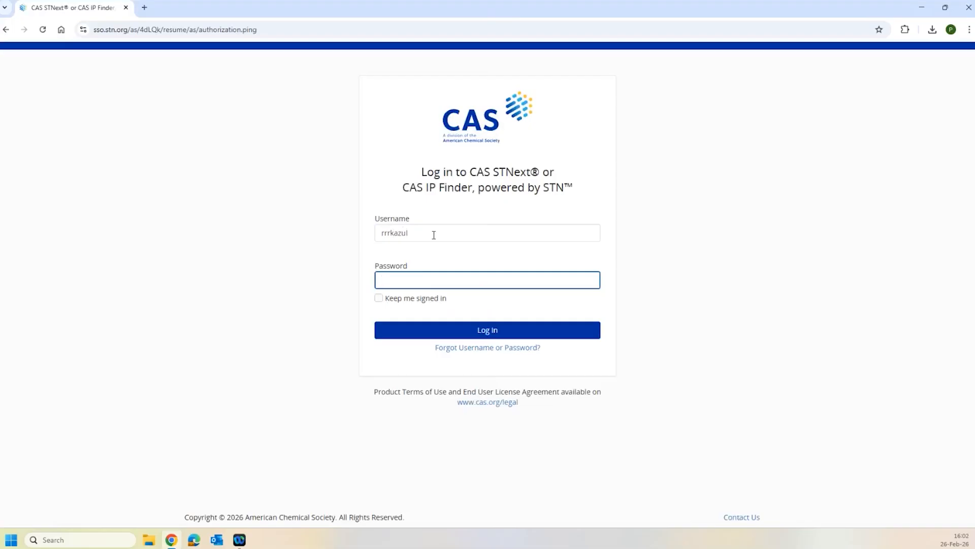
- Log in with the account password and begin a new transcript named 2026_0127_Transcript
text(••••••••)
key(Return)
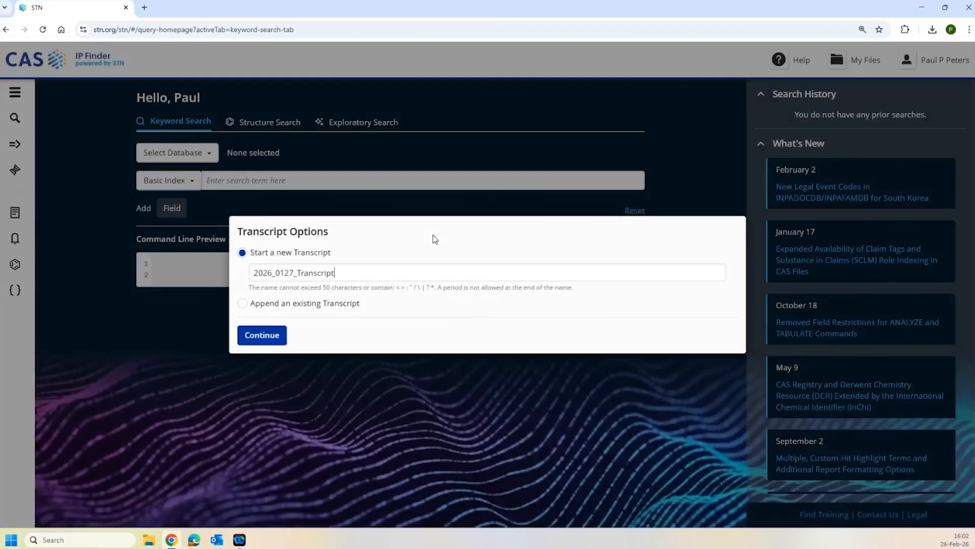
click(264, 334)
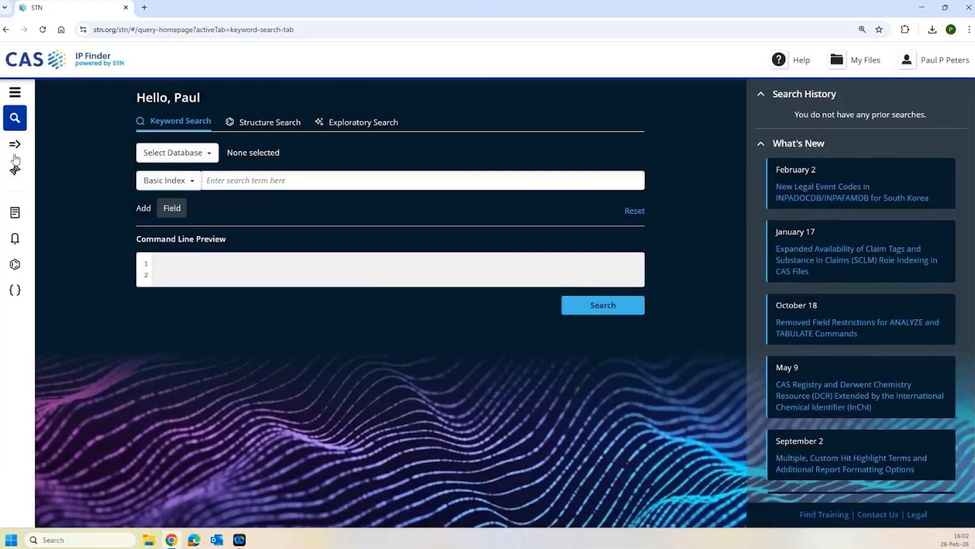
- Switch to the command-line view, where the transcript shows file HOME entered
click(22, 147)
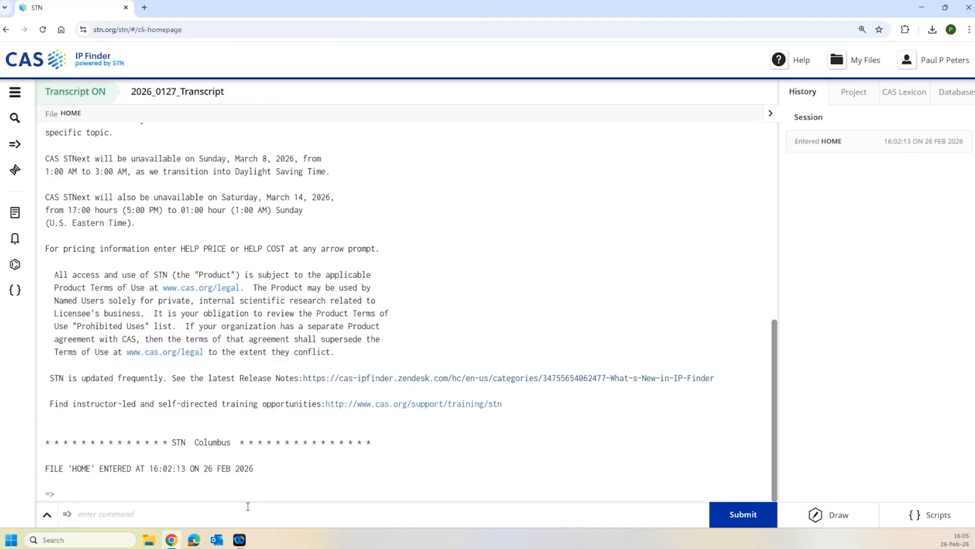
text(FILE CASBIO)
key(Return)
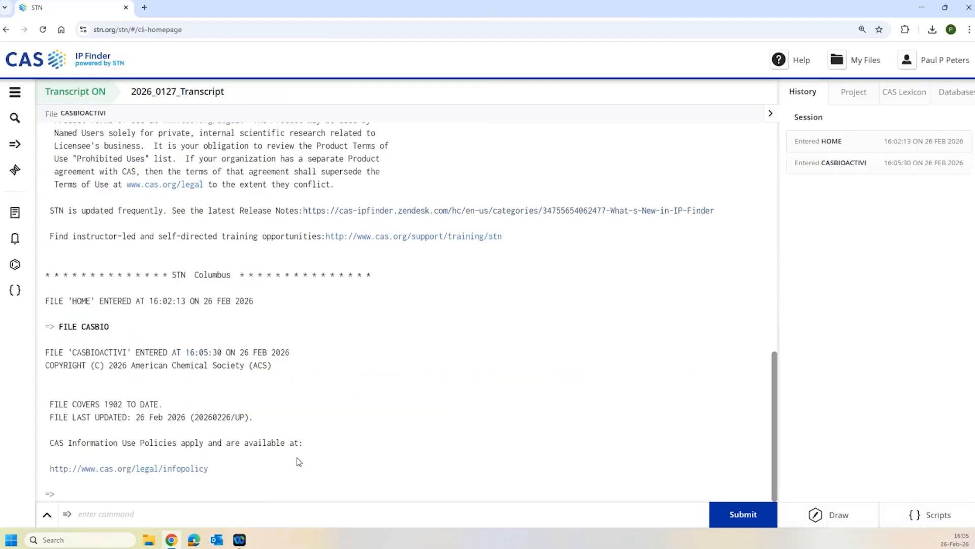
text(S 2933136-16-2)
key(Return)
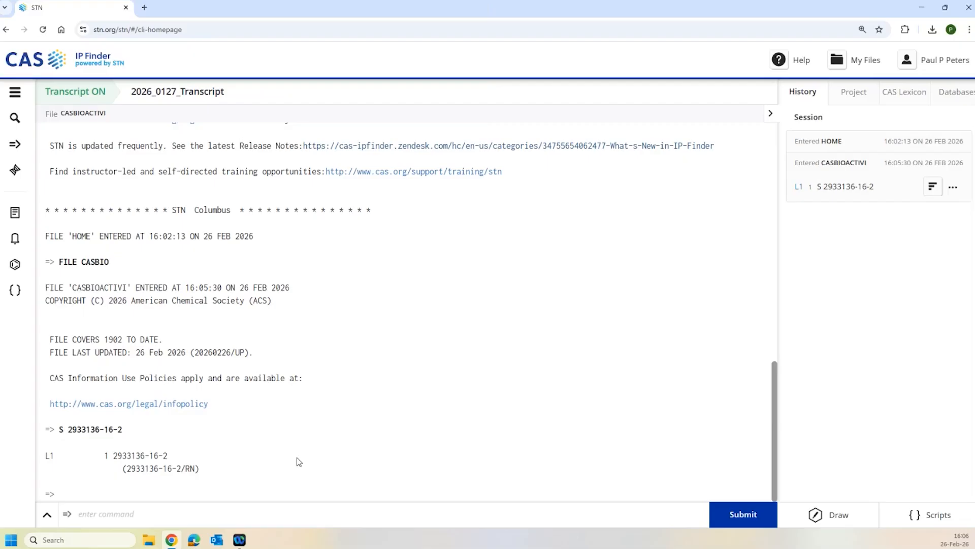
- Display L1 in D SARPROP format, showing its three Tyrosine-protein kinase Lck assays
text(D SARPROP)
key(Return)
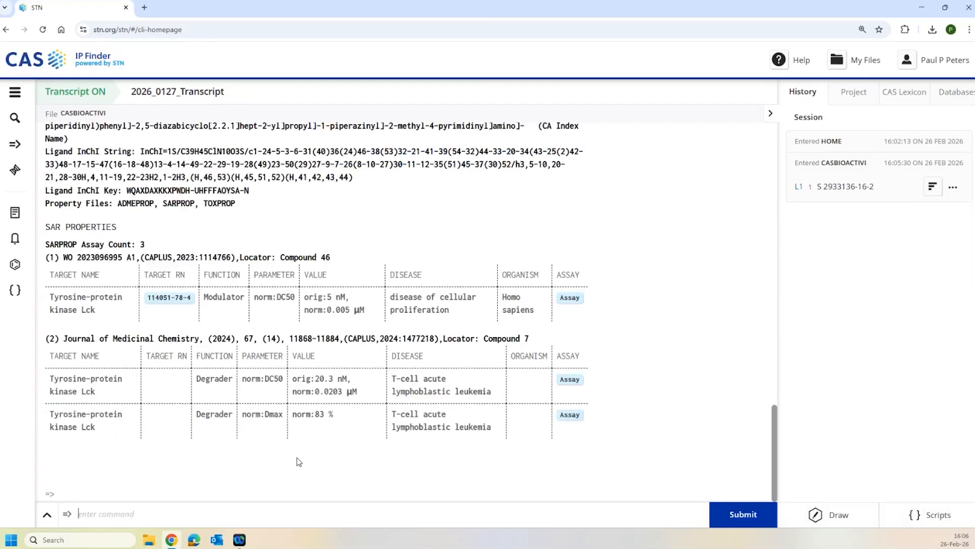
scroll(664, 212, up, 1)
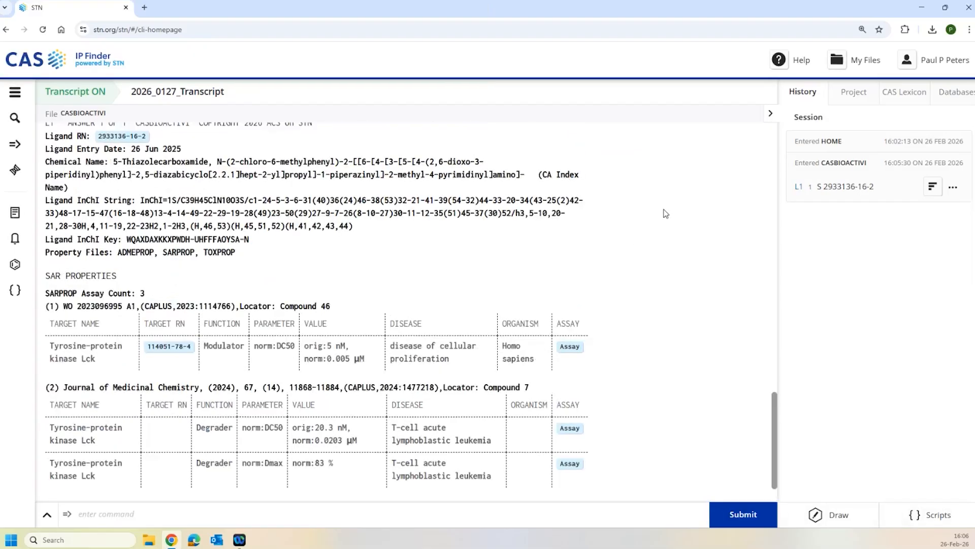
scroll(666, 213, up, 1)
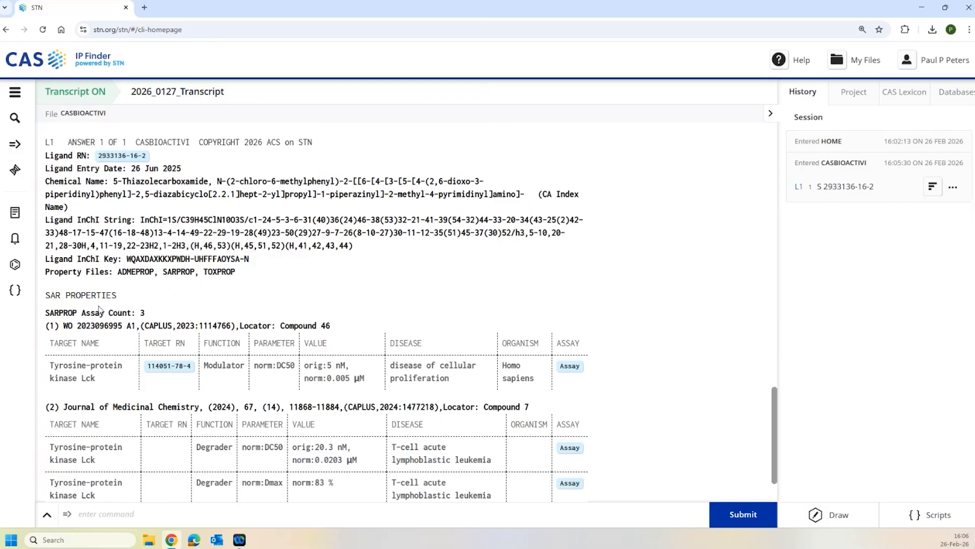
scroll(284, 282, down, 2)
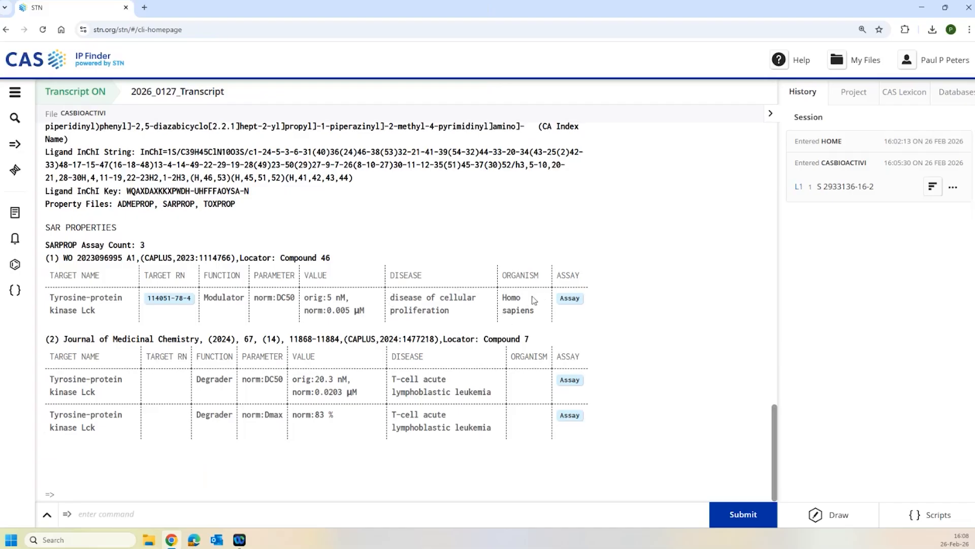
- Open Assay Details for the first SAR assay and highlight the KOPT-K1 cell value
click(570, 298)
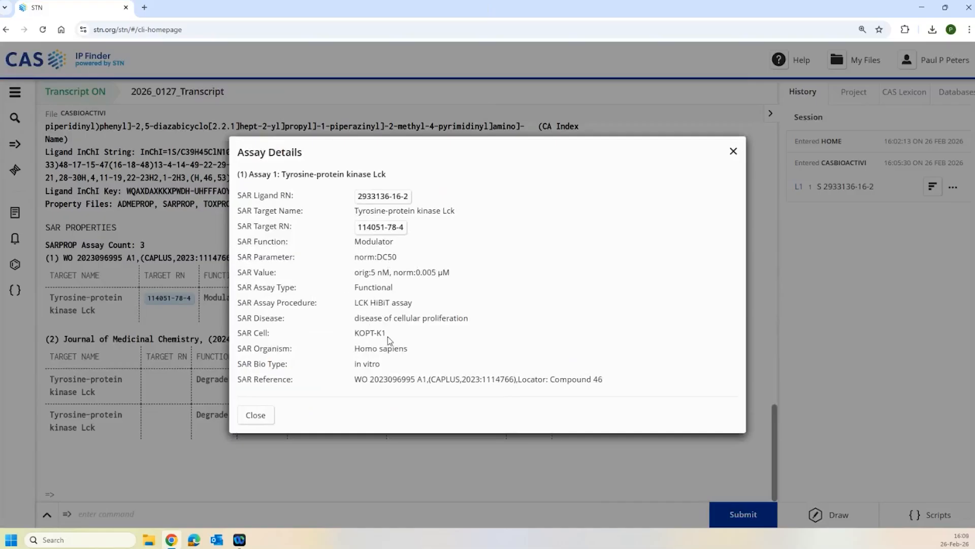
drag(386, 332, 354, 333)
- Close the Assay Details dialog to return to the three Lck SAR assays
click(733, 152)
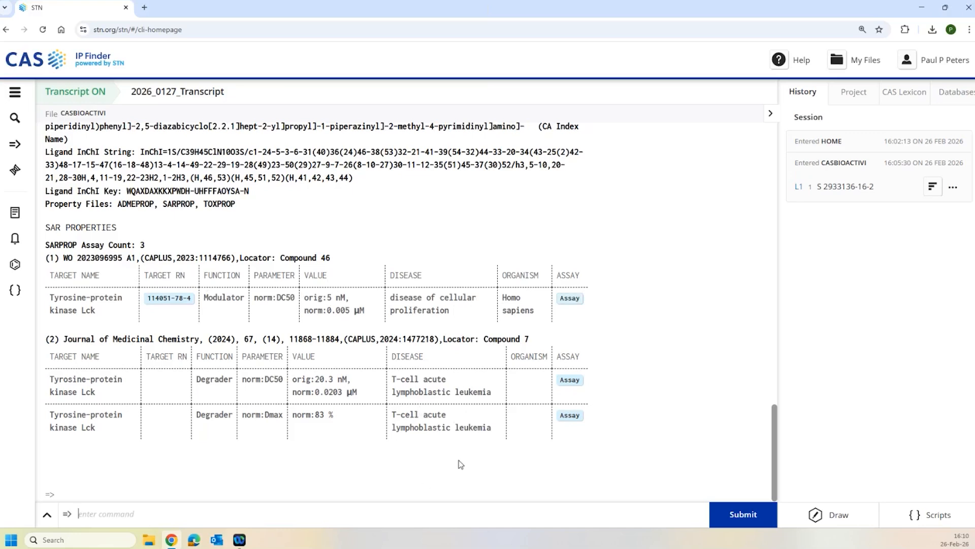
- Display L1 with D ADMEPROP and review the t1/2 2.6 hr liver microsome stability assay details
text(D ADMEPROP)
key(Return)
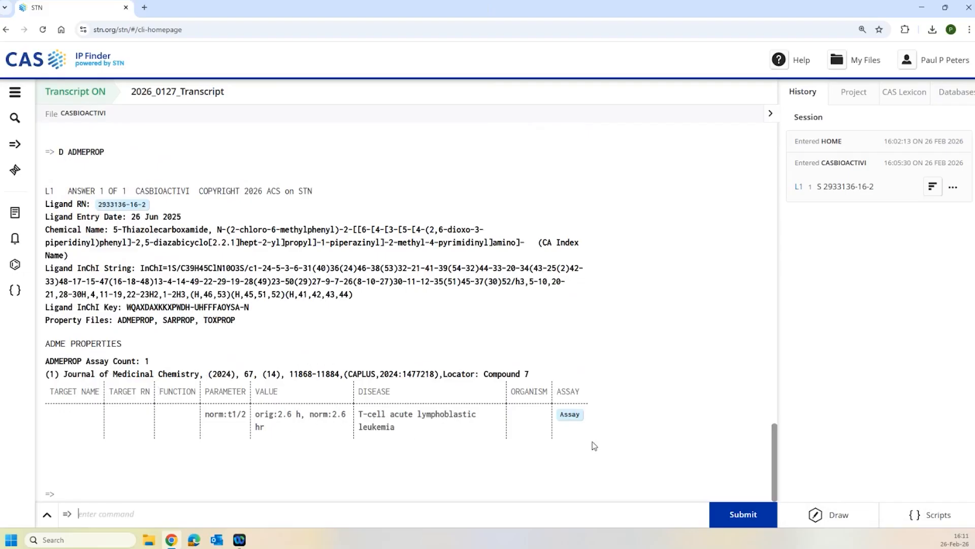
click(571, 417)
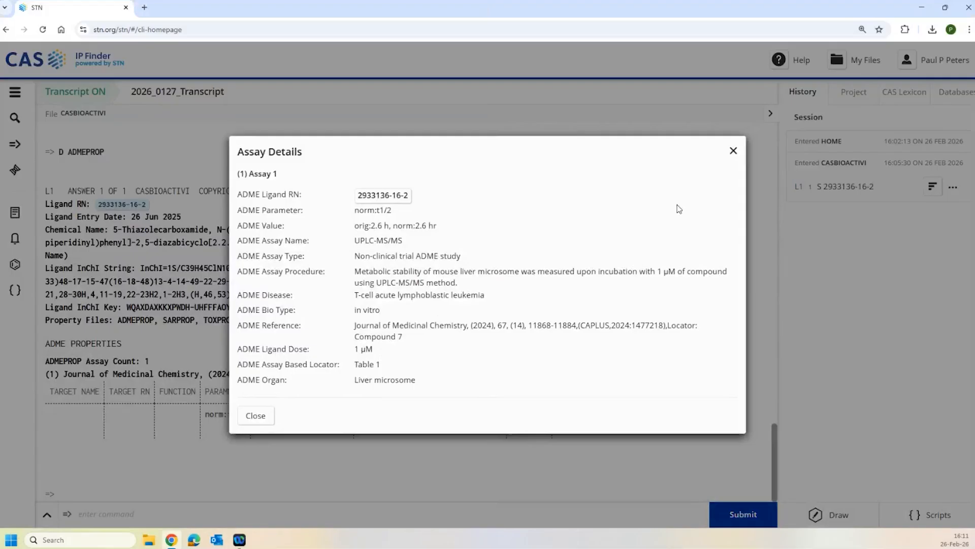
click(733, 152)
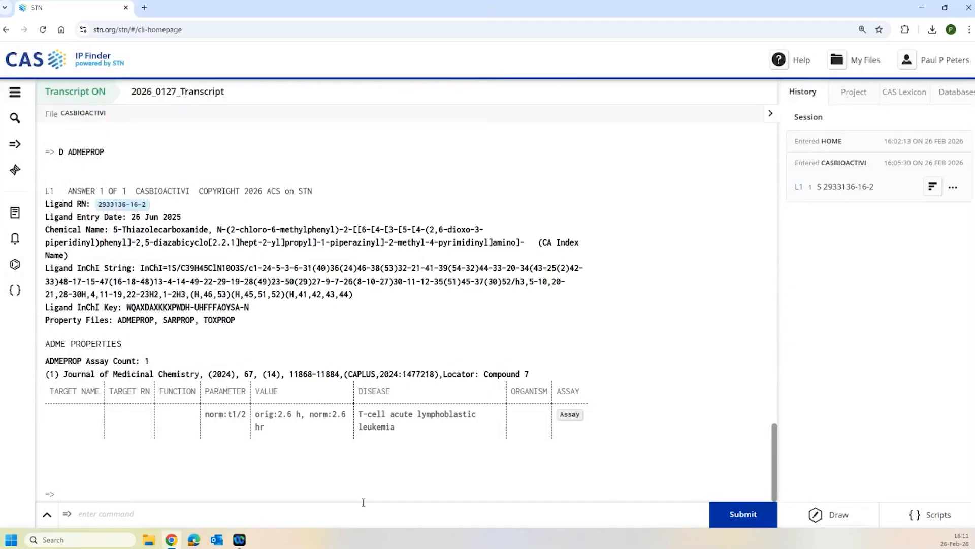
- Display L1 with D TOXPROP, showing one Lck modulator assay with LC50 <0.00001 nM
click(359, 518)
text(F)
key(BackSpace)
text(D TOXPROP)
key(Return)
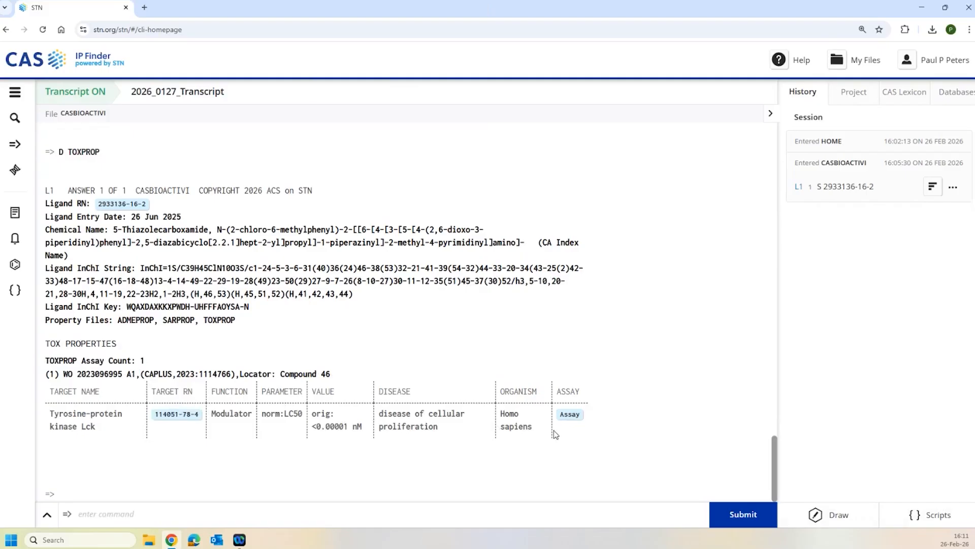
- View the toxicity assay's details, inspecting its CellTiter-Glo procedure text
click(573, 416)
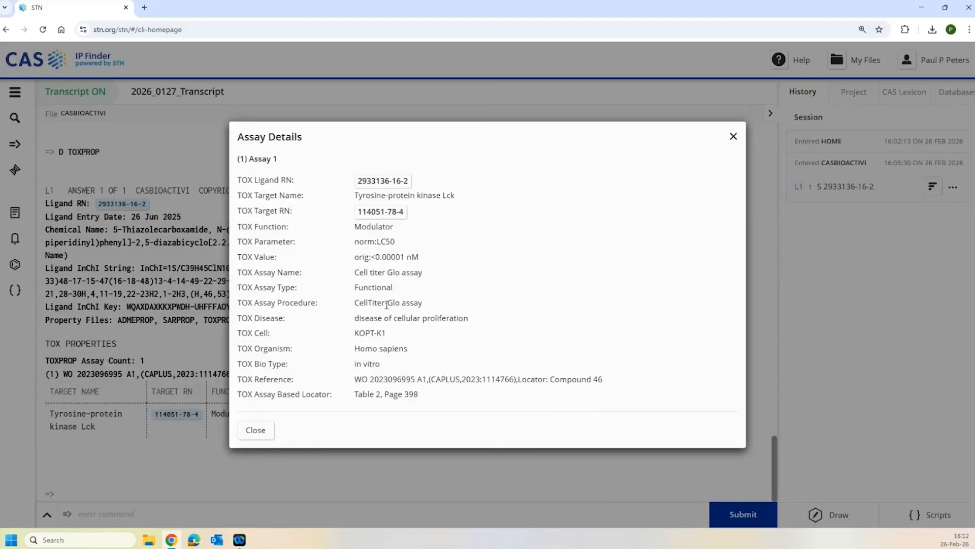
drag(392, 303, 425, 307)
click(414, 299)
- Close the toxicity details, run HELP SFIELD and scroll through the CASBIOACTIVI field code list
click(263, 432)
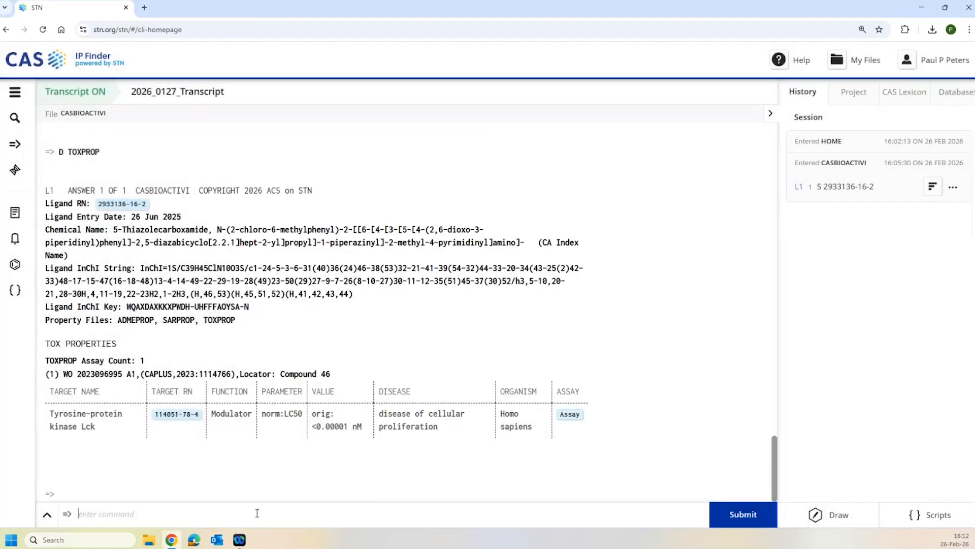
text(HELP SFIELD)
key(Return)
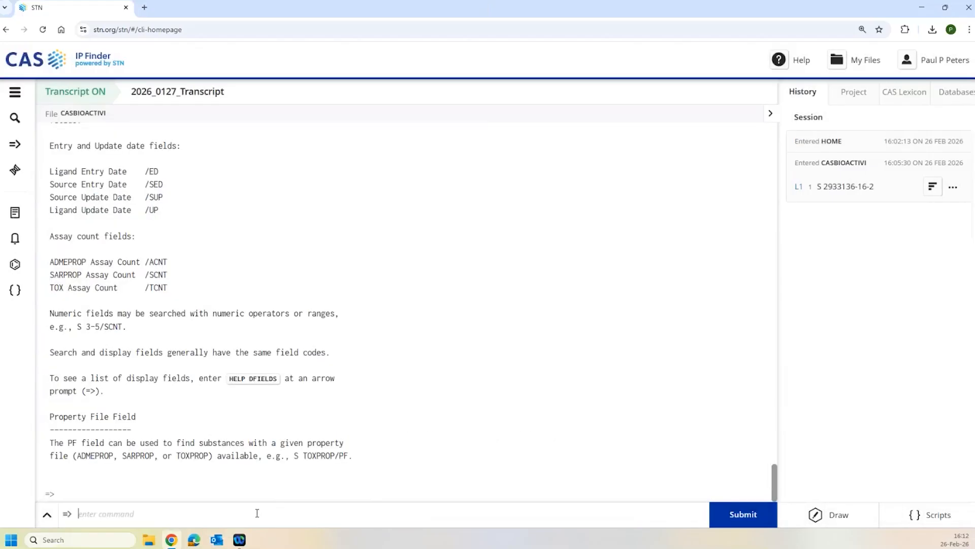
scroll(304, 244, up, 2)
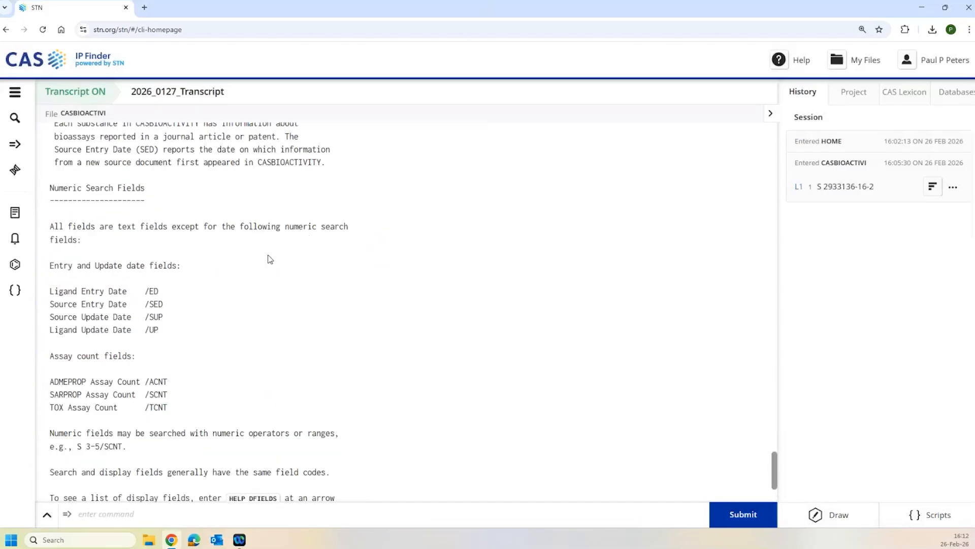
scroll(269, 259, up, 2)
scroll(269, 259, up, 5)
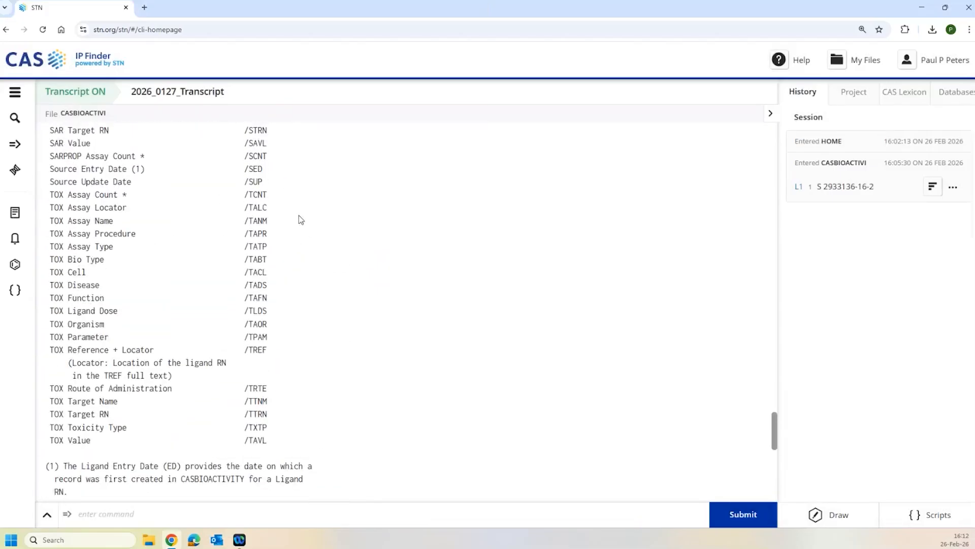
scroll(242, 272, up, 1)
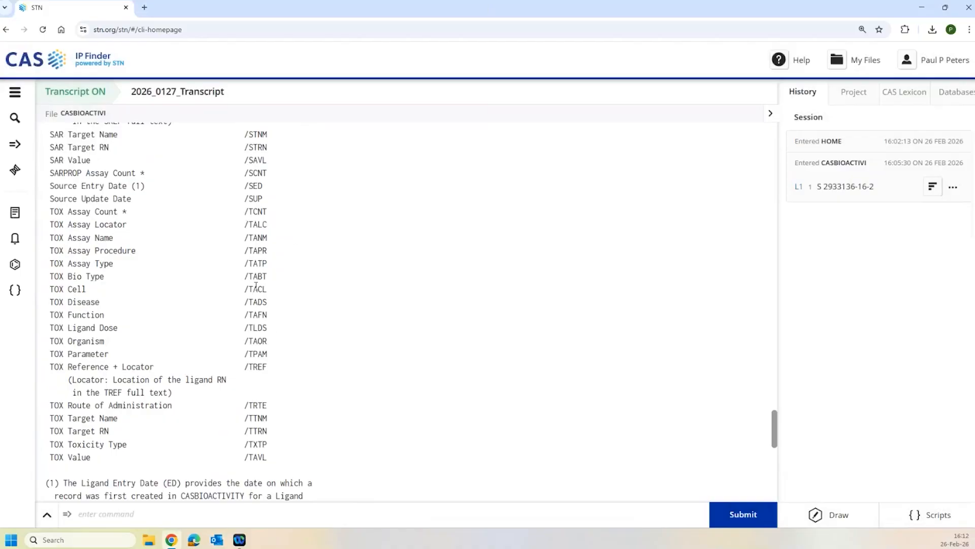
scroll(248, 290, up, 3)
scroll(247, 291, up, 5)
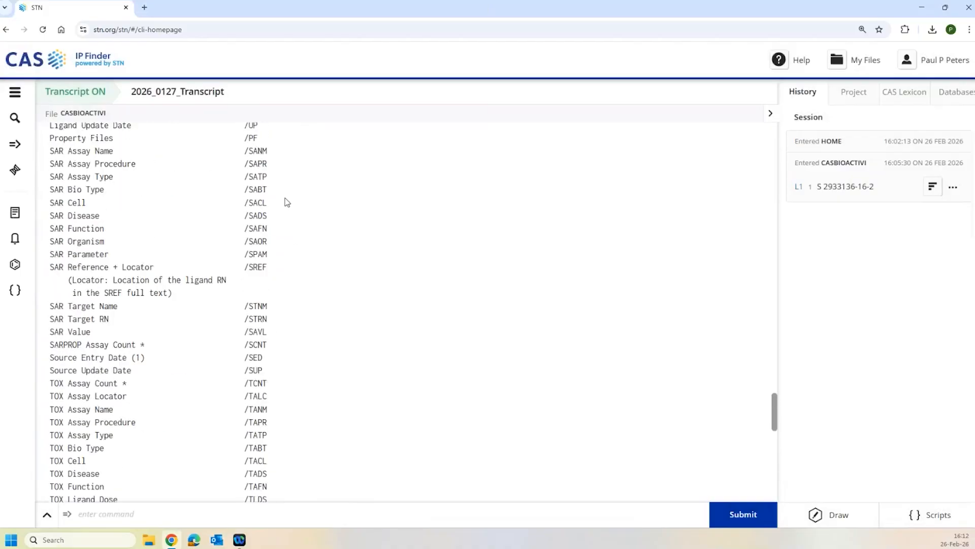
scroll(252, 219, up, 8)
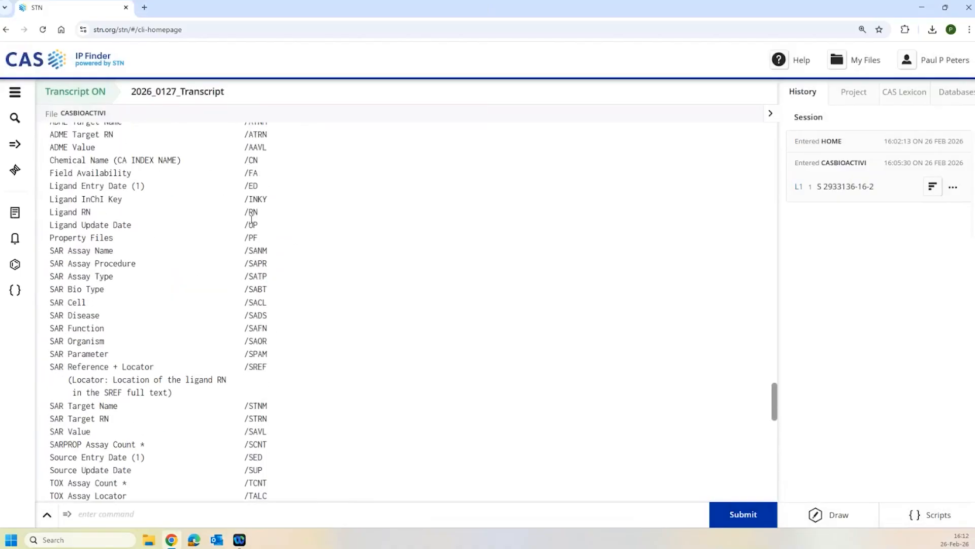
scroll(256, 198, up, 9)
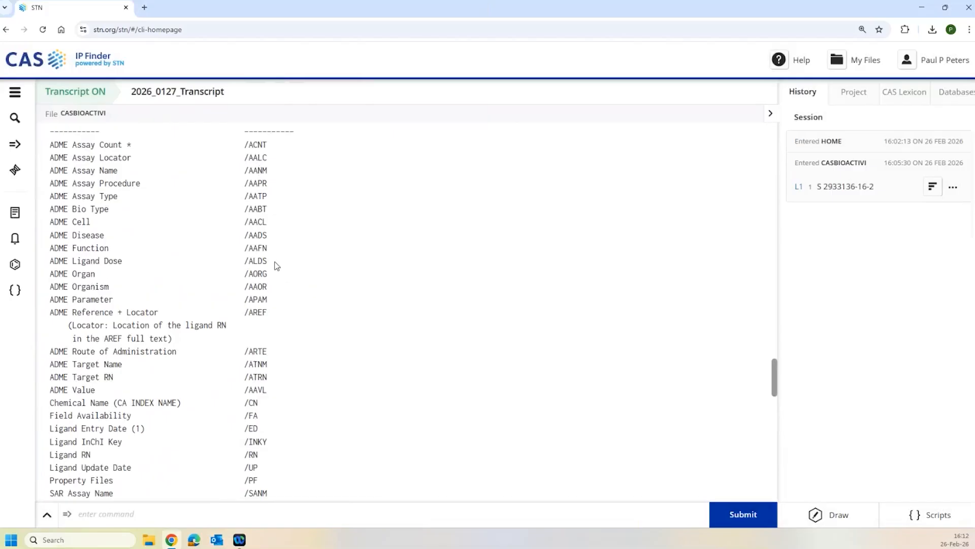
scroll(316, 315, down, 1)
scroll(316, 315, down, 6)
scroll(313, 316, up, 2)
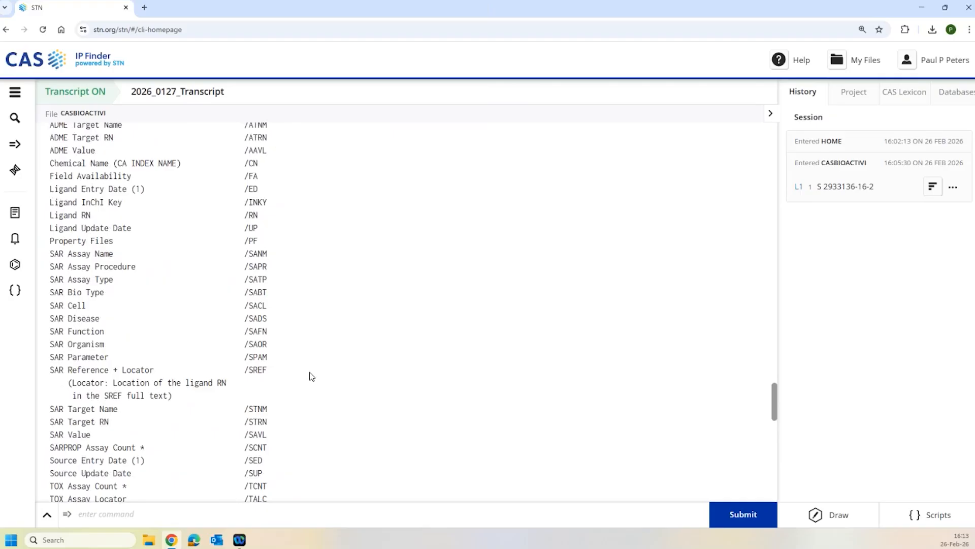
scroll(310, 376, down, 1)
scroll(295, 375, down, 5)
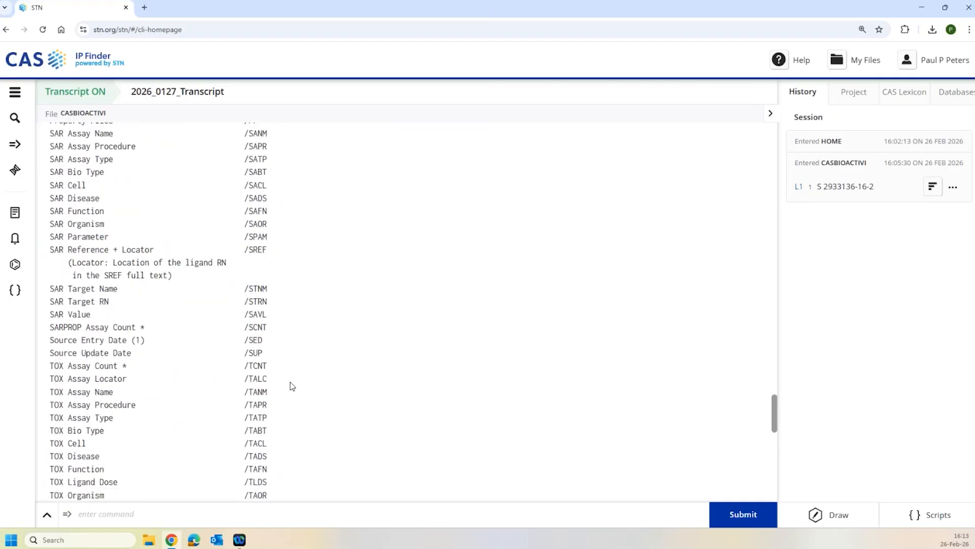
scroll(291, 383, down, 7)
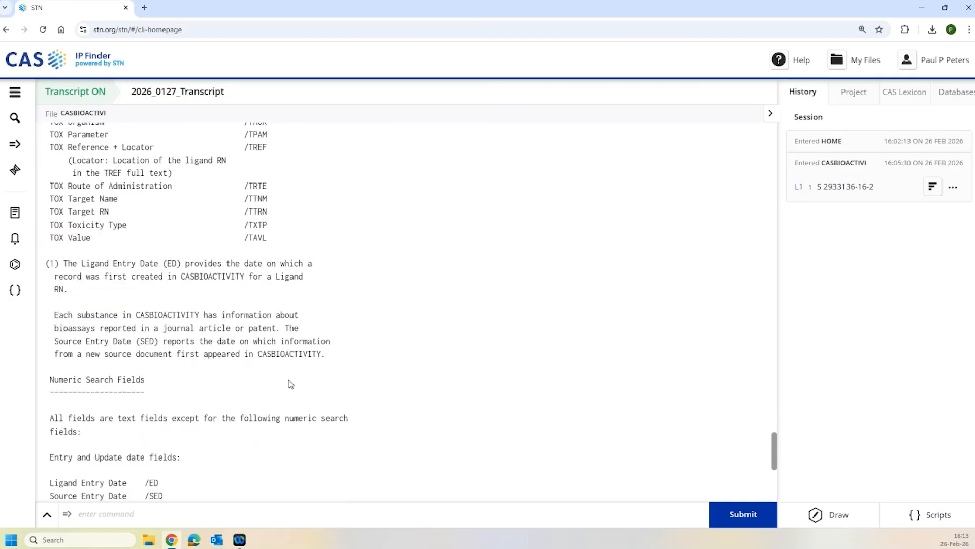
scroll(285, 380, down, 2)
- Enter FILE CAPLUS and run S L1 there, producing answer set L2 with 2 hits
click(160, 507)
text(FILE CAPLUS)
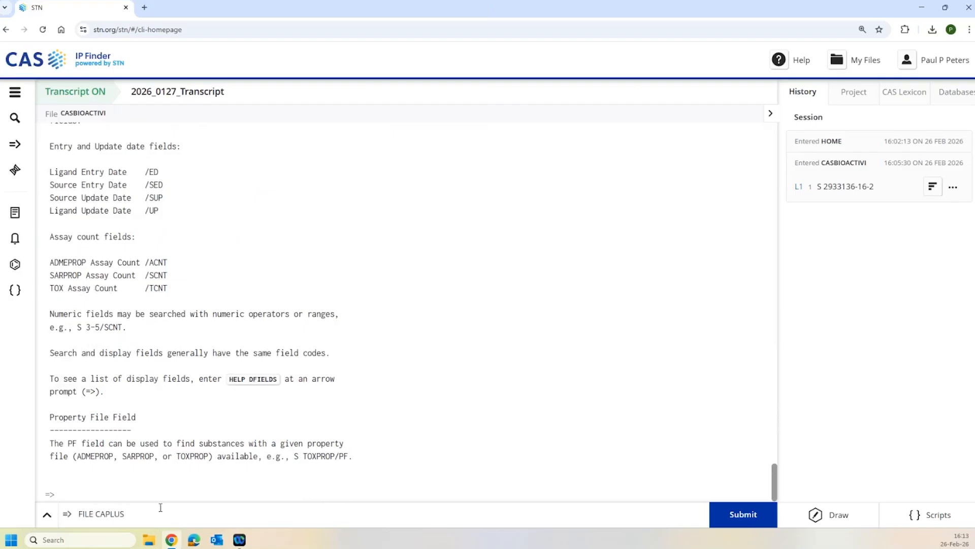
key(Return)
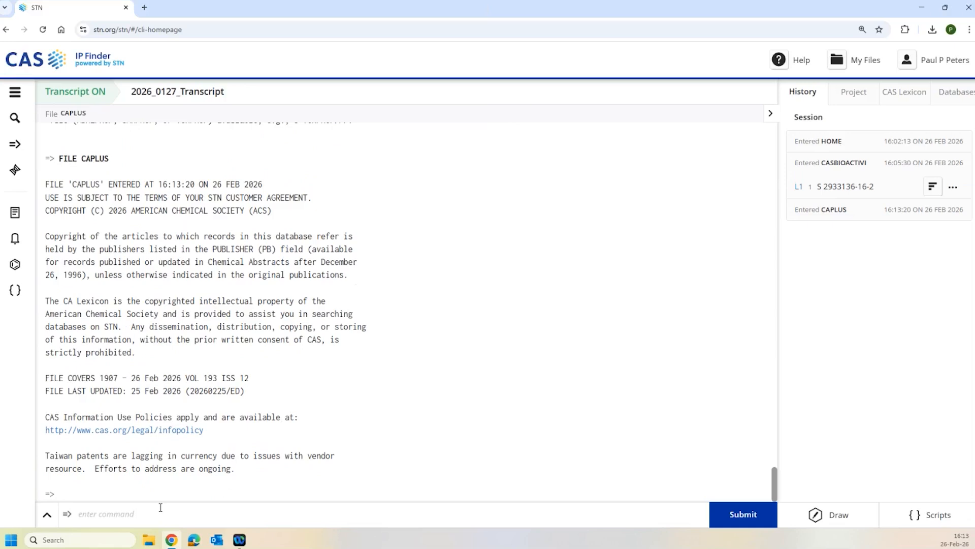
text(S L1)
key(Return)
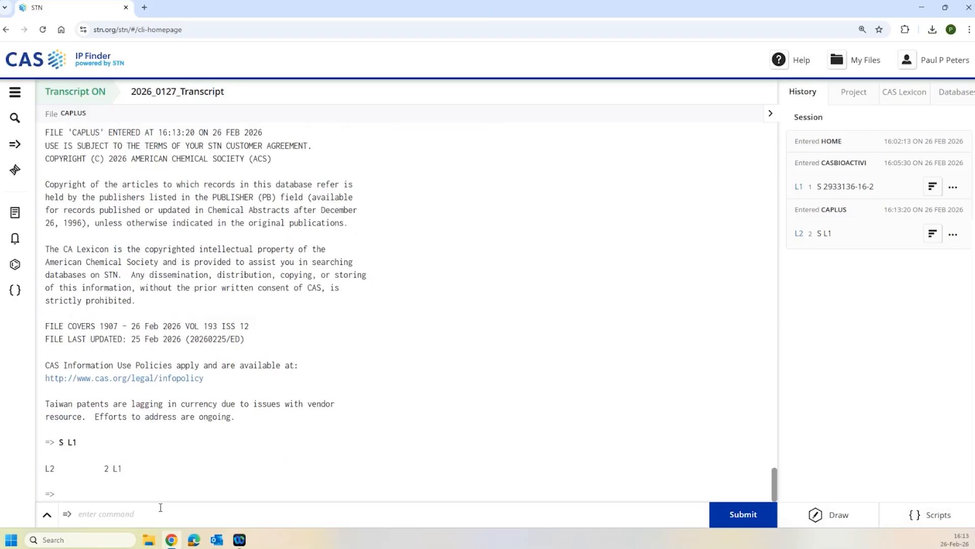
- Expand the CAPLUS field availability terms from A/FA, marking the ADME/FA entry
text(E A/FA)
key(Return)
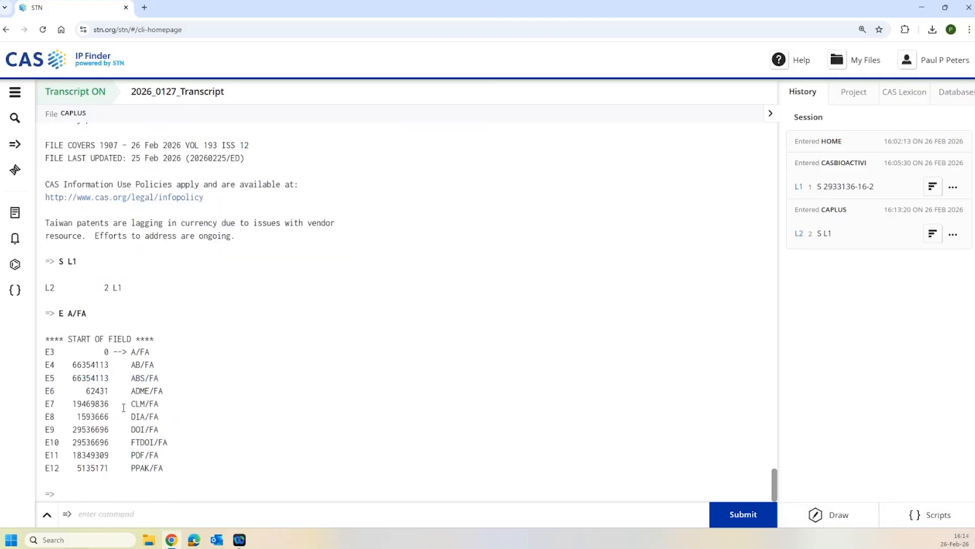
drag(127, 392, 176, 400)
- Continue the expand list and highlight SAR/FA with 506412 records
click(137, 514)
text(E)
key(Return)
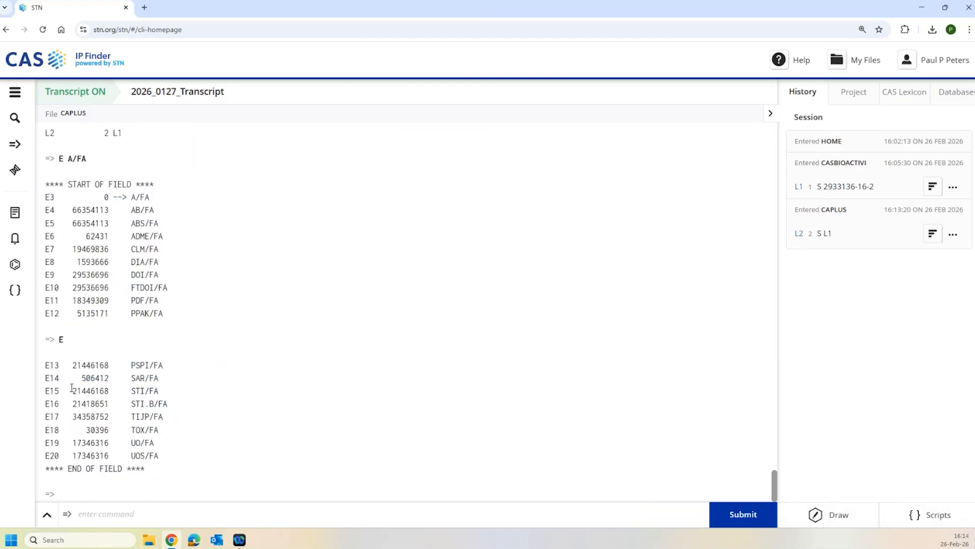
drag(70, 382, 173, 379)
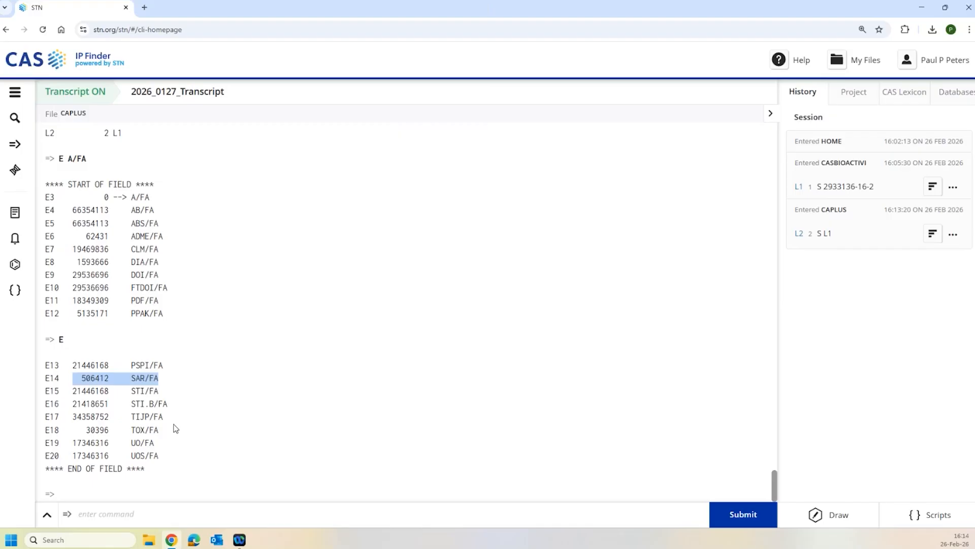
click(180, 510)
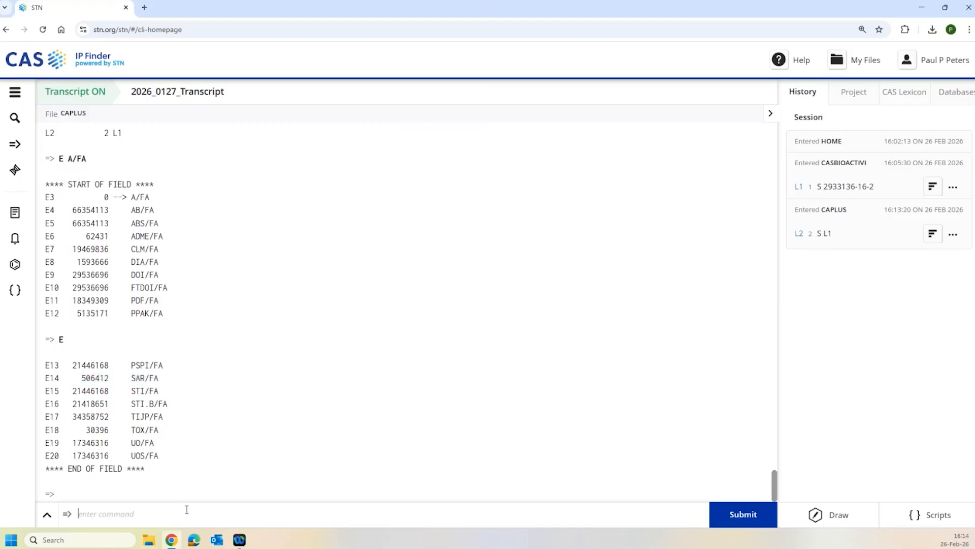
text(S 2933136-16-2)
key(Return)
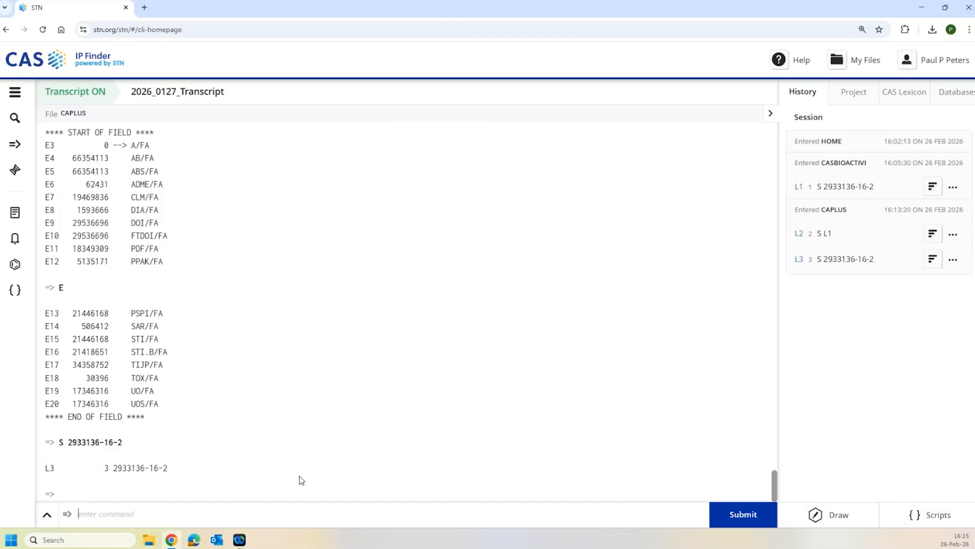
- Rerun the search limited to /RNBIO, giving L4 with 2 answers
key(Up)
text(/RNBIO)
key(Return)
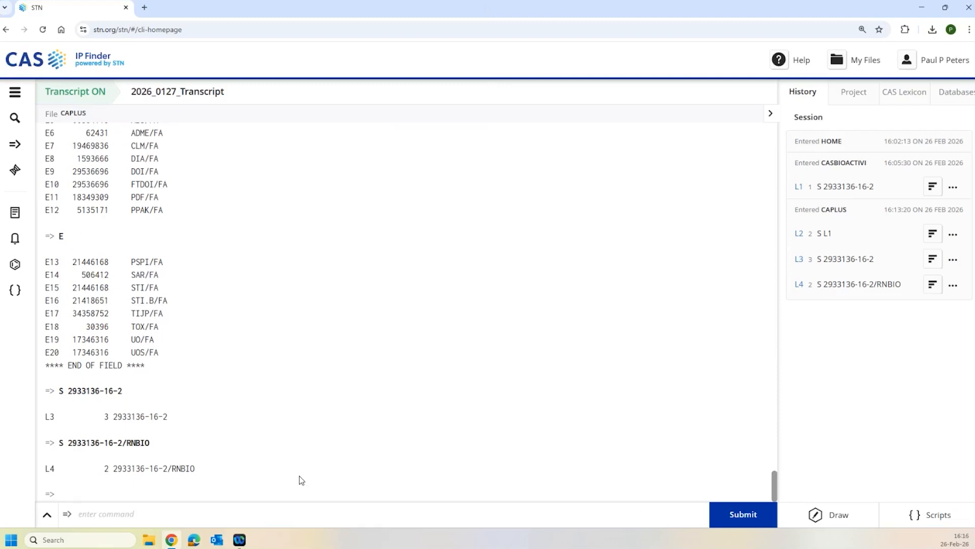
- Switch to CASBIOACTIVI with FILE CASBIO after FILE CABIO is rejected as invalid
text(FILE CABIO)
key(Return)
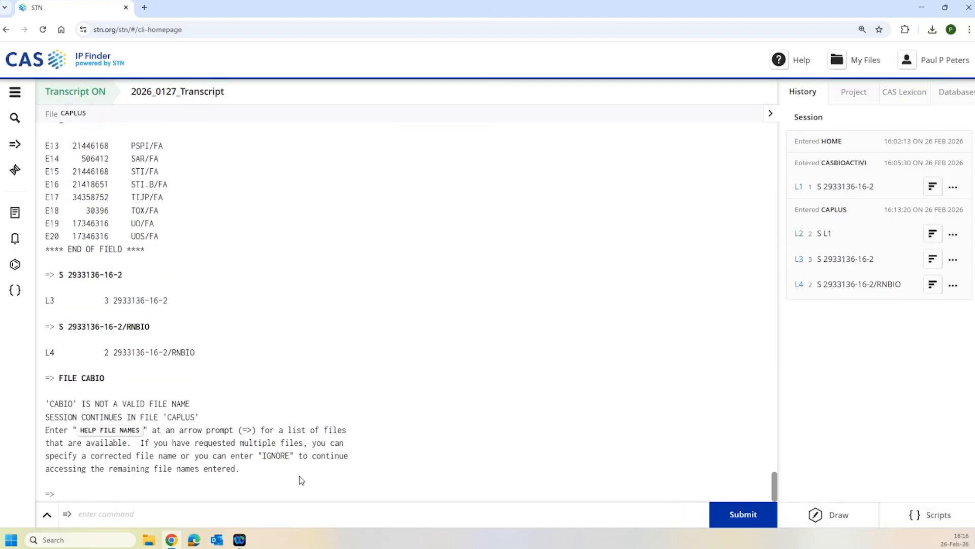
text(FILE CASBIO)
key(Return)
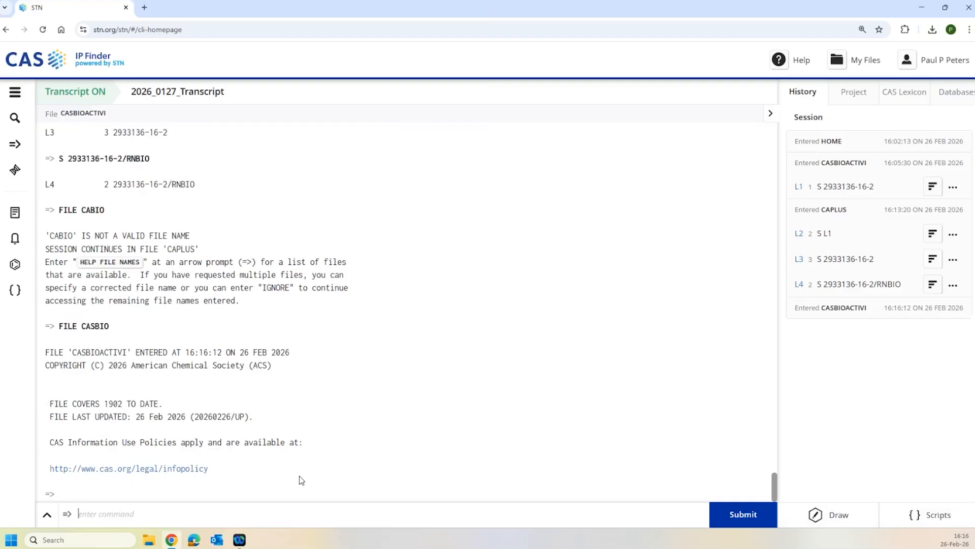
- Search (DMAX OR DC!! OR DEGRAD?) in SPAM and SAFN, giving L5 with 51962 hits
text(S (DMAX OR DC!!)
text(OR DEGRA)
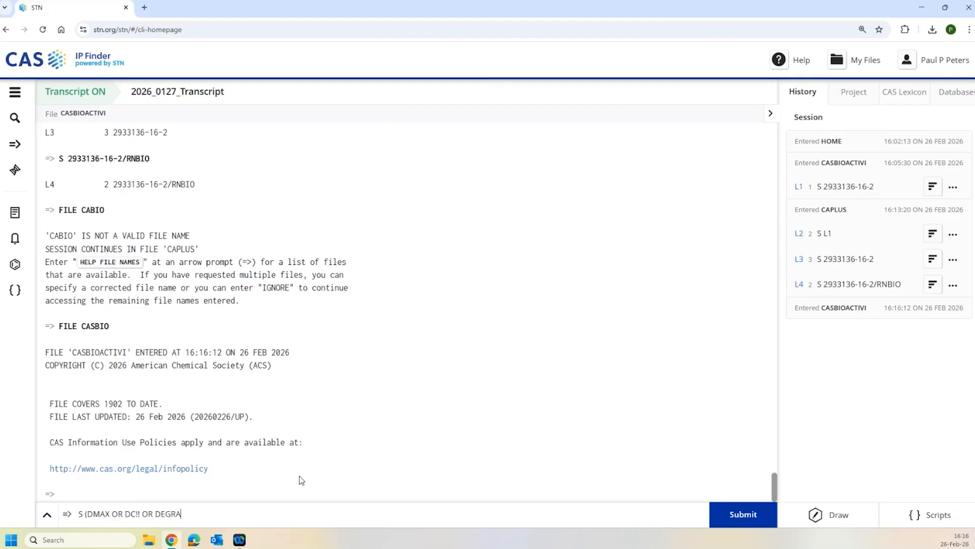
text(D)
text(?)/)
text(SPAM,SAFN)
key(Return)
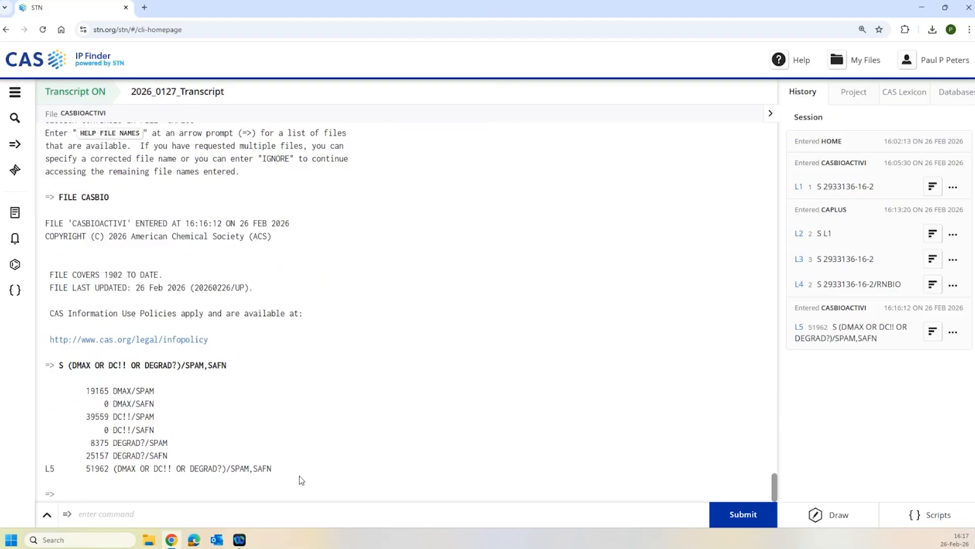
- Rerun the degrader search without field codes (L6, 69175 hits) and enter D HIT 1 100 1000
key(Up)
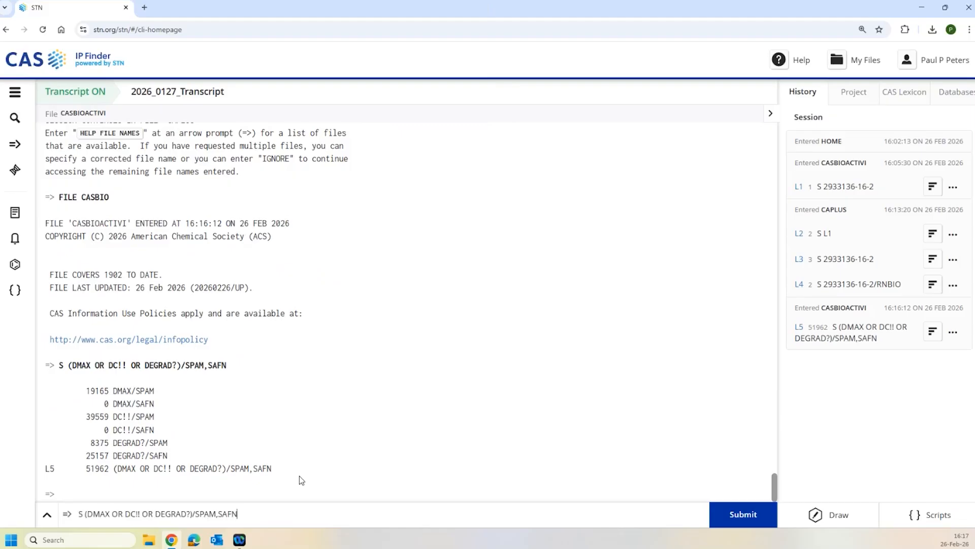
key(BackSpace)
key(BackSpace)
key(BackSpace)
key(BackSpace)
key(BackSpace)
key(BackSpace)
key(BackSpace)
key(BackSpace)
key(BackSpace)
key(Return)
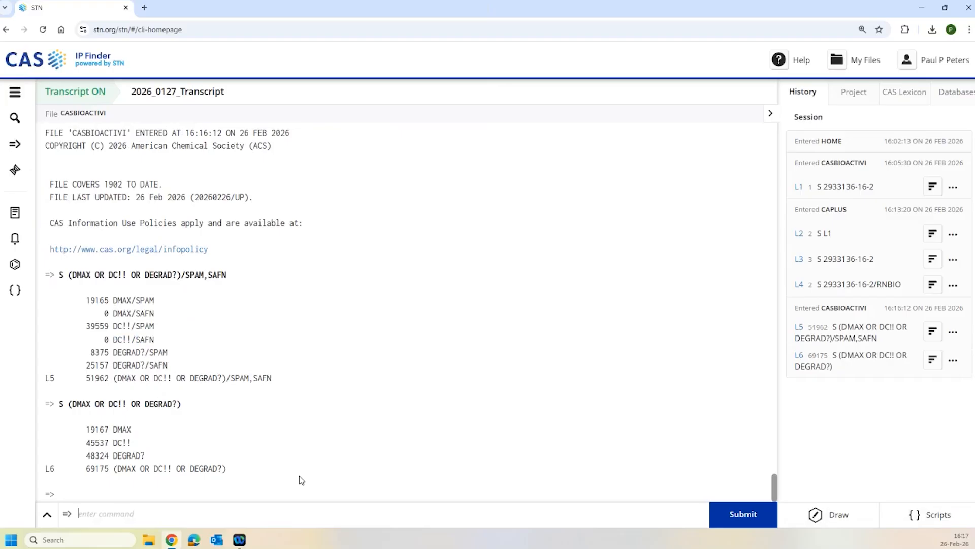
text(D HIT 1 100 1000)
- Display hit details for L6 answers 1, 100 and 1000 and review their SAR degrader tables
key(Return)
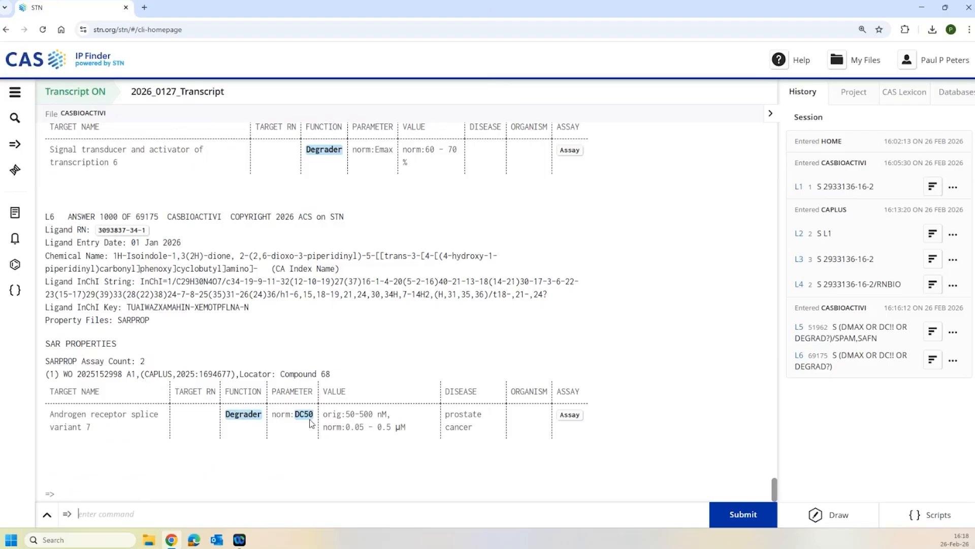
scroll(394, 270, up, 3)
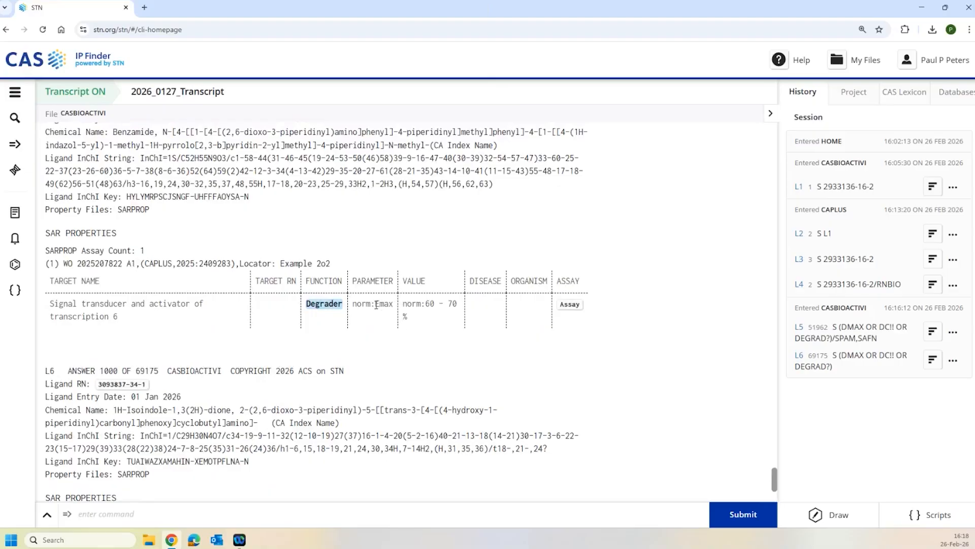
scroll(341, 277, up, 5)
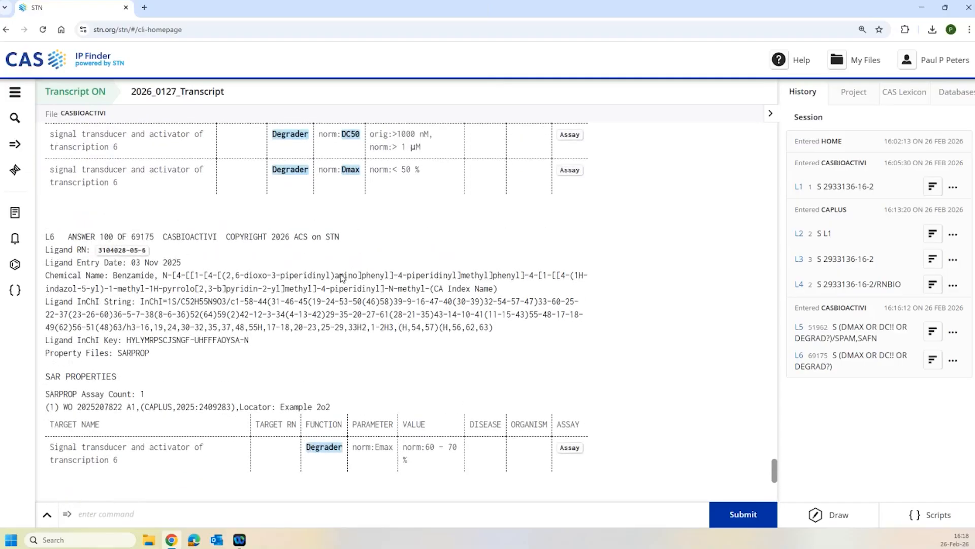
scroll(342, 277, up, 2)
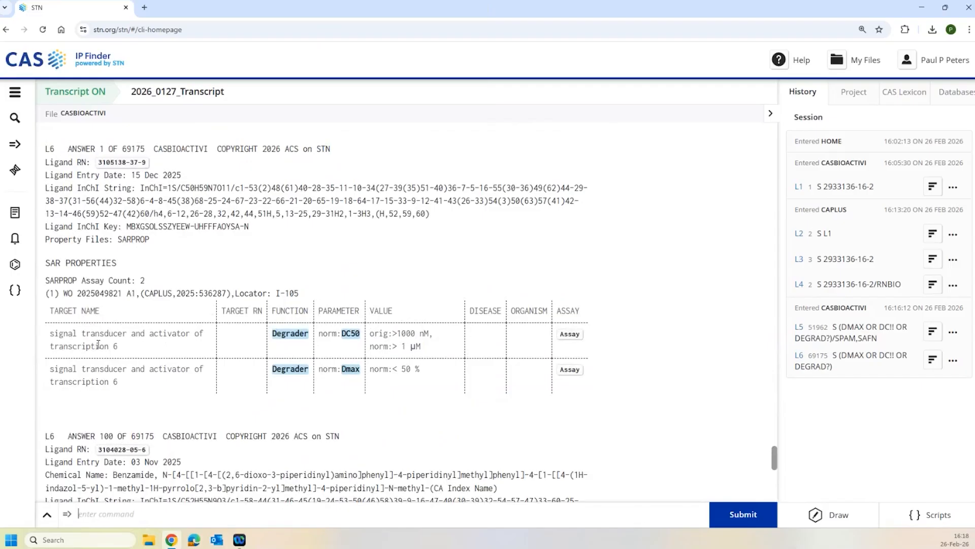
scroll(181, 370, down, 3)
scroll(180, 369, down, 7)
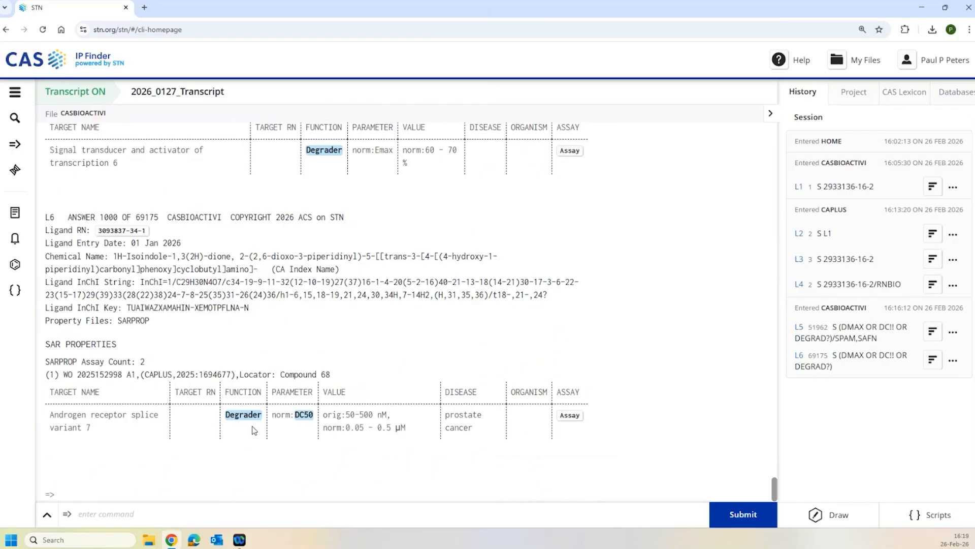
- Search T1/2 in APAM to create the half-life set L7
text(S T1/2/APAM)
key(Return)
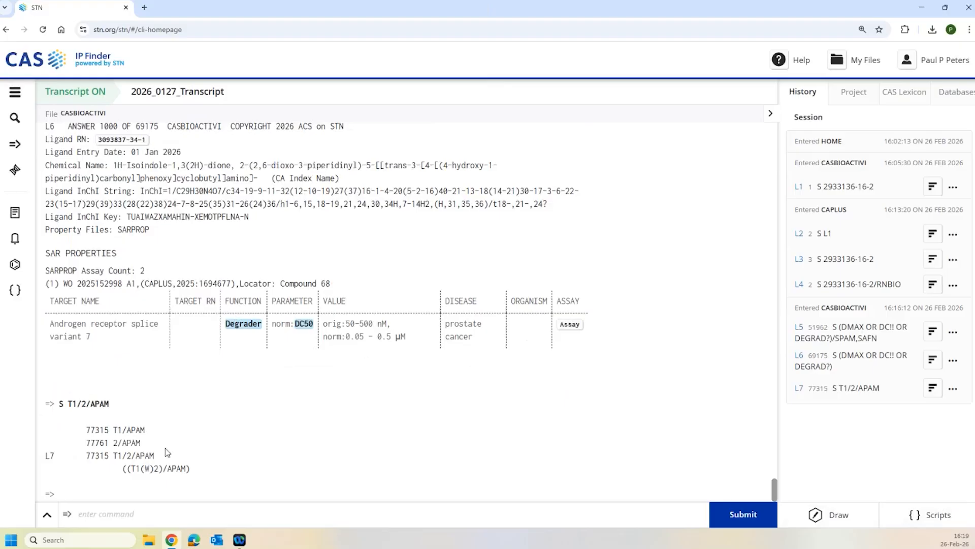
click(153, 513)
- Narrow L7 to LIVER in AORG or AAPR (L8, 25390 hits) and display the first hit
text(S L7 (P)
text(LIVER/A)
text(ORG)
text(,AAPR)
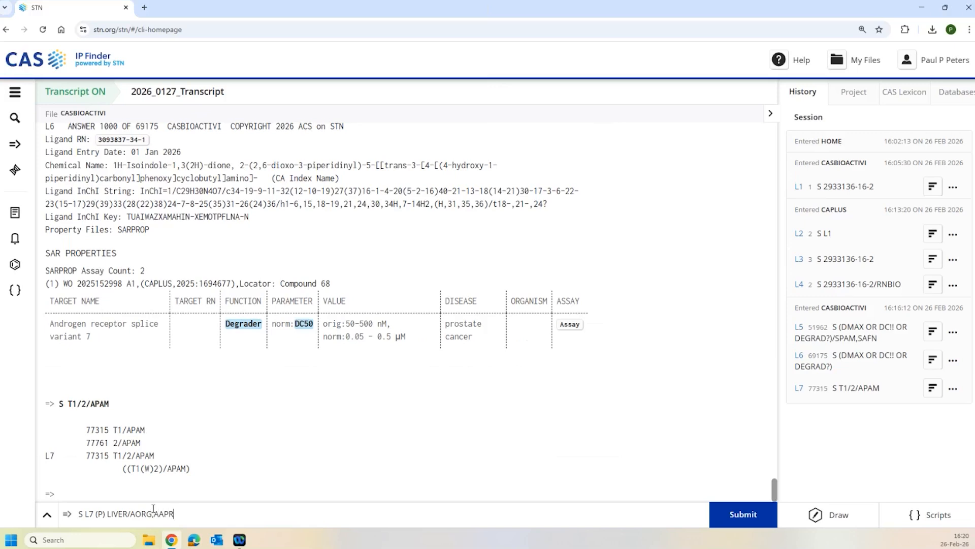
key(Return)
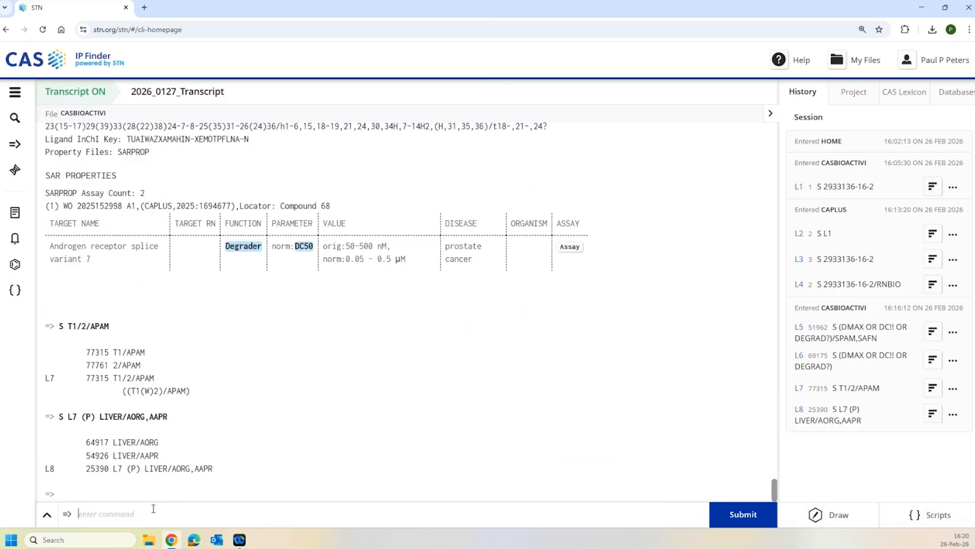
text(D HIT)
key(Return)
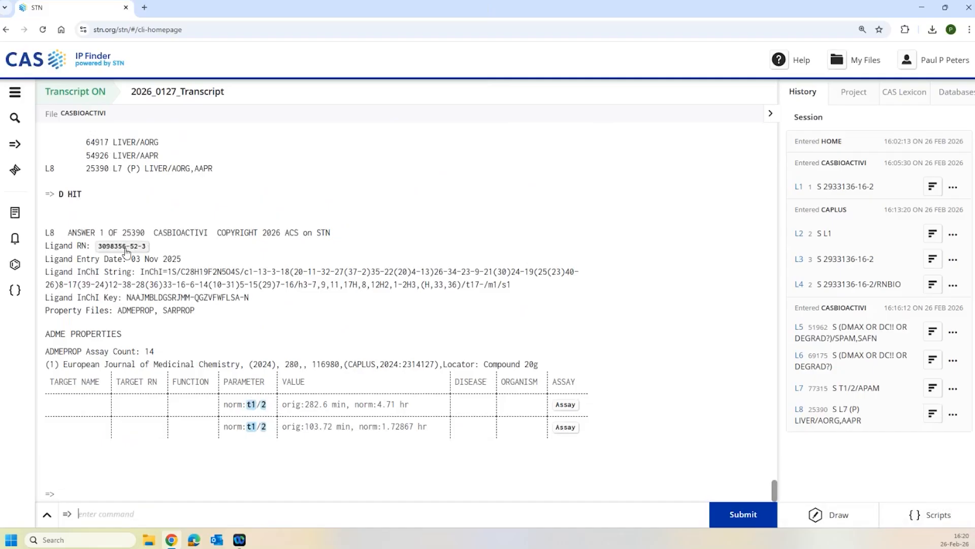
click(571, 405)
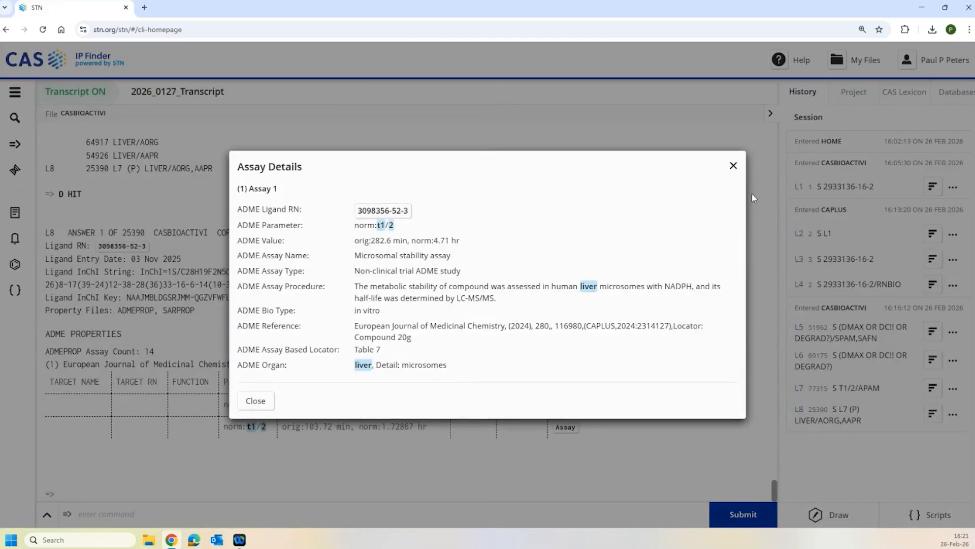
click(733, 167)
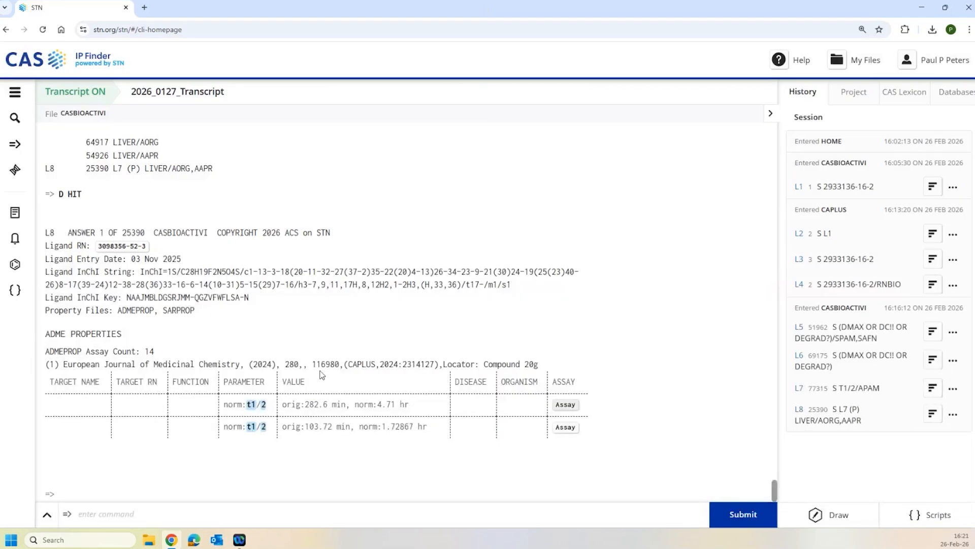
- Search S L7 (P) LIVER, creating L9 with 26289 hits
click(329, 503)
text(S L7 (p) LIVER)
key(Return)
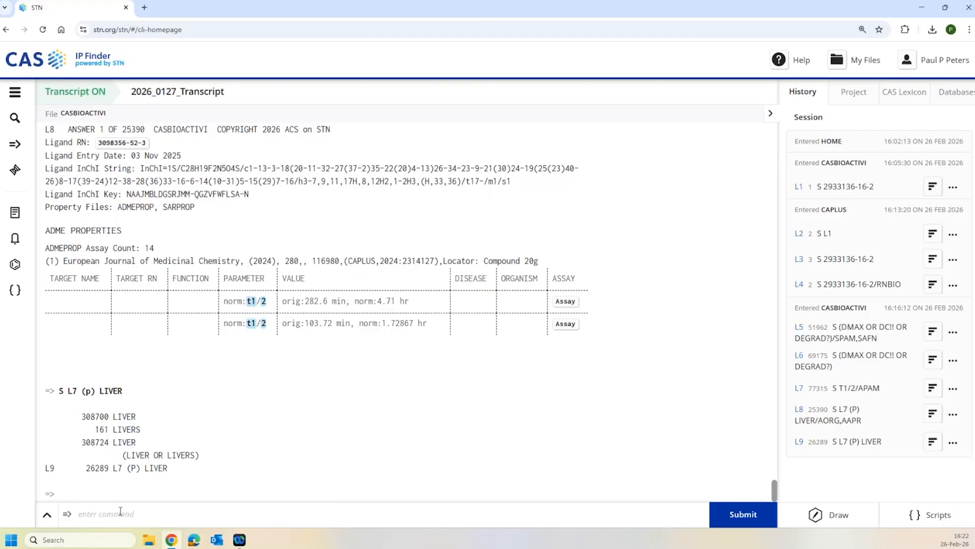
- Expand CYTOTOX terms in TPAM, listing E21–E32
text(S)
key(BackSpace)
text(E)
text( CYTOTOX)
text(I)
text(-TP)
text(AM)
key(Return)
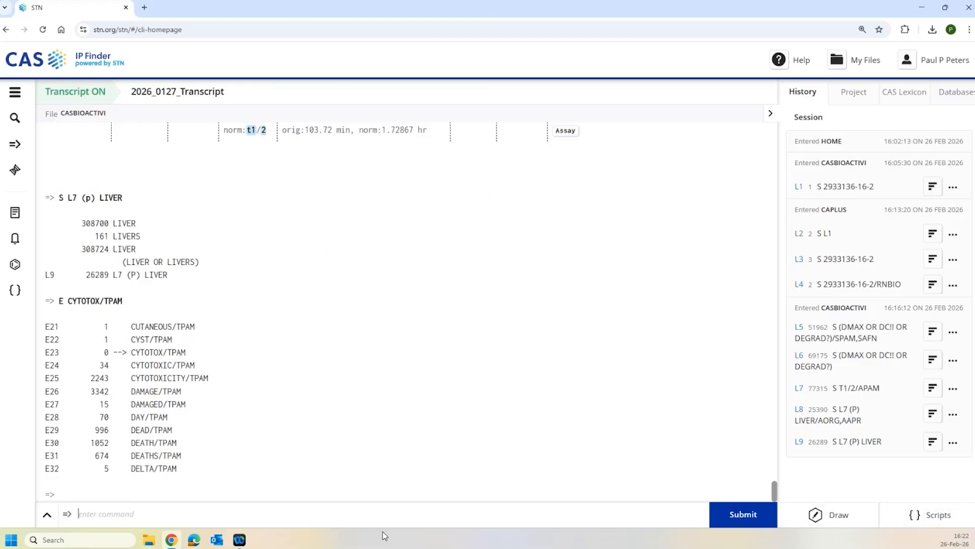
- Search CYTOTOXIC? or CELL KILLING in TPAM, creating L10 with 2506 hits
text(S CYTOTOXIC?/TPAM)
text(OR CELL)
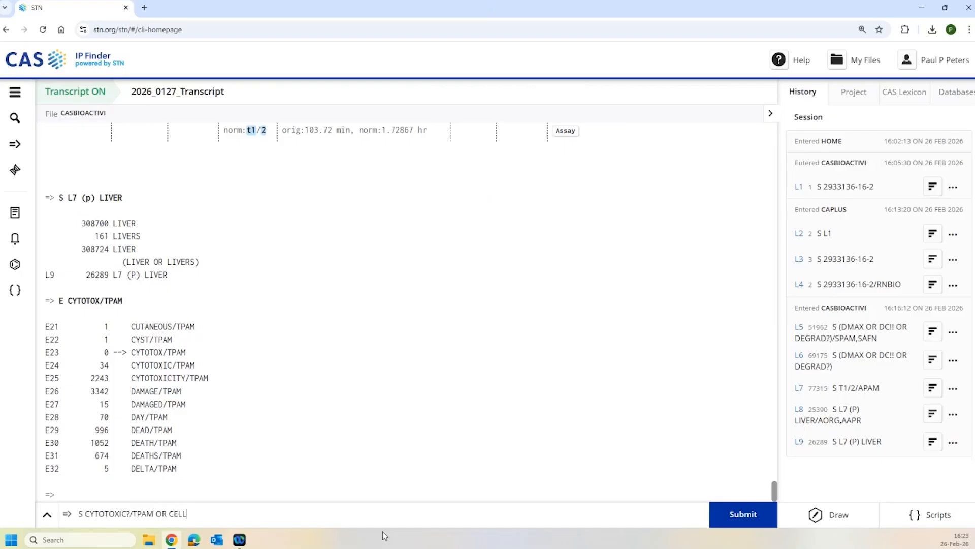
text( KILLING/TPAM)
key(Return)
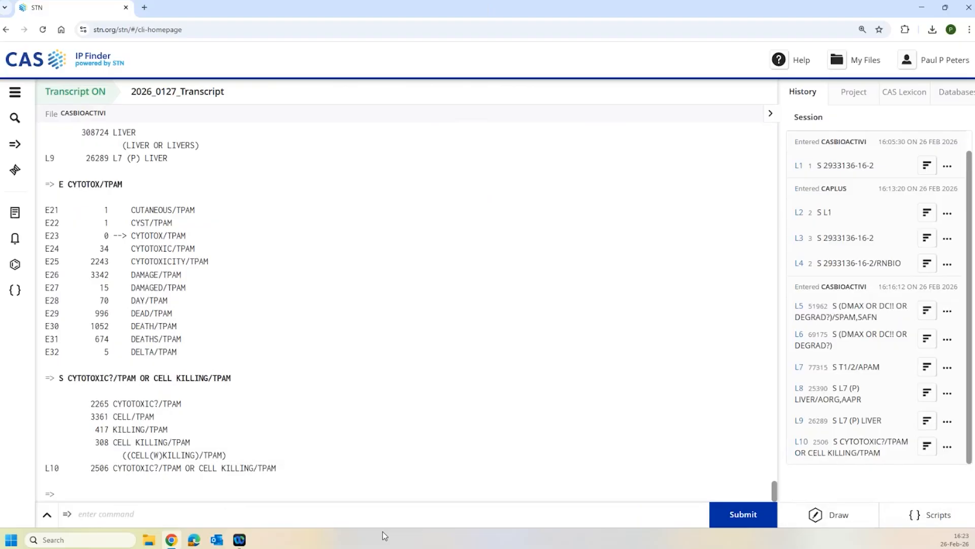
- Restrict L10 to MUS or RATTUS in TAOR, giving L11 with 1873 answers
text(S L10)
text((p)
key(BackSpace)
text(P) (MUS OR RATTUS)/TAOR)
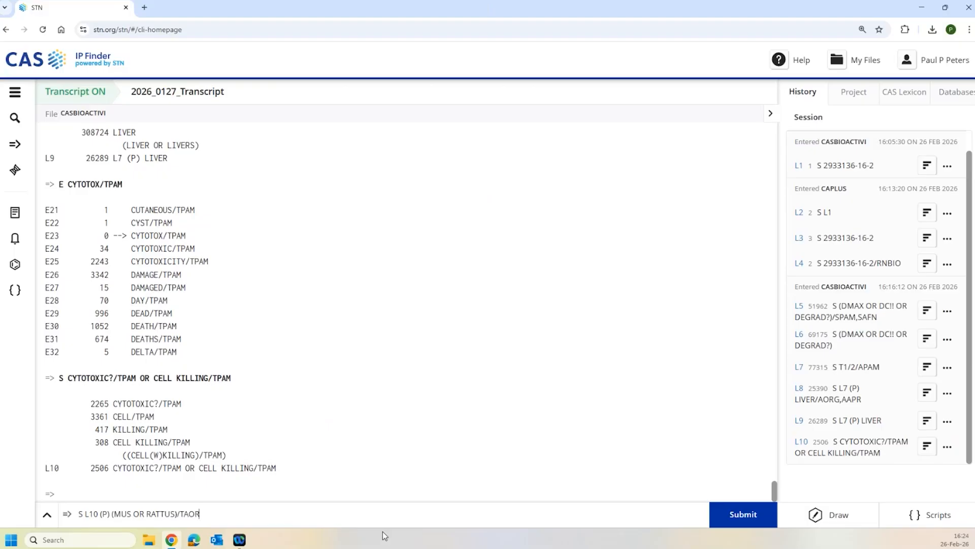
key(Return)
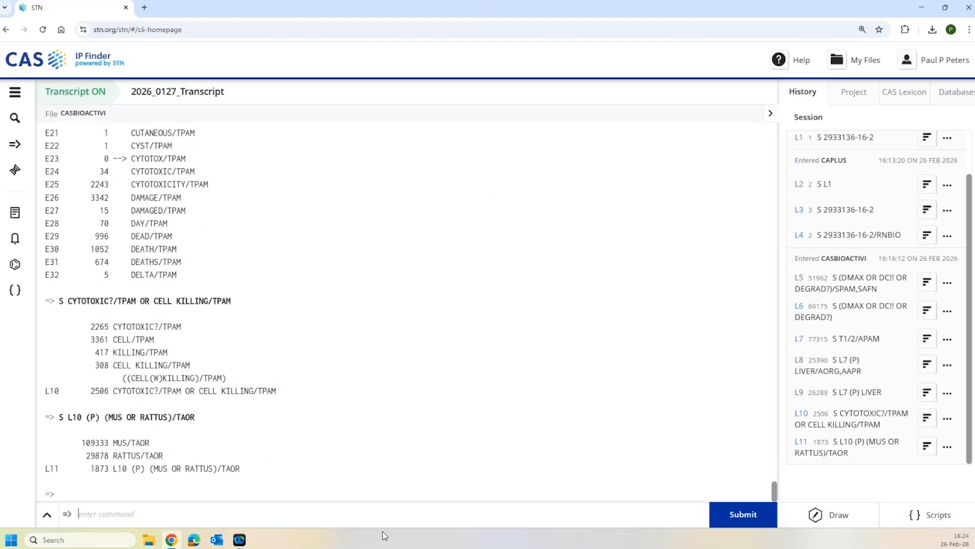
- Display the first L11 answer and inspect its TOX assay details, including the RAW 264.7 cell line
text(D HIT)
key(Return)
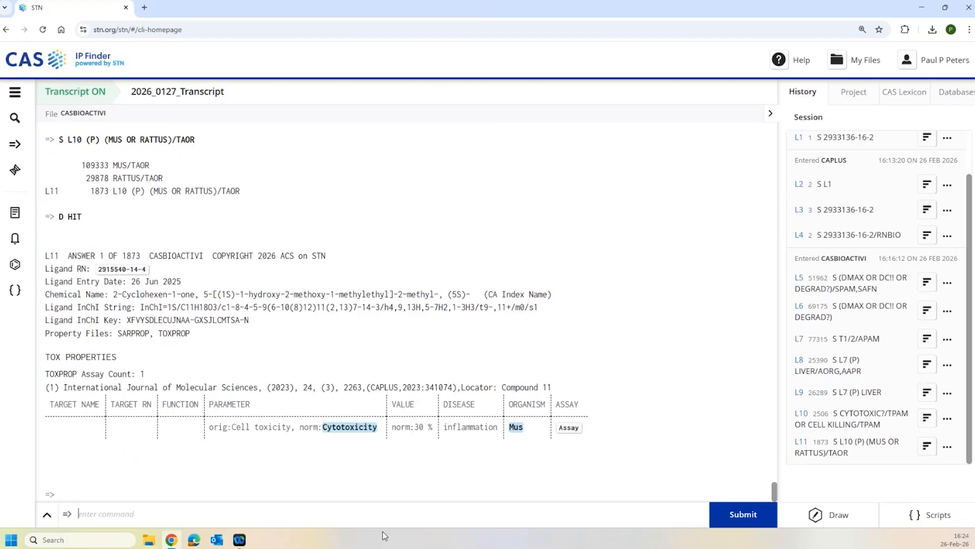
click(569, 428)
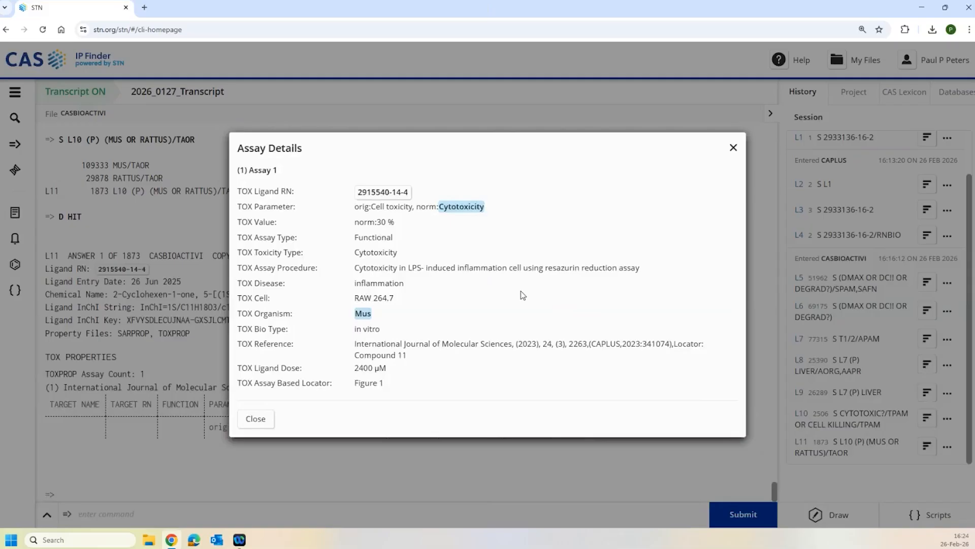
drag(389, 298, 351, 306)
click(443, 299)
click(733, 147)
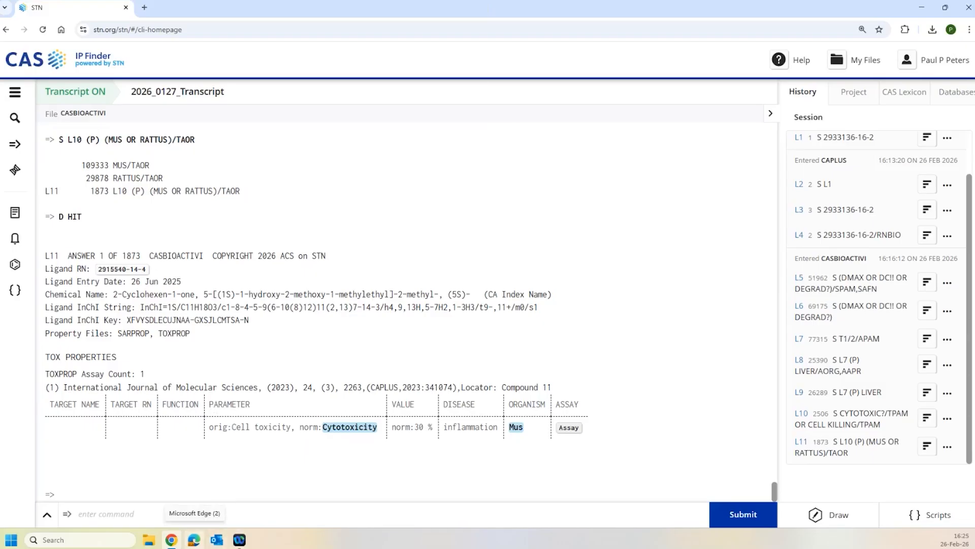
- Search (RATTUS OR MUS)/TAOR (P) TPAM/FA, correcting the missing space after S, for L12 with 125098 hits
click(198, 505)
text(S(RATTUS OR MUS)
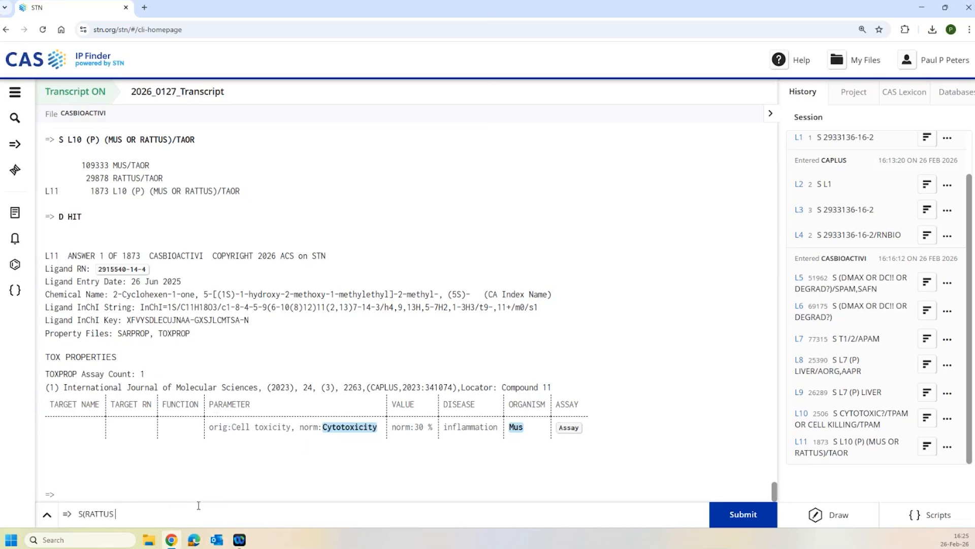
text()/TAOR(p)TPAM/FA)
key(Return)
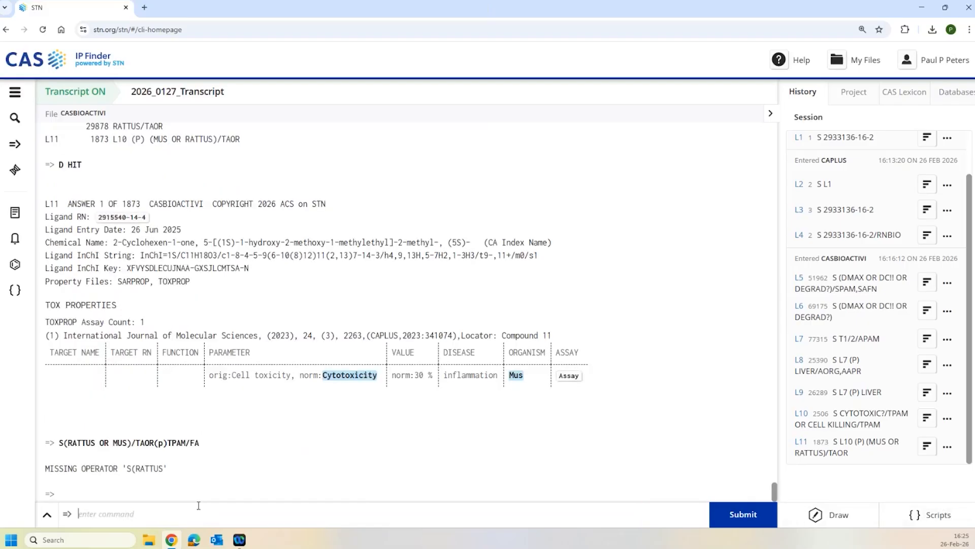
key(Up)
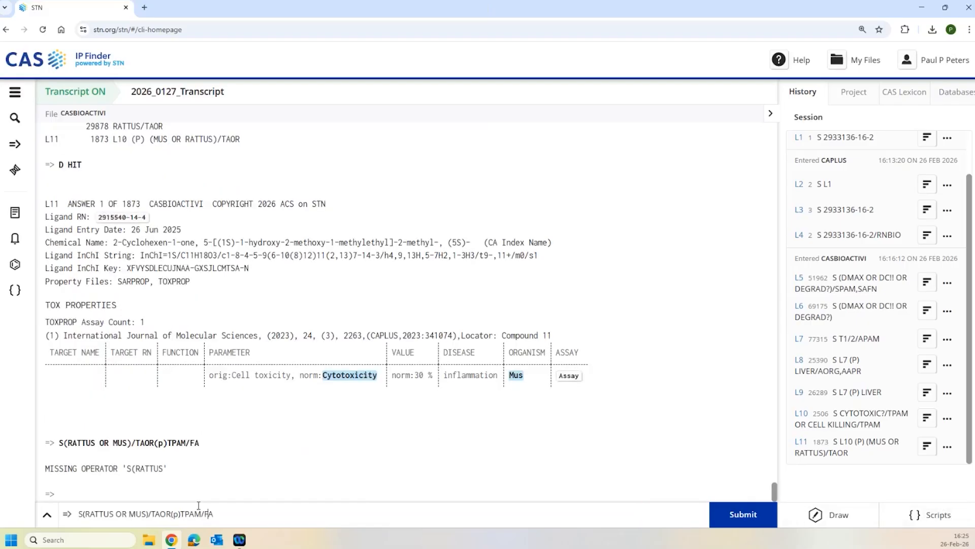
key(Left)
key(Left)
key(Left)
key(Left)
key(Left)
key(Left)
key(Left)
key(Left)
key(Left)
key(Left)
key(Left)
key(Left)
key(Left)
key(Left)
key(Return)
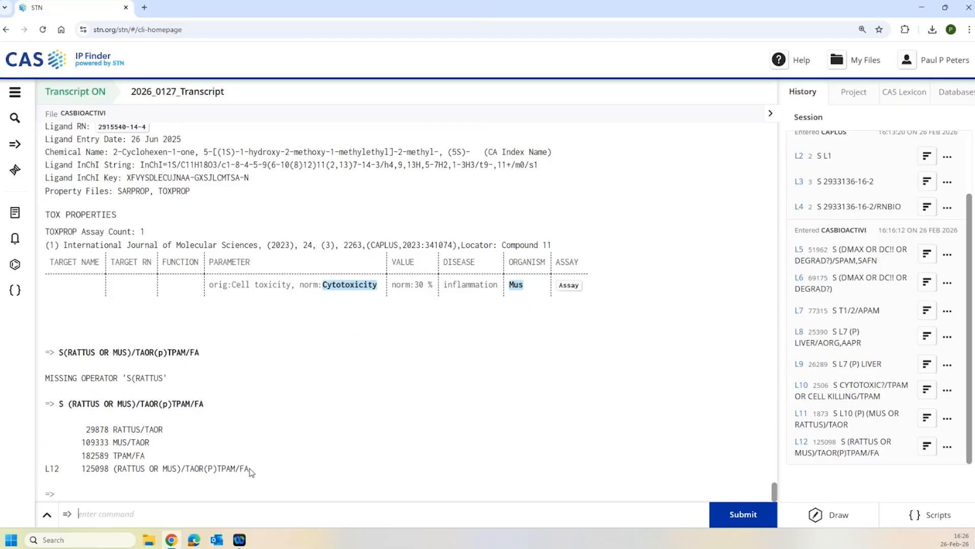
drag(250, 467, 219, 468)
- Run ANA L12 1-1000 HIT TPAM to analyze TPAM hit terms, producing L13 with 69 terms
click(213, 513)
text(ANA L12 1-1000 HIT TPAM)
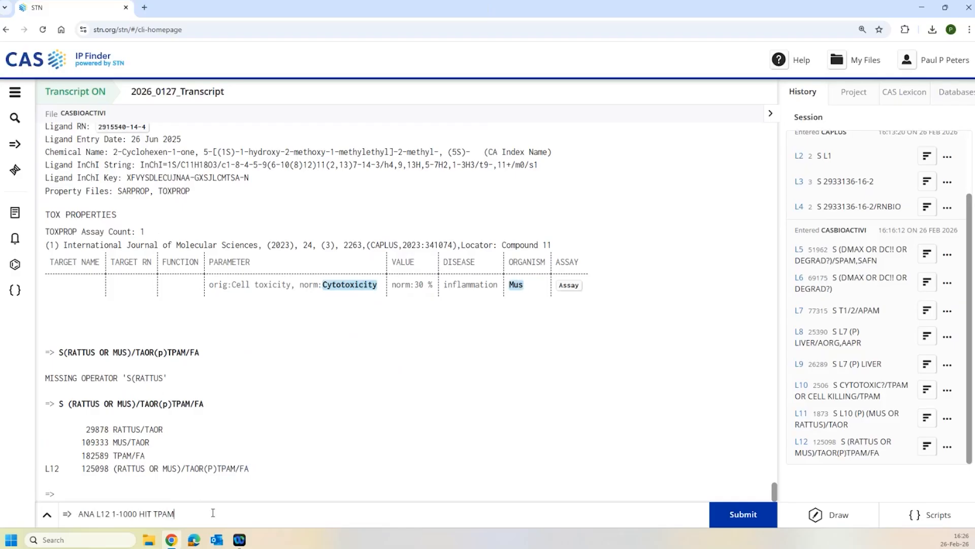
key(Return)
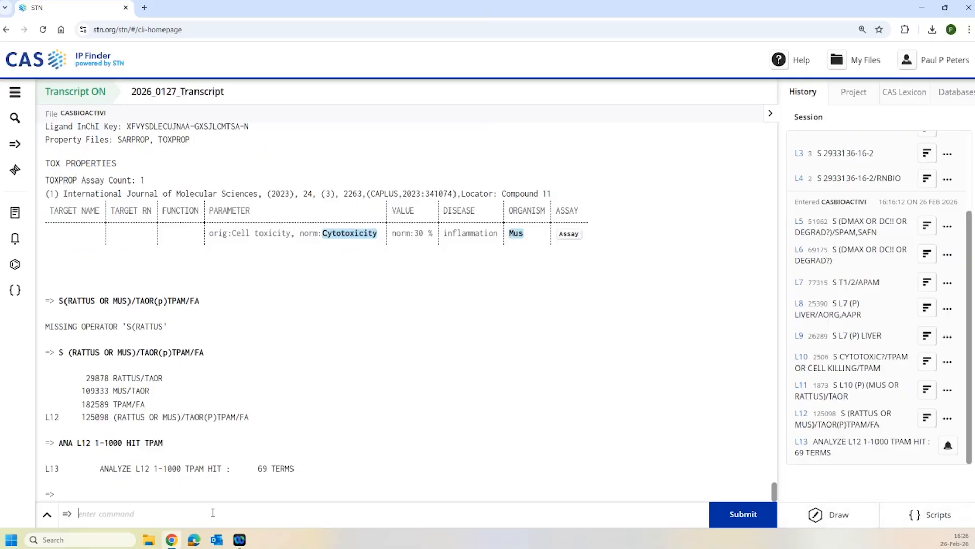
- Display the full L13 TPAM term table, led by NORM:LD50 (523) and NORM:LC50
text(D)
key(Return)
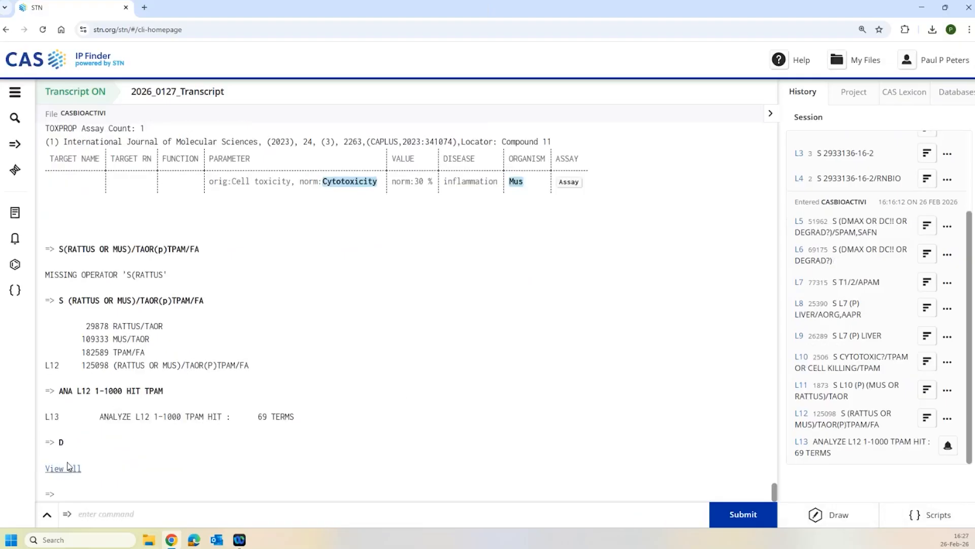
click(68, 468)
scroll(440, 379, down, 2)
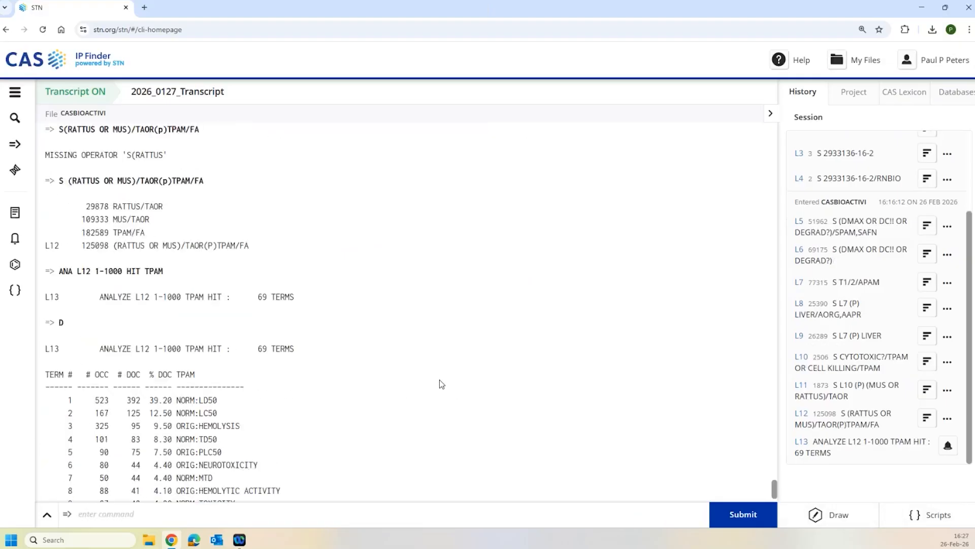
scroll(440, 379, down, 1)
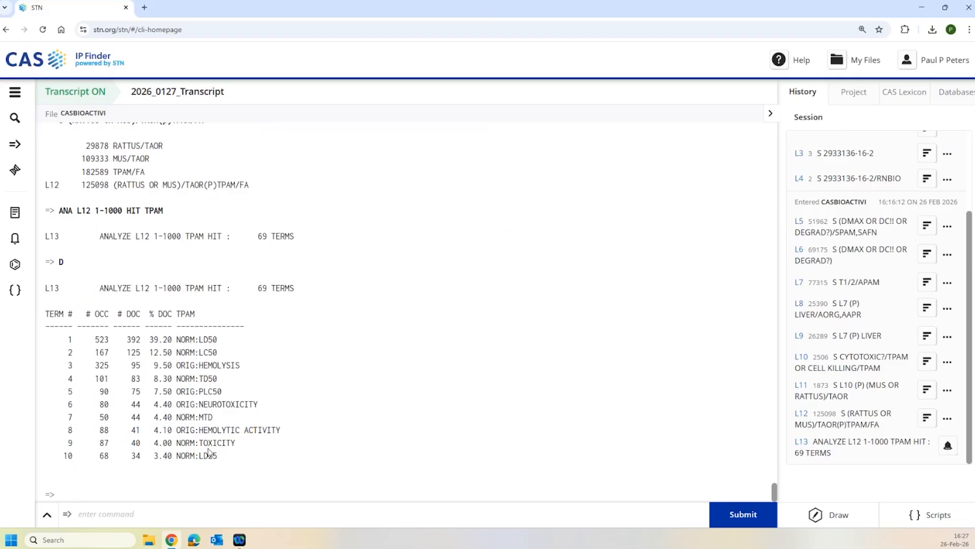
- Display D TOP20 WITH "NORM" and highlight NORM:CYTOTOXICITY (16 occurrences) in row 20
text(D TOP1)
key(BackSpace)
text(20)
text(WITH "NORM")
key(Return)
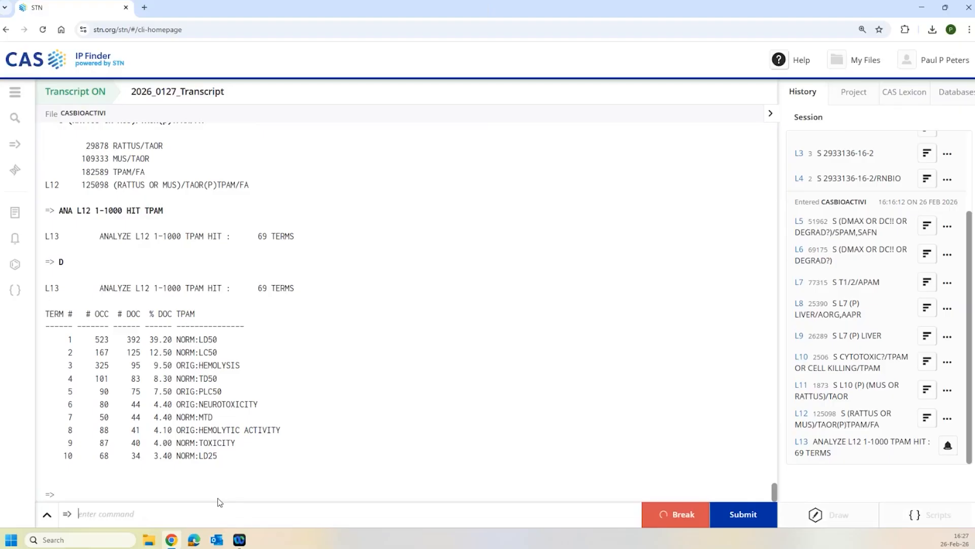
click(71, 470)
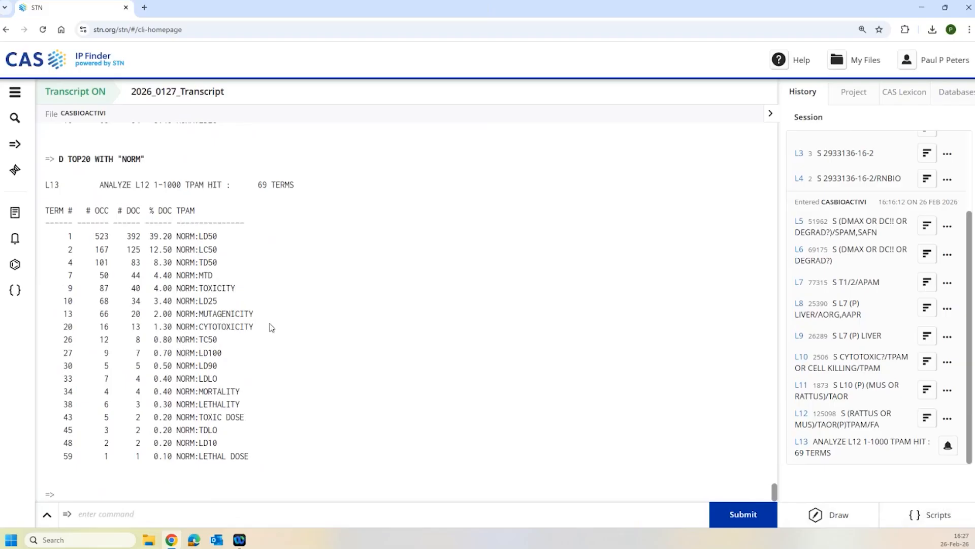
drag(254, 327, 199, 327)
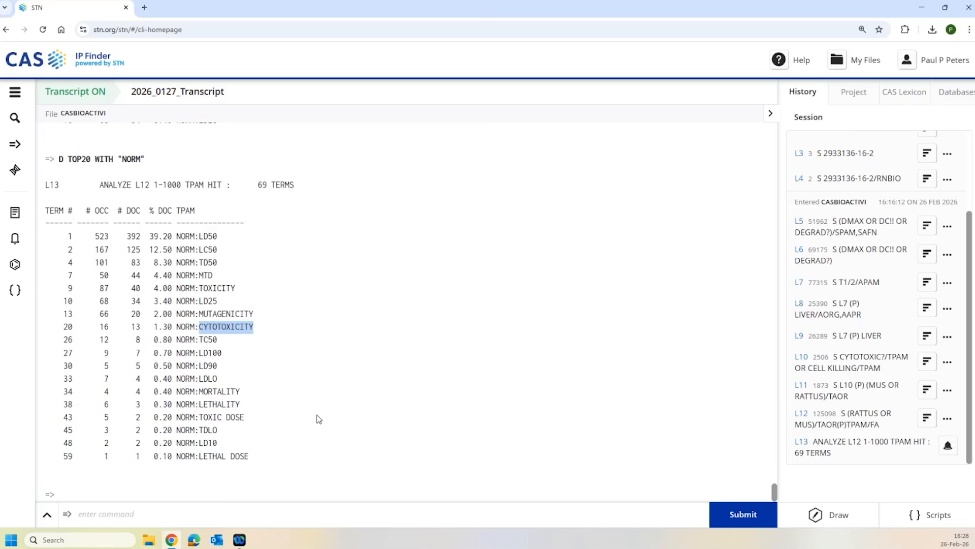
click(331, 515)
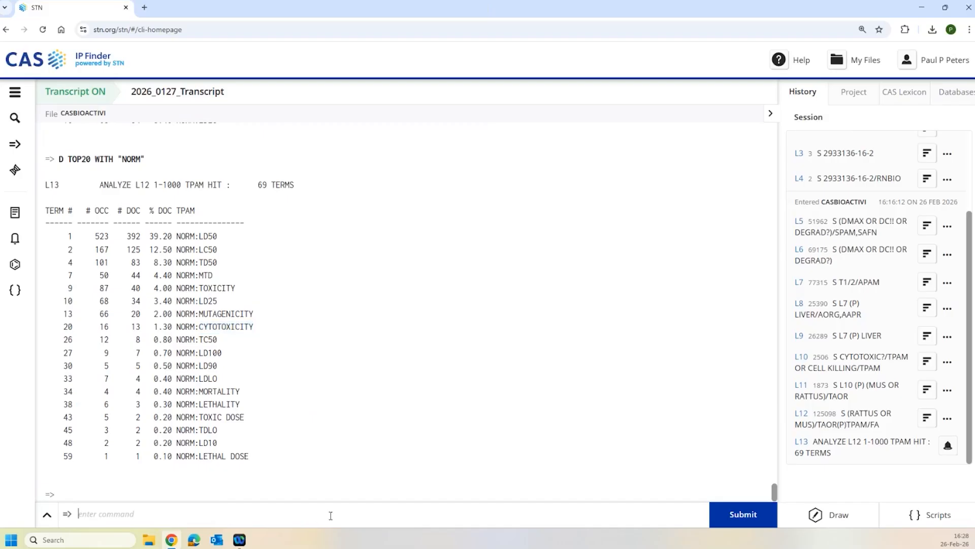
text(S WO 2025186320/SREF)
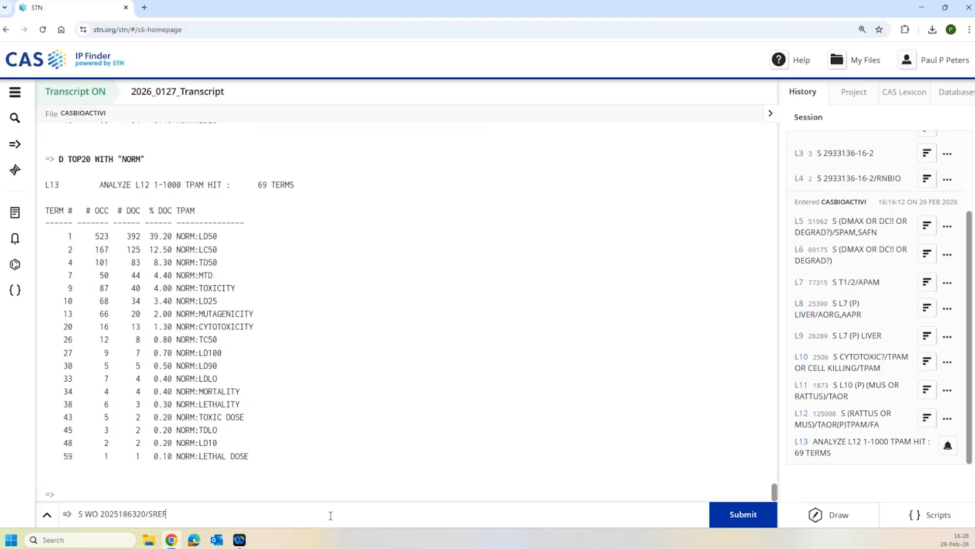
key(Return)
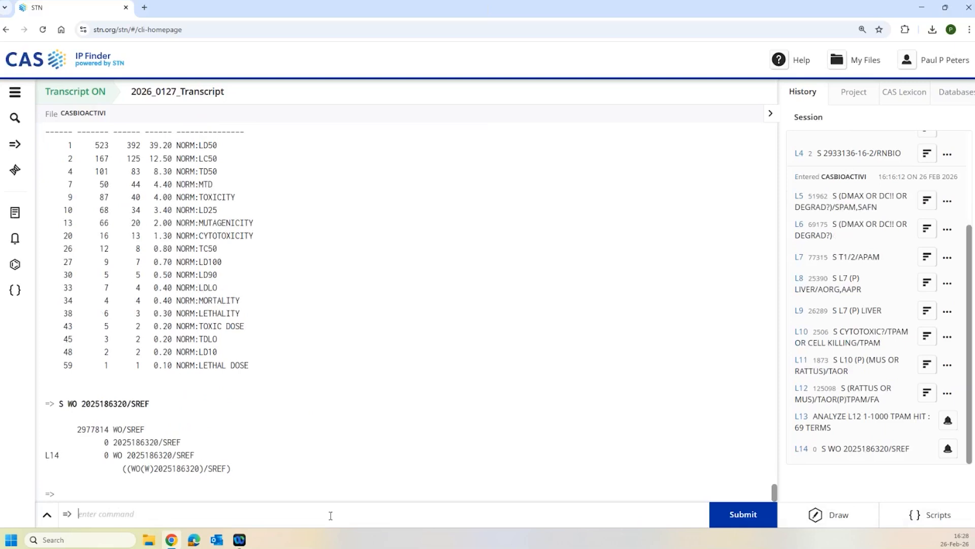
key(Up)
key(Left)
key(Left)
key(Left)
key(Left)
key(Left)
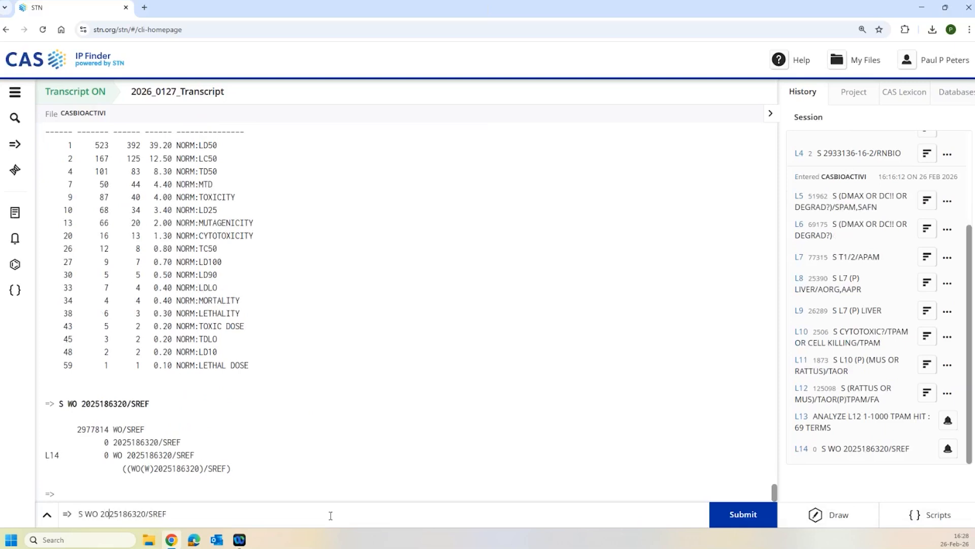
key(BackSpace)
key(Return)
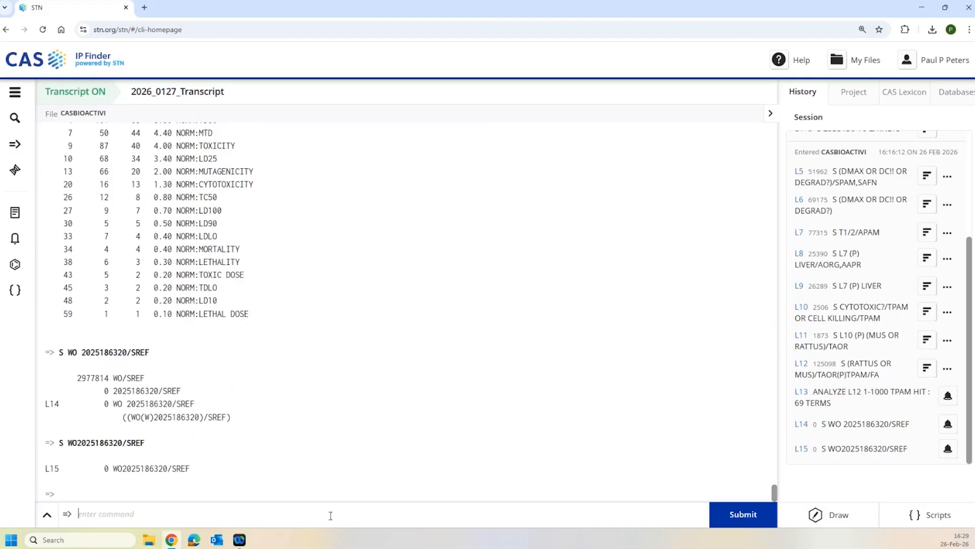
key(Up)
key(Up)
key(Left)
key(Left)
key(Left)
key(Left)
key(Left)
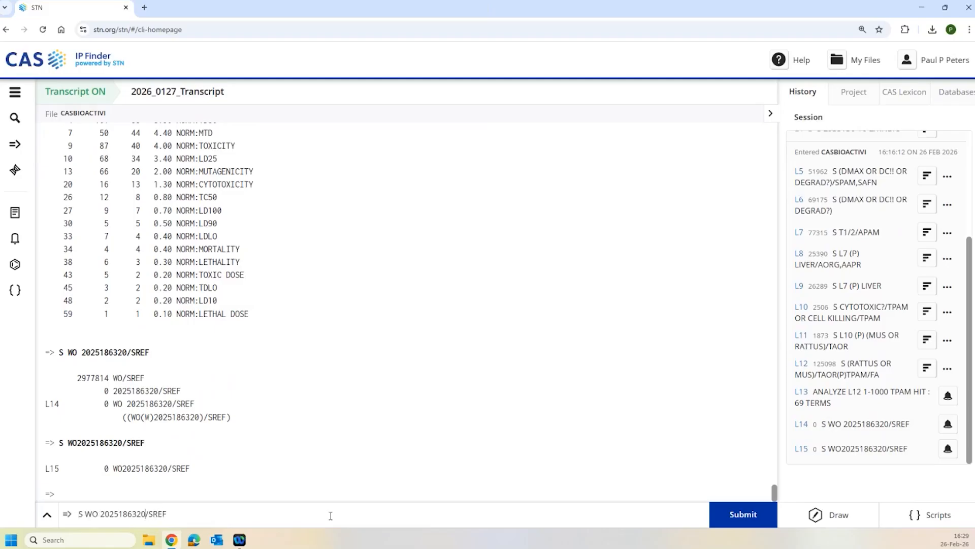
text(?)
key(Return)
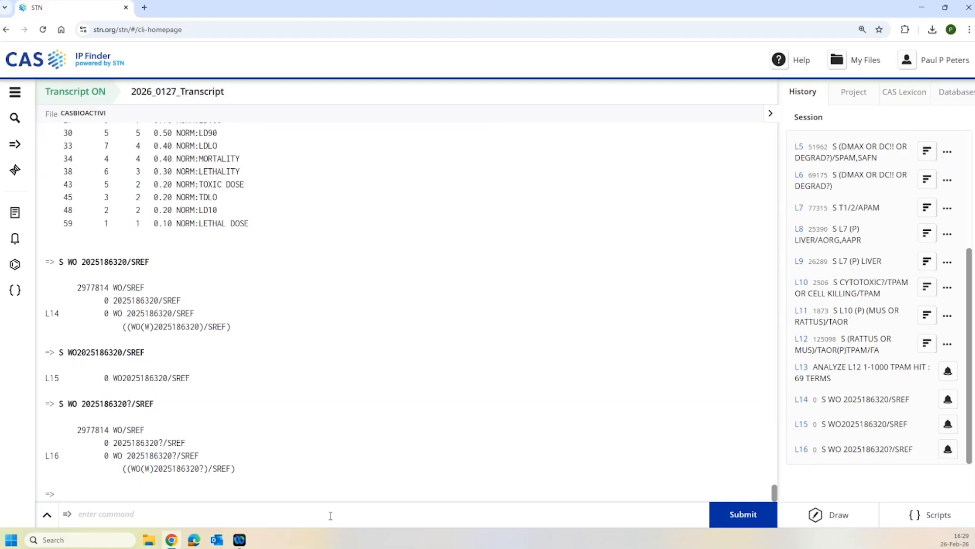
- Submit S BETA 2 ADRENERGIC RECEPTOR/STNM as a target-name search
text(S BETA 2  ADRENERGIC REC)
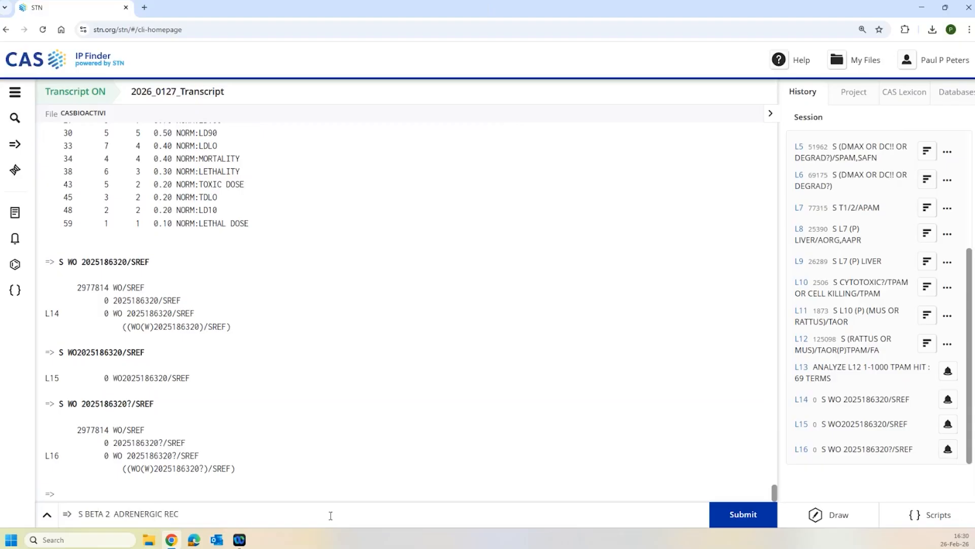
text(EPTOR/STNM)
key(Return)
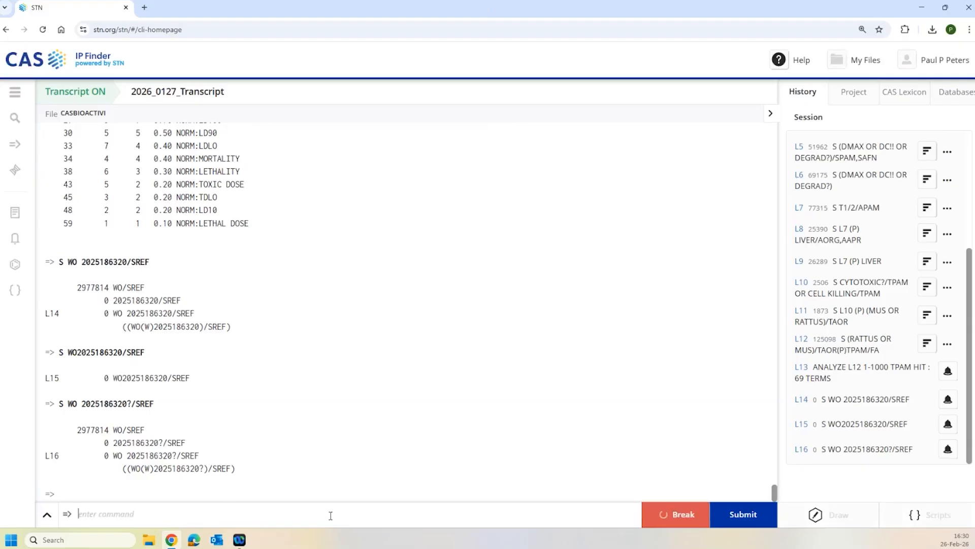
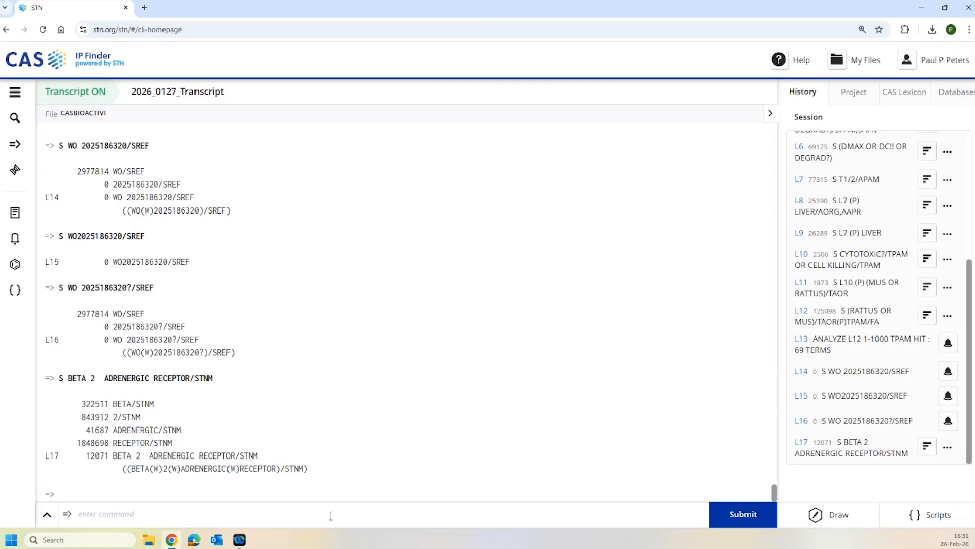
- Narrow beta-2 receptor set L17 to agonists (L18, 6494 answers) and display its first answer
text(S L17 (P) AGONIST/SAFN)
key(Return)
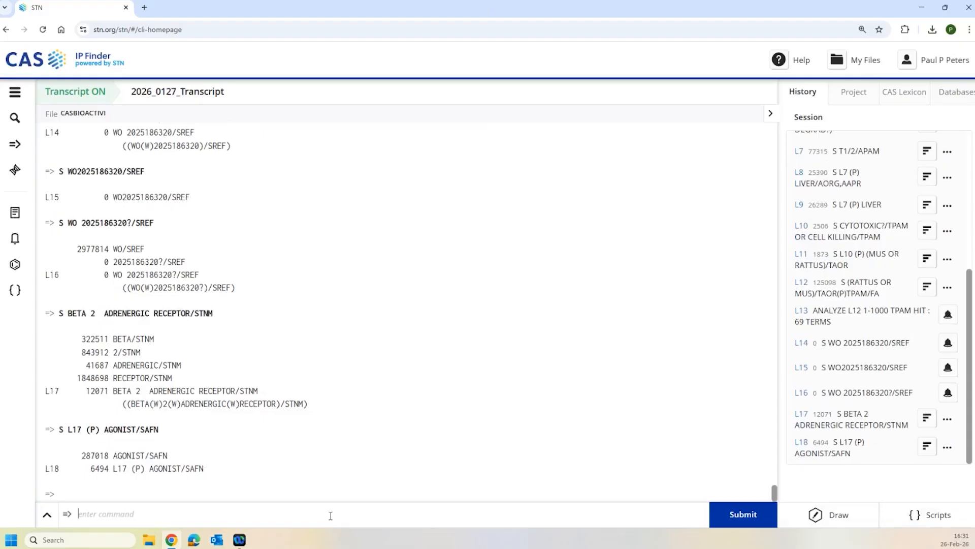
text(D)
key(Return)
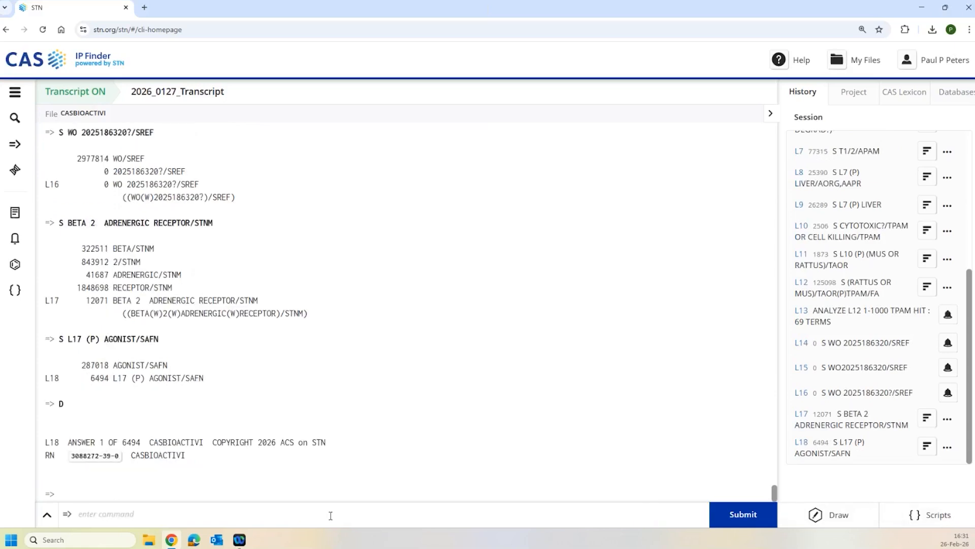
- Review answer 1's hit details, then search SGLT2 as a target name (L19, 4 hits)
text(D HIT 1)
key(Return)
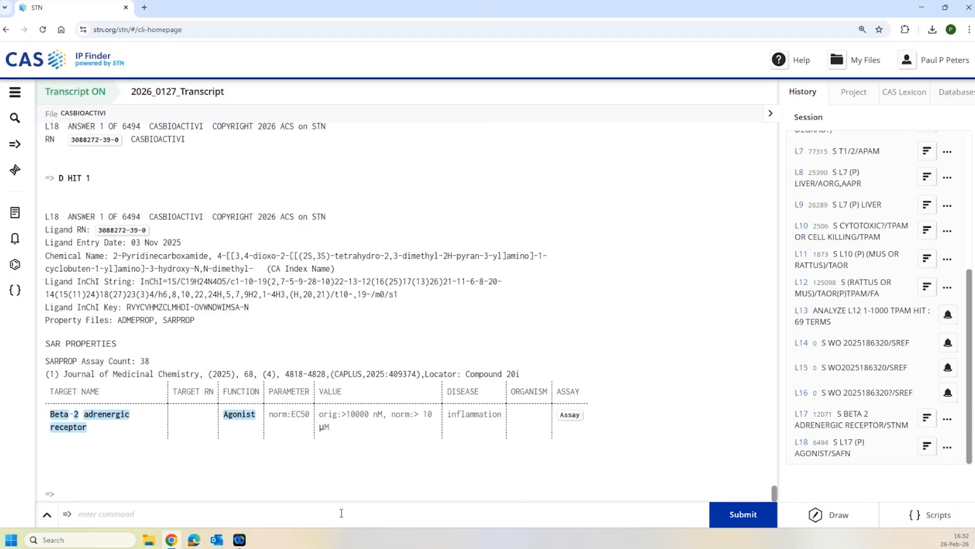
text(S SGLT2/STNM)
key(Return)
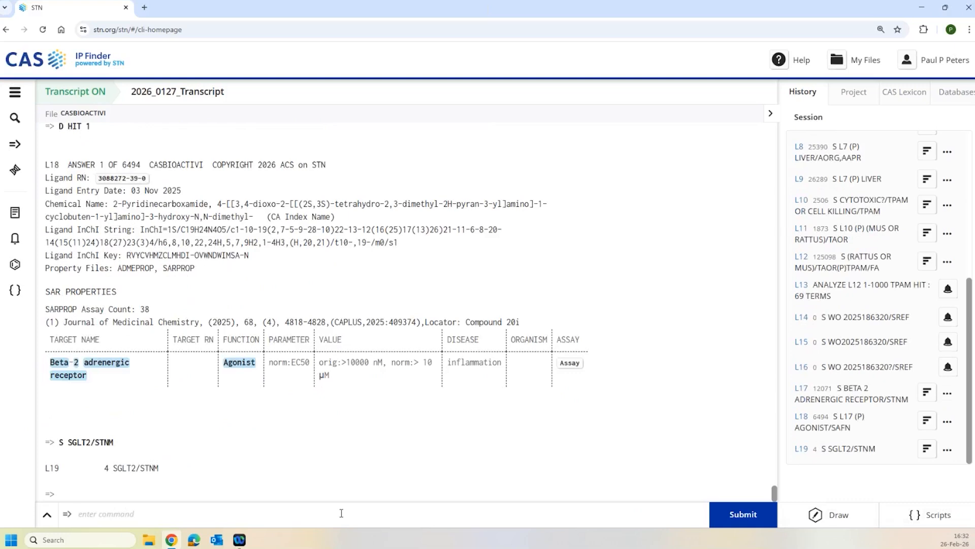
- Switch to REGISTRY and search SGLT2 as a substance name, giving L20 with one record
text(FILE REG)
key(Return)
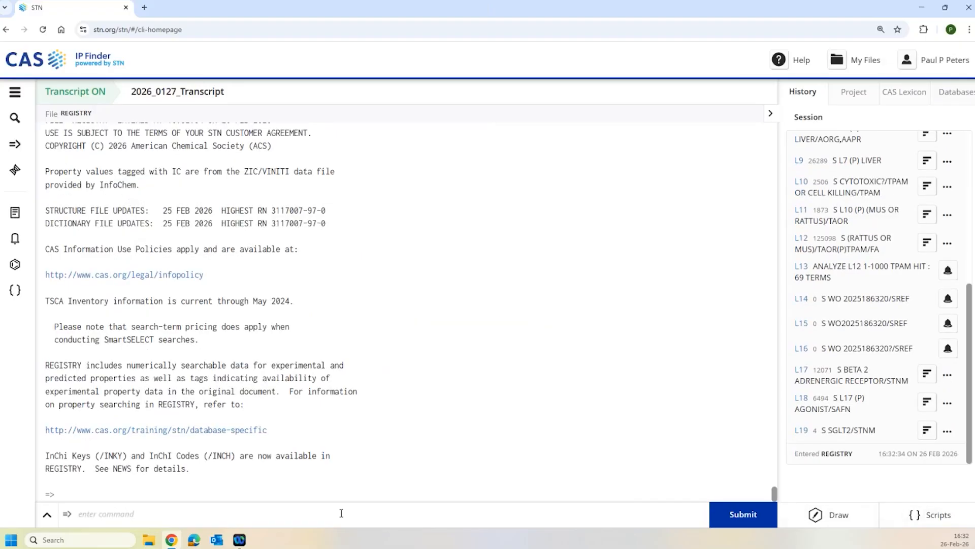
text(S SGLT2/CN)
key(Return)
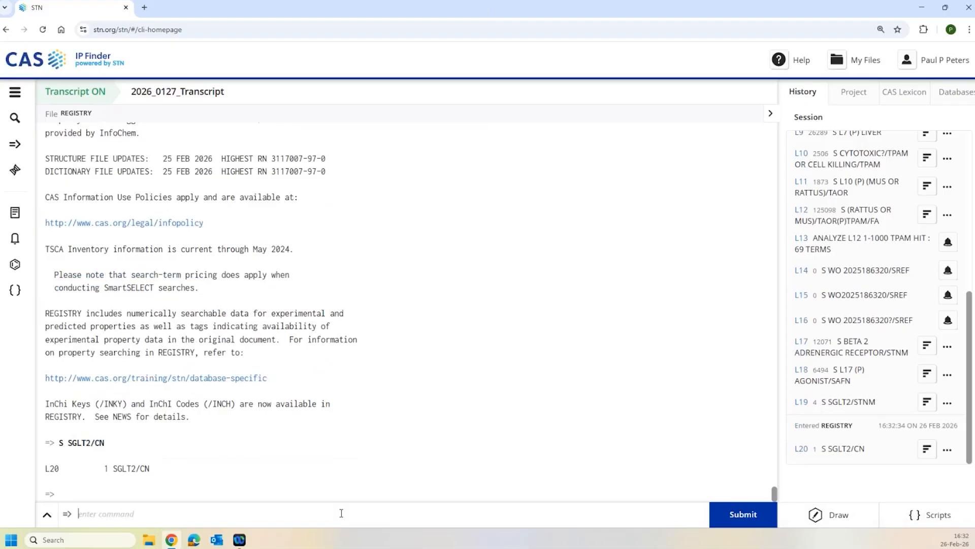
- Display the SGLT2 record (CAS RN 335197-46-1) and review its synonyms, noting 'cotransporter'
text(D)
key(Return)
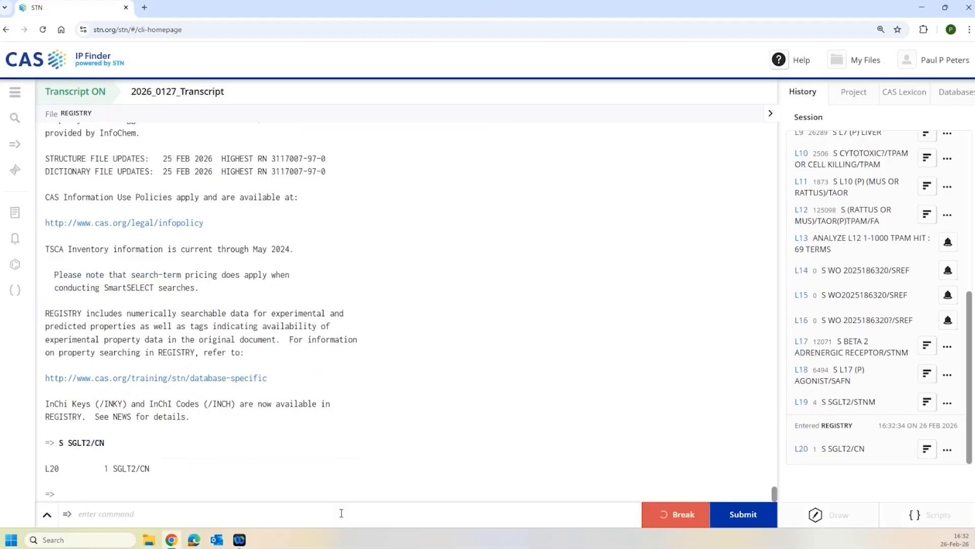
scroll(249, 274, up, 3)
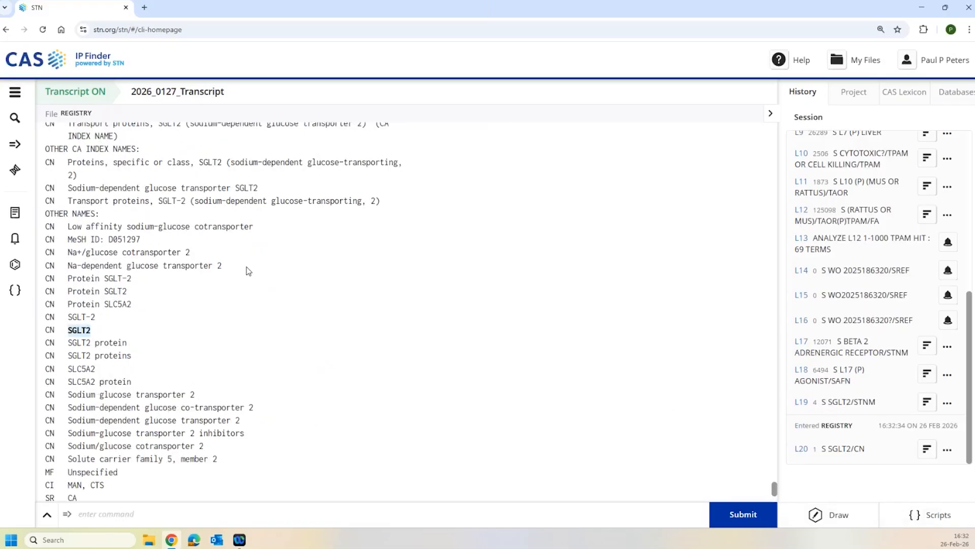
scroll(246, 267, up, 3)
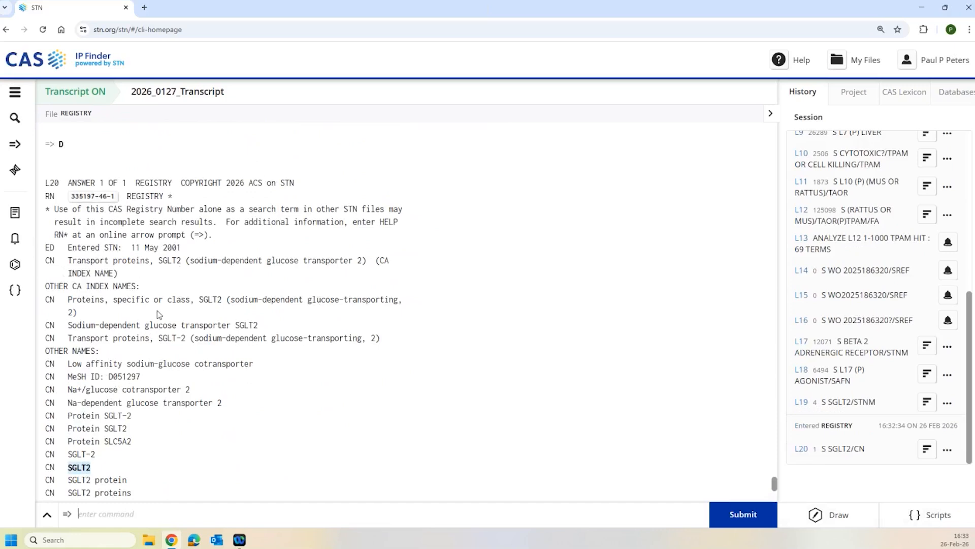
scroll(157, 309, down, 2)
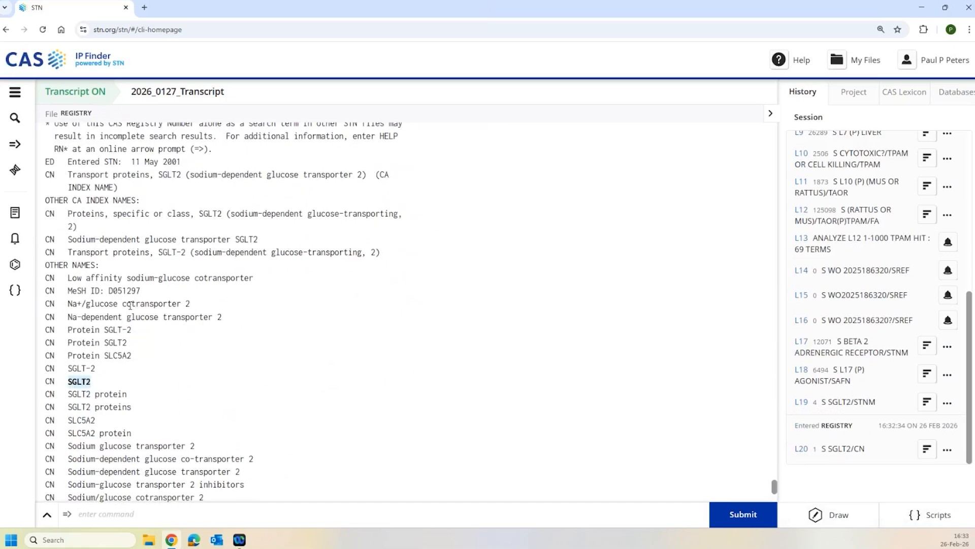
drag(119, 305, 187, 305)
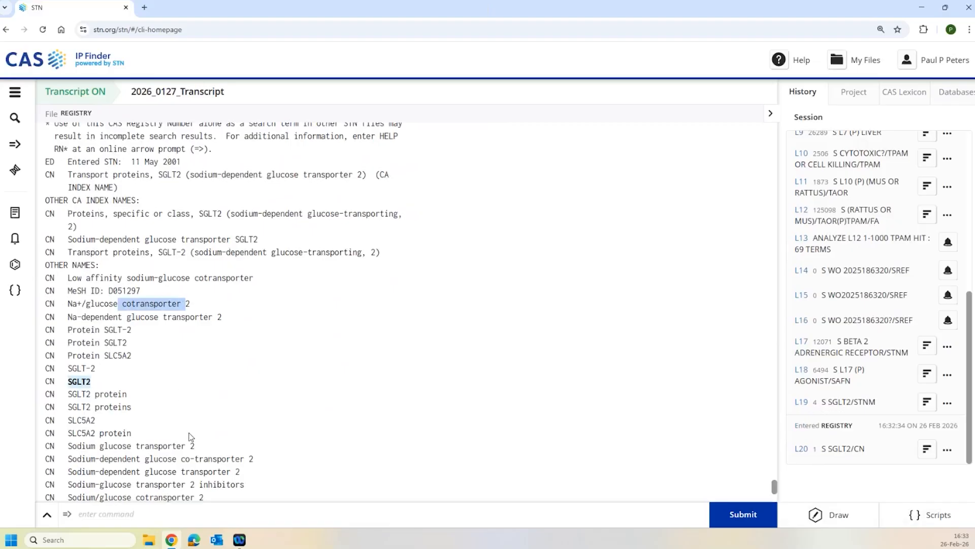
scroll(200, 467, down, 1)
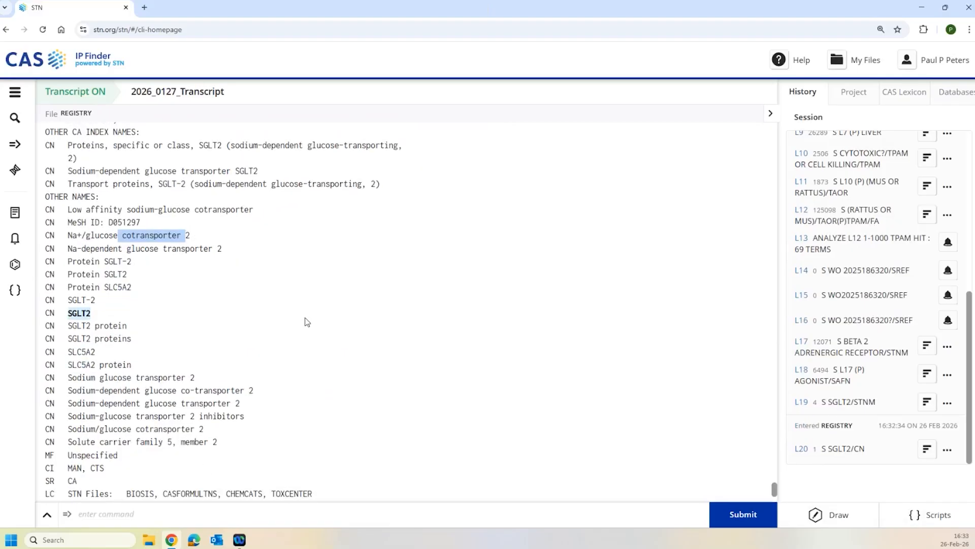
scroll(293, 365, down, 2)
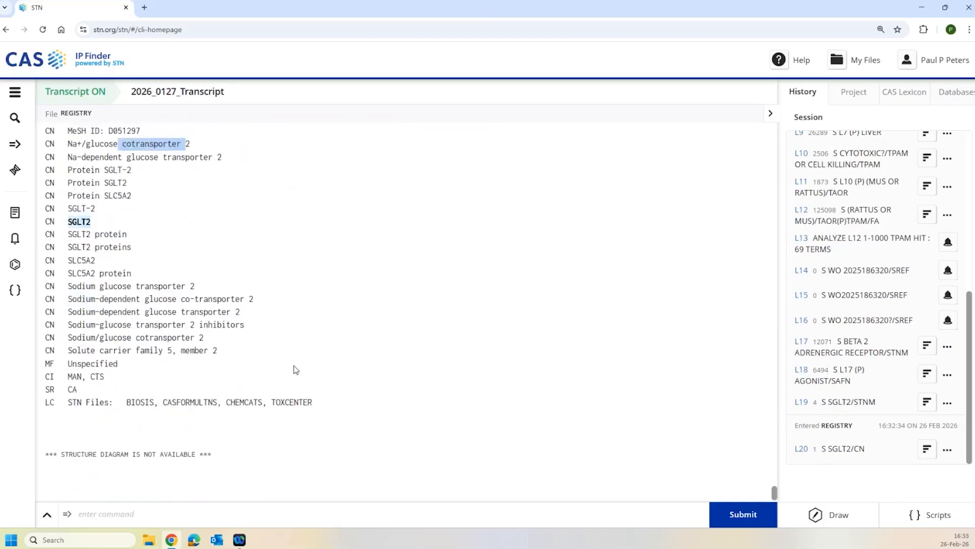
click(220, 506)
- In CASBIOACTIVI, search sodium glucose transport/cotransport 2 target names, giving L21 with 3936 answers
text(FILE)
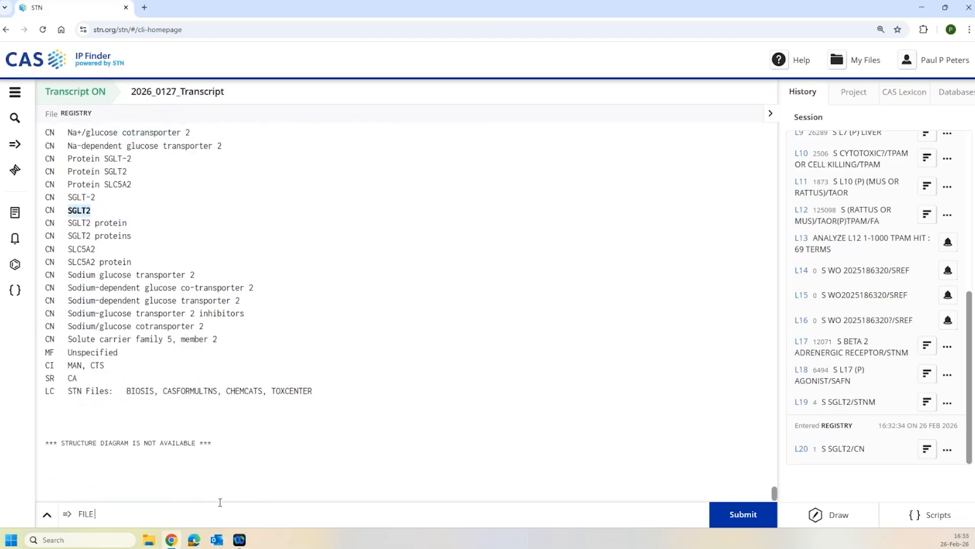
text( CASBIO)
key(Return)
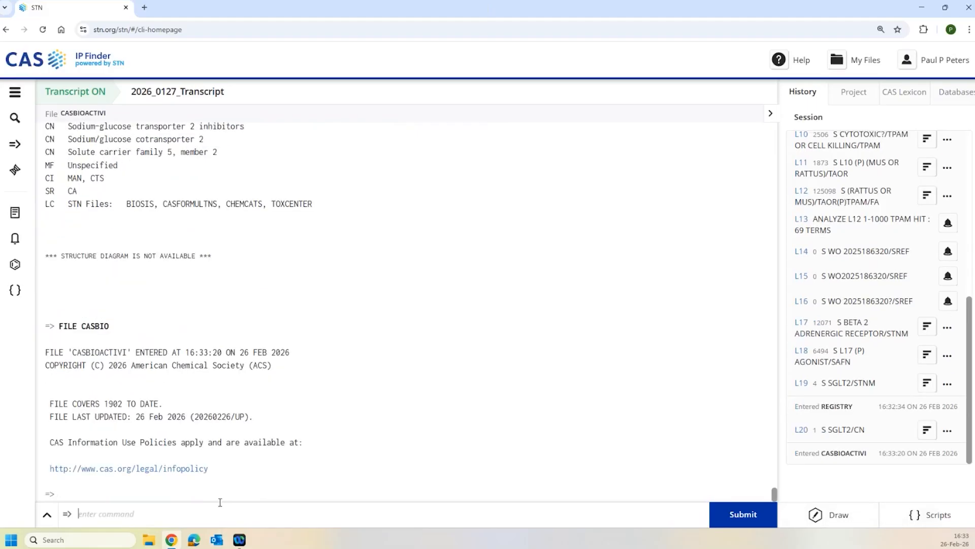
text(S)
text( SO)
key(BackSpace)
key(BackSpace)
key(BackSpace)
text((SODIUM (s)GLUCOSE()
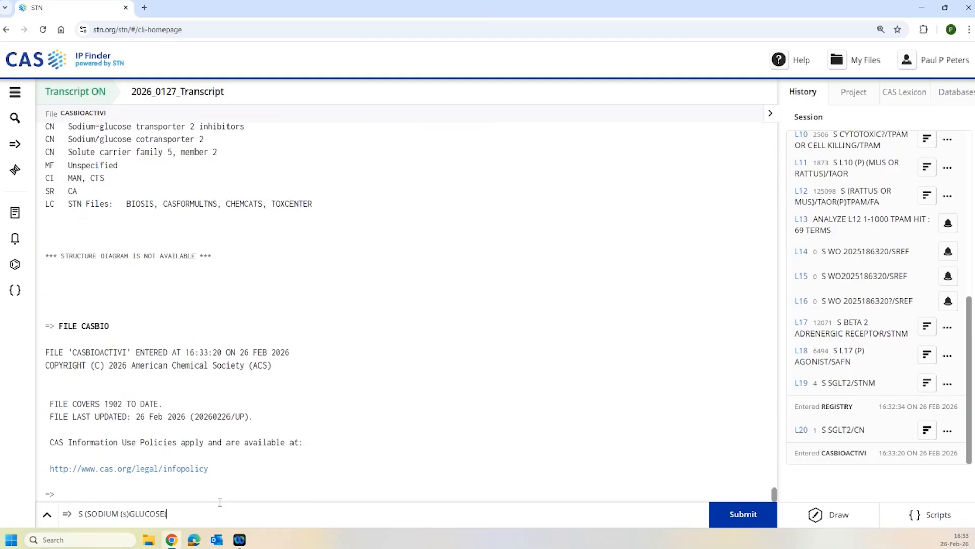
text(S)(TRANSPORT? OR COTRANSPORT)
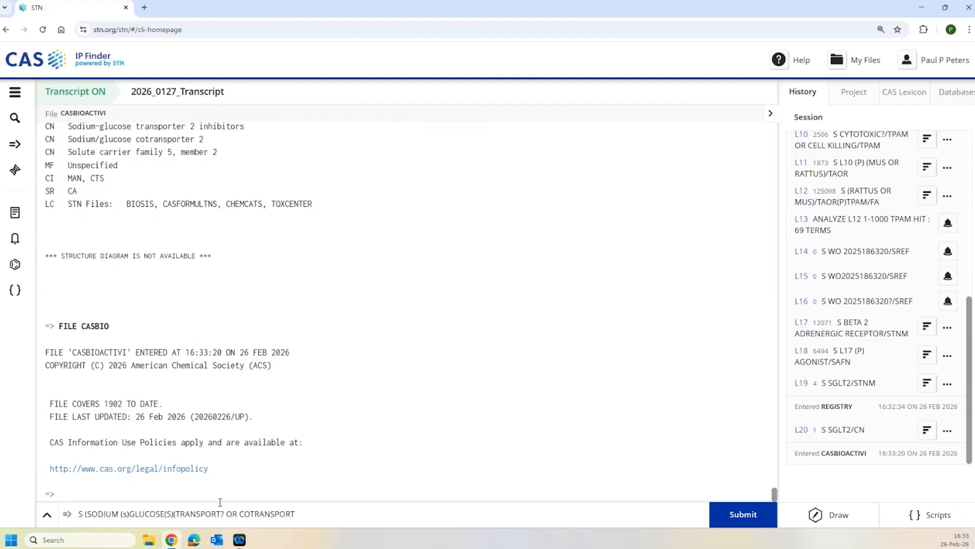
text(?)(S)2)/STNM)
key(Return)
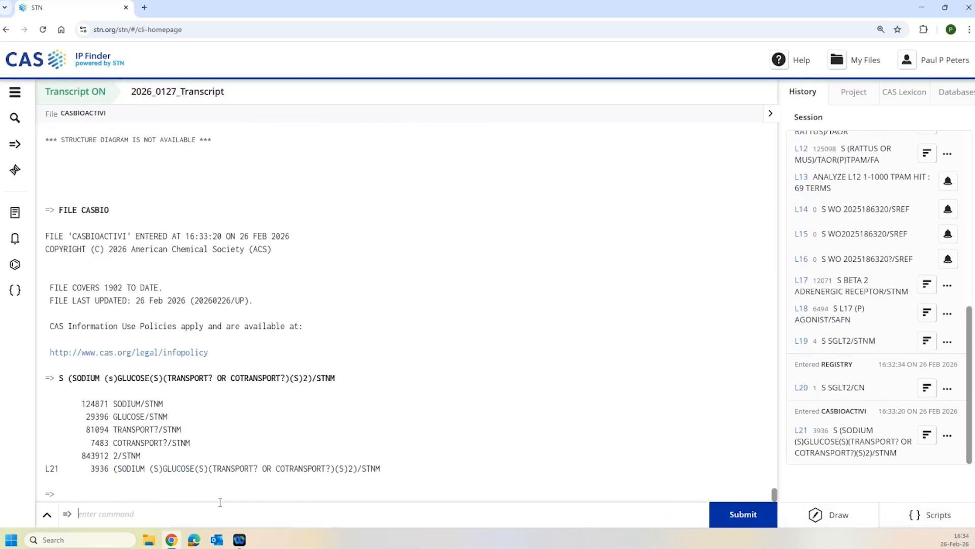
- Display the first L21 answer with its hit SAR data
text(D HIT)
key(Return)
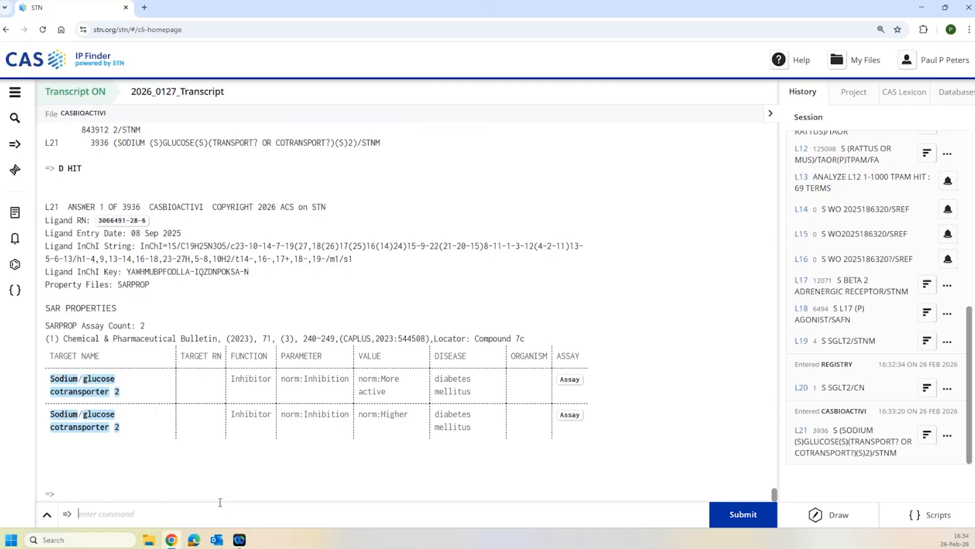
text(FILE)
- In REGISTRY, transfer all L18 registry numbers (TRA RN L18 1-), giving L23 with 6494 substances
text(REG)
key(Return)
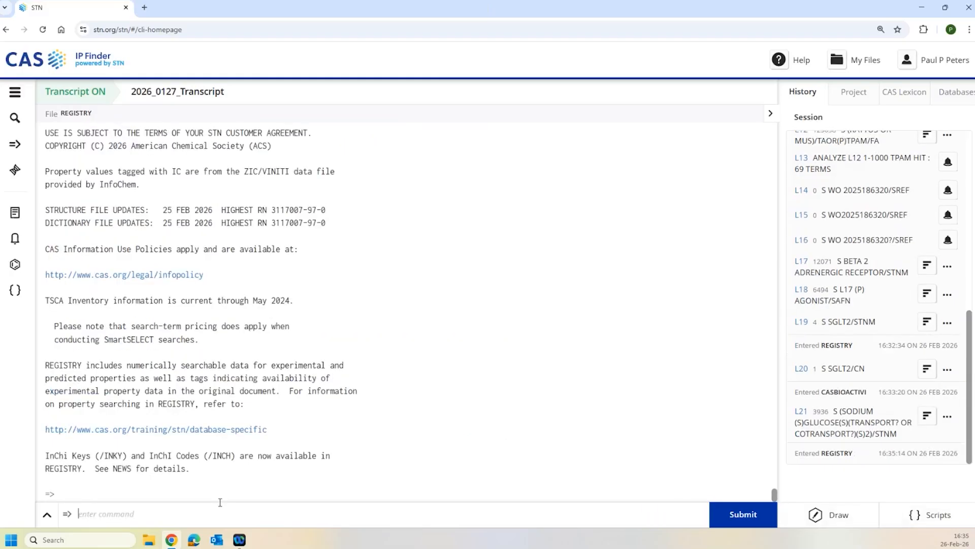
text(TRA RN)
text(L18 1-)
key(Return)
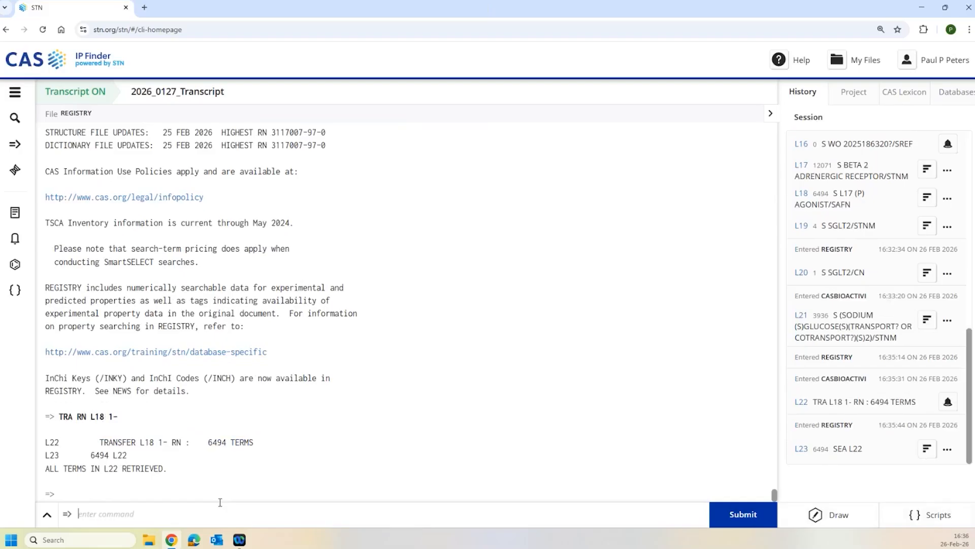
text(FILE CASBIO)
- In CASBIO, narrow L21 to inhibitors with S L21(P) INHIBIT?/SAFN, giving L24 (3117 answers)
key(Return)
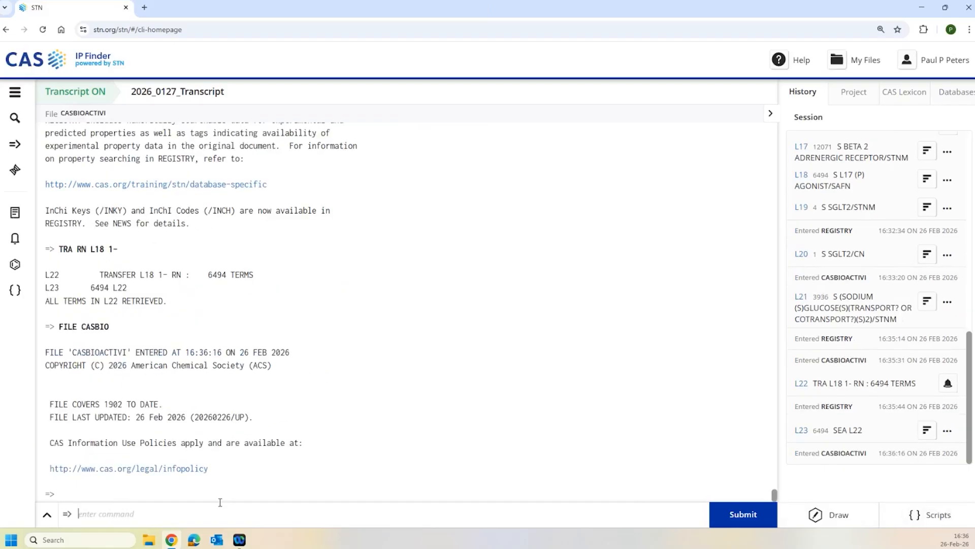
text(S L21(p) INHIBIT?/SAFN)
key(Return)
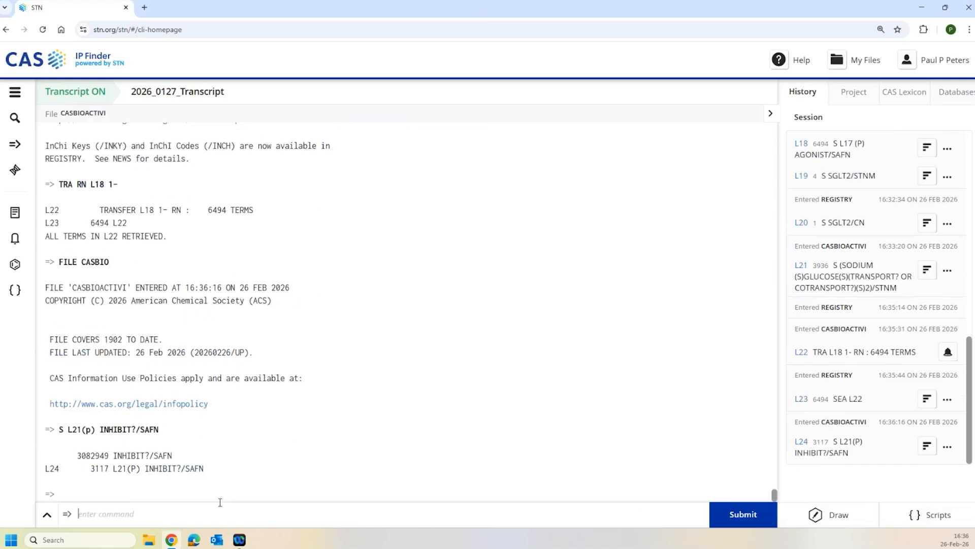
- In REGISTRY, transfer the L24 registry numbers (TRA L24 RN), giving L26 with 3117 substances
text(FIL REG)
key(Return)
text(TR)
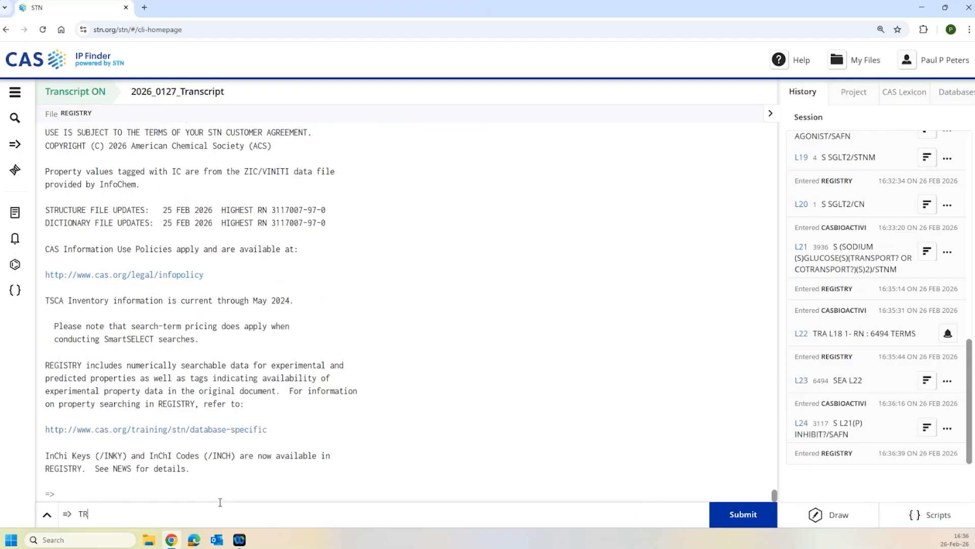
text(A L24 RN)
key(Return)
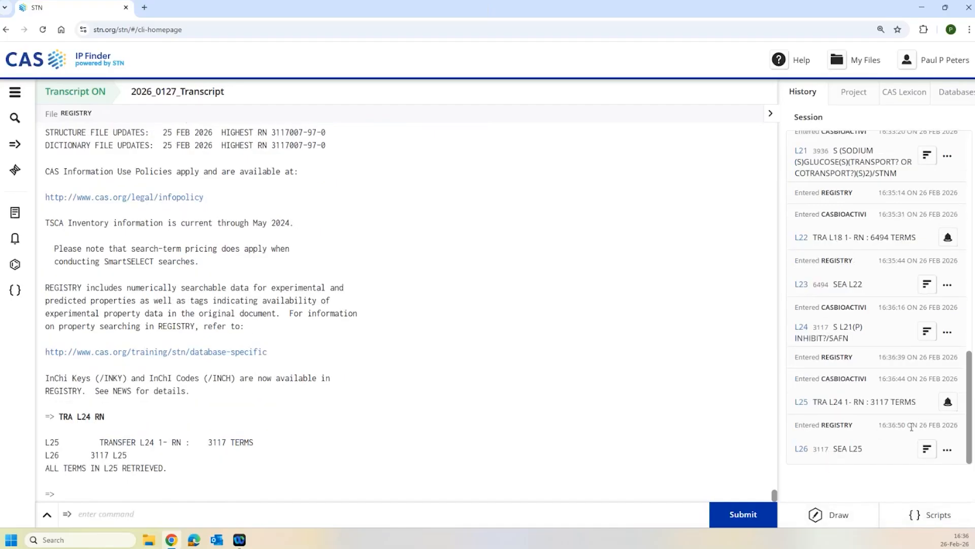
text(FILE CAPLUS)
- In CAPLUS, combine L23 and L26 into L27 with 50704 answers
key(Return)
text(S)
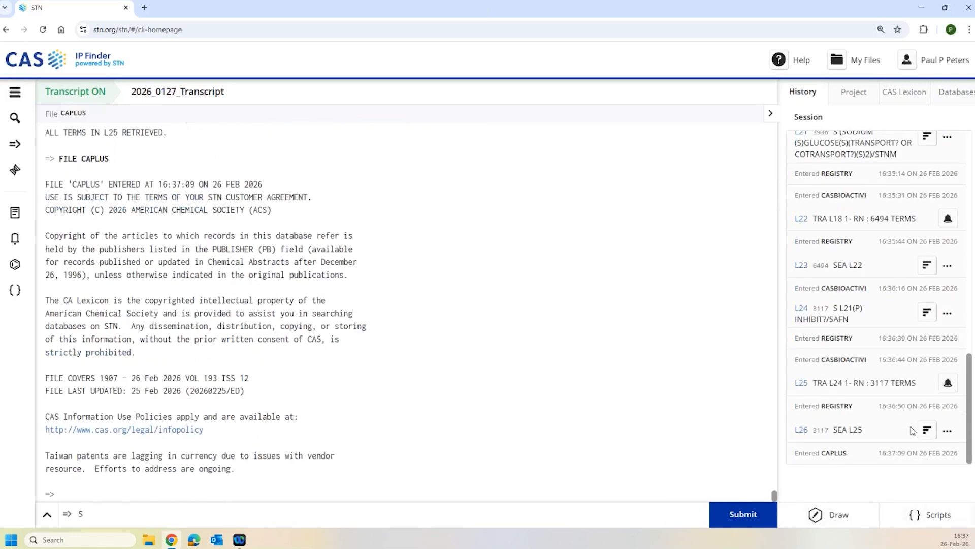
text(;23 AN)
key(BackSpace)
key(BackSpace)
key(BackSpace)
key(BackSpace)
key(BackSpace)
key(BackSpace)
text(L23 AND L26)
key(Return)
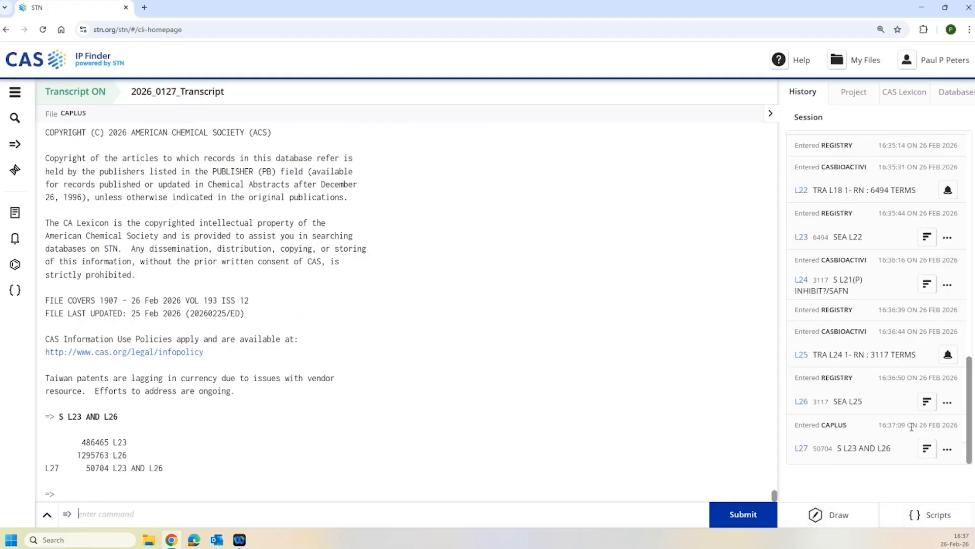
- Limit L27 to patent documents with P/DT, giving L28 with 11010 records
text(S L27 AND P/DT)
key(Return)
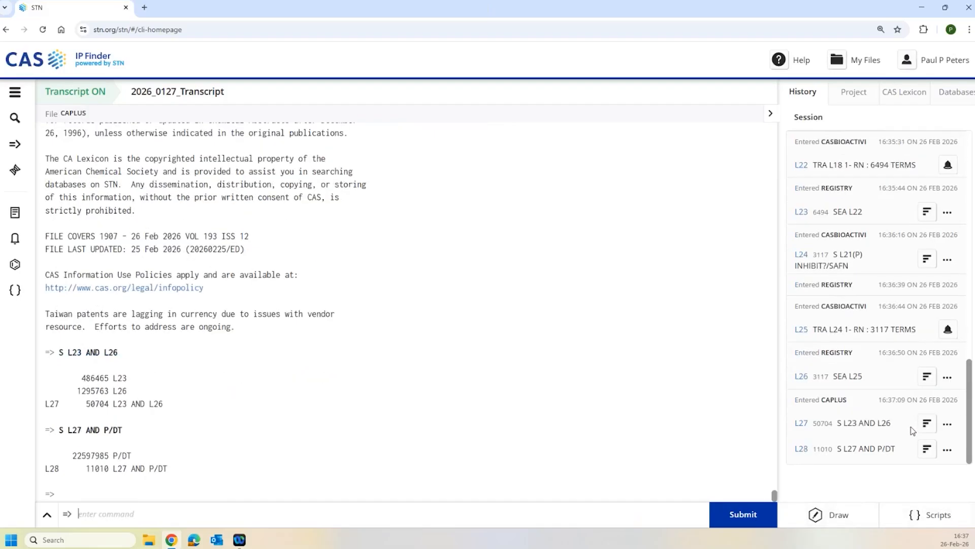
text(S L28 ADN)
key(BackSpace)
key(BackSpace)
- Search L28 for HYPERGLYCYM?, then correct it to HYPERGLYCEM?, giving L30 with 335 patents
text(ND HYPERGLYCYM)
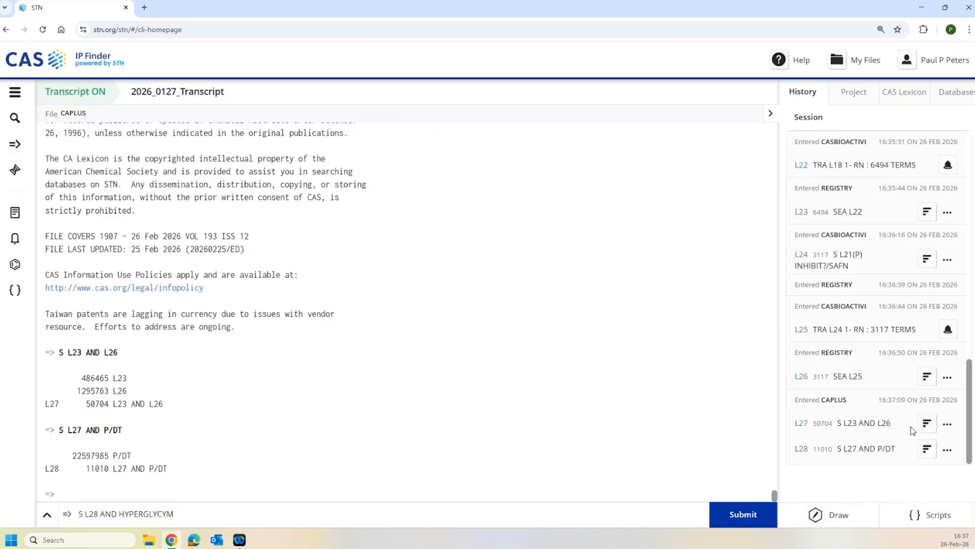
text(?)
key(Return)
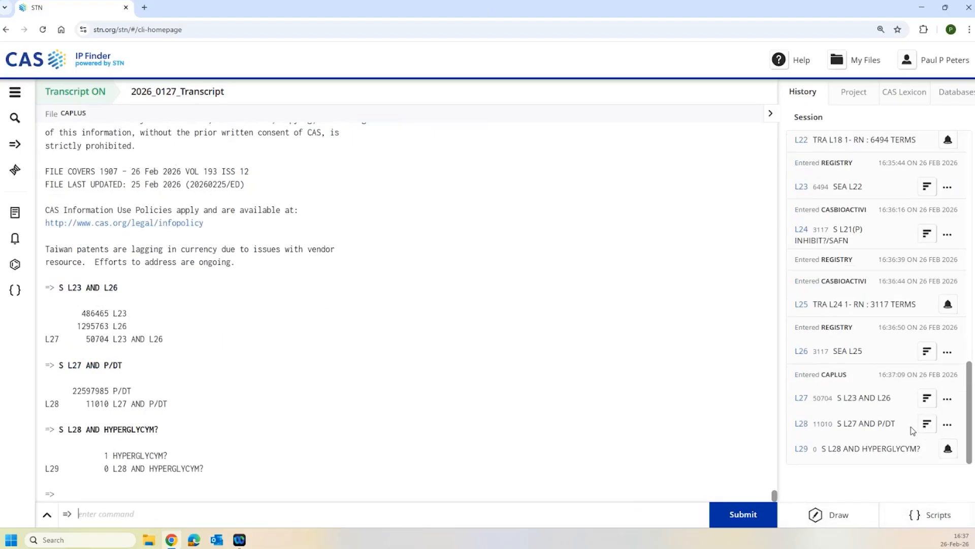
key(Up)
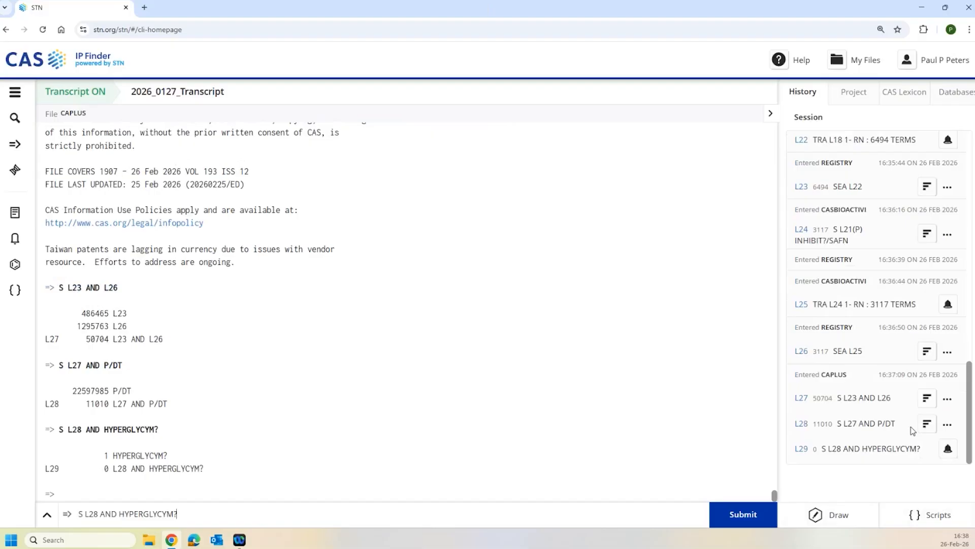
key(Up)
key(Down)
key(Left)
key(Left)
key(BackSpace)
text(E)
key(Return)
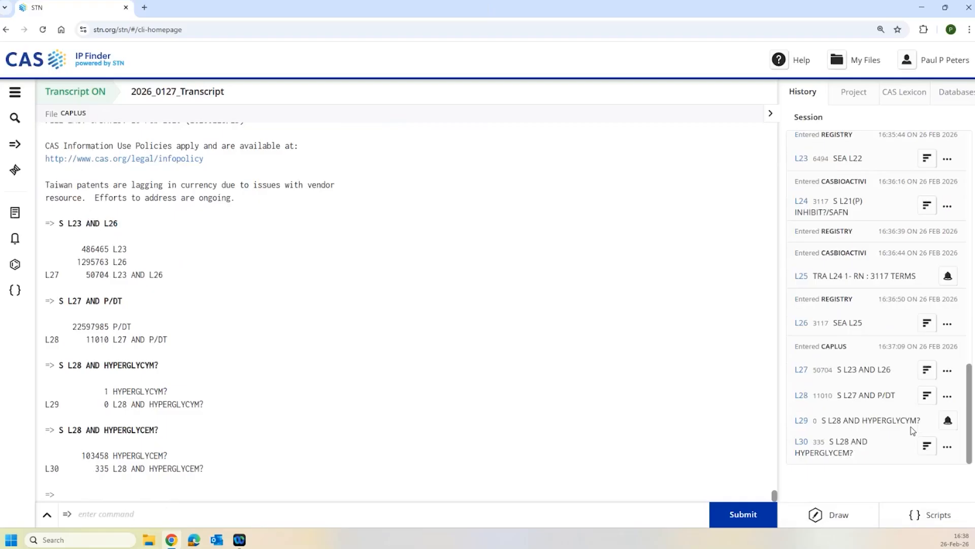
text(S)
text(WO2025255667/PN)
key(Return)
text(D BIB)
key(Return)
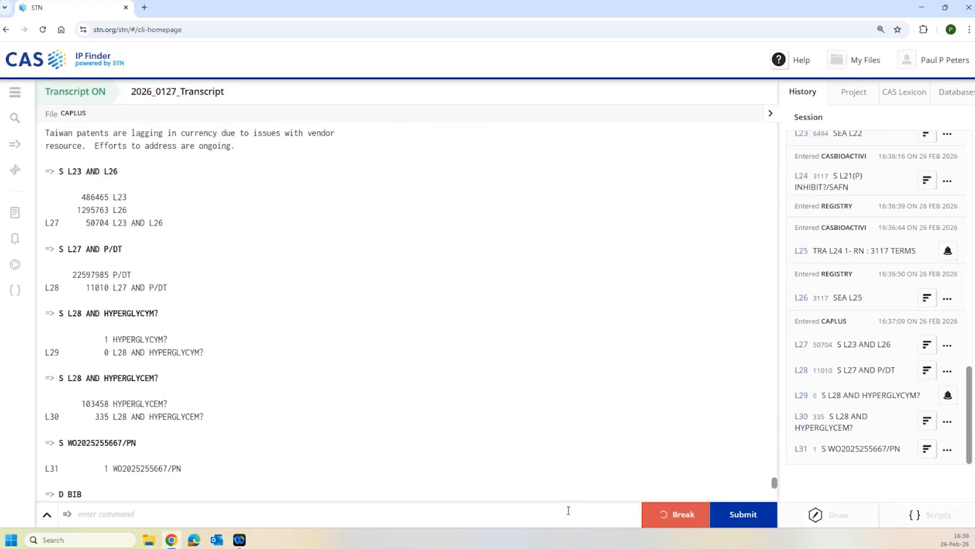
- Highlight 'vitamin D receptor agonists' and 'histone deacetylase inhibitors' in the patent title
scroll(202, 274, up, 4)
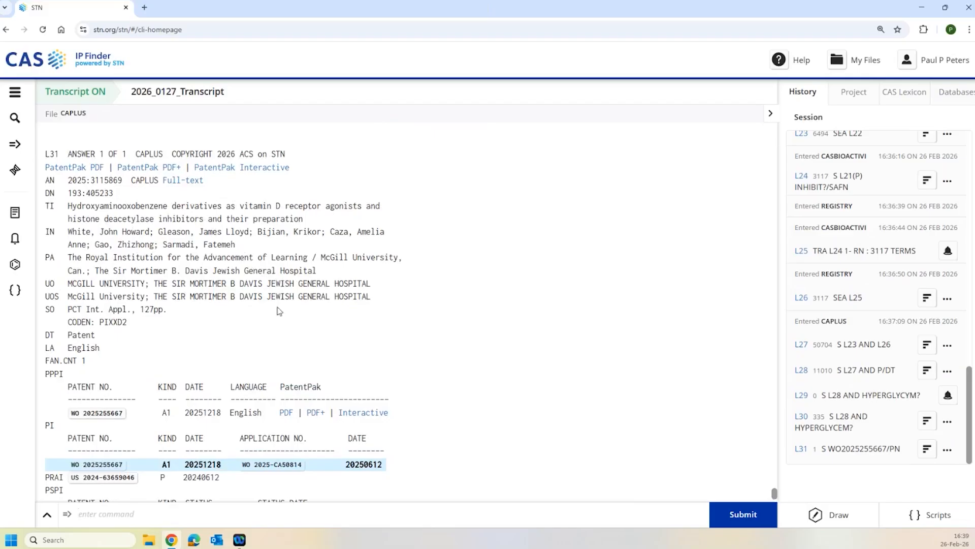
scroll(281, 330, down, 1)
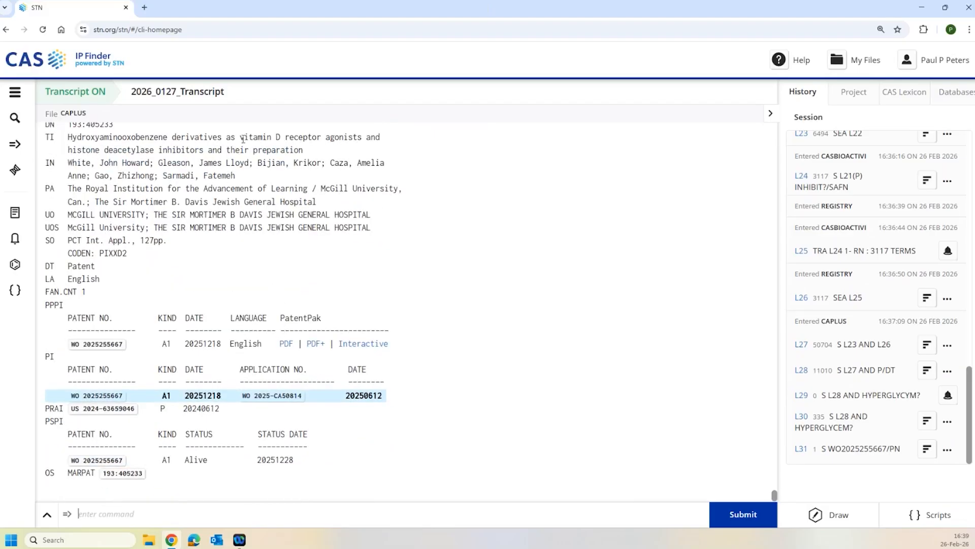
drag(240, 137, 362, 139)
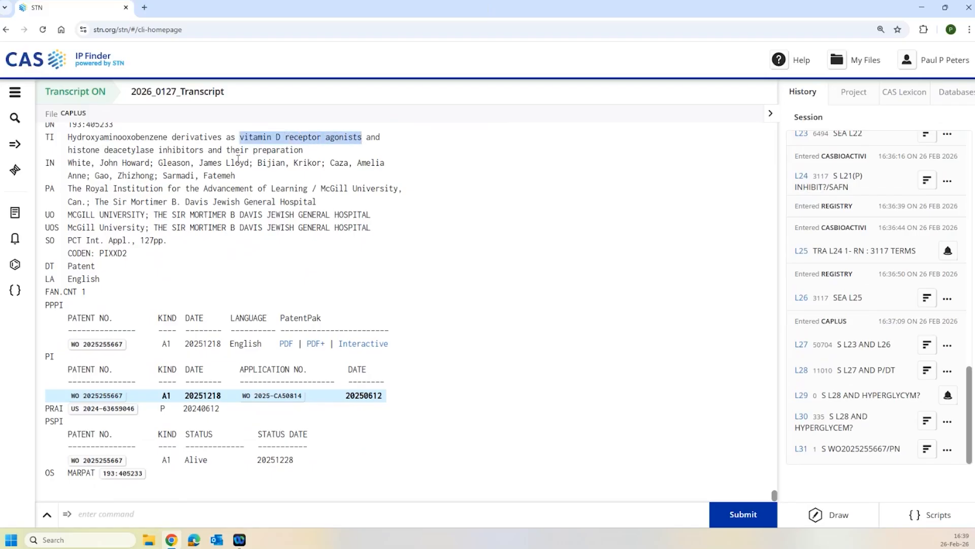
drag(66, 150, 206, 150)
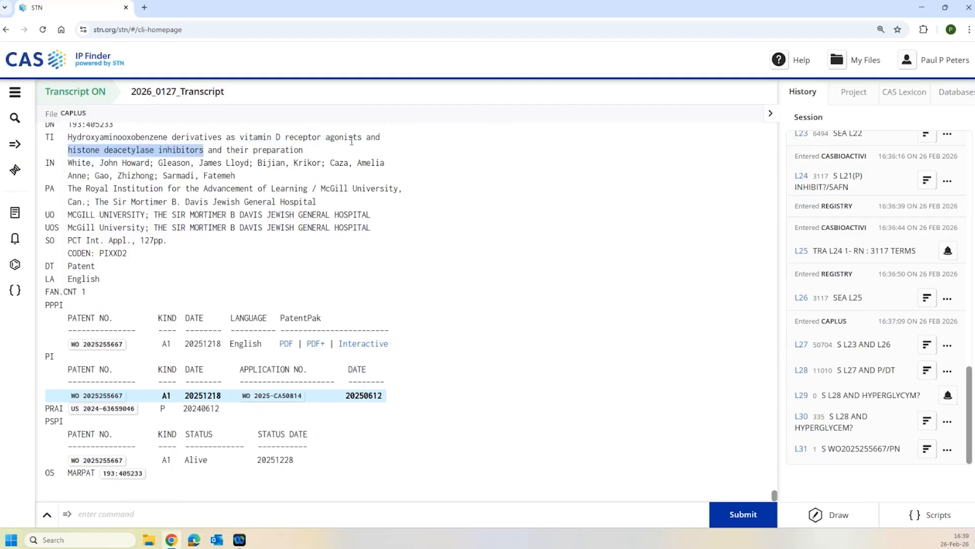
drag(239, 137, 318, 138)
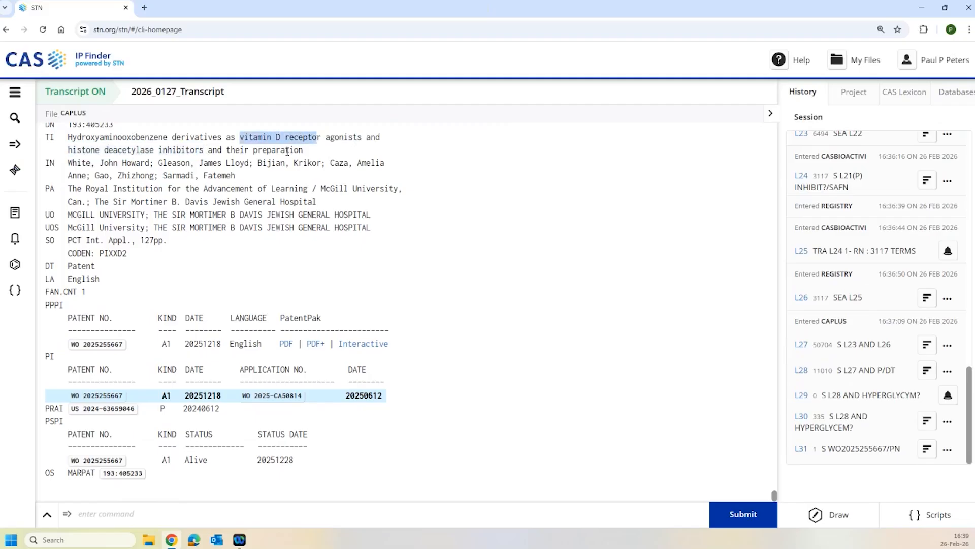
drag(154, 149, 68, 154)
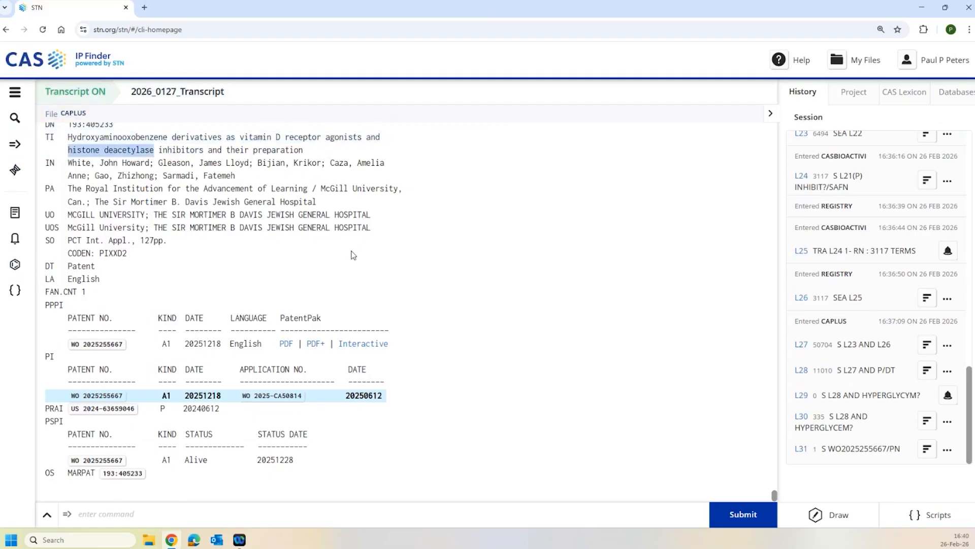
click(344, 512)
- In CASBIO, expand VITAMIN D RECEPTOR/STNM and mark term E41, VITAMIN D3 RECEPTOR
text(FILE CASBIO)
key(Return)
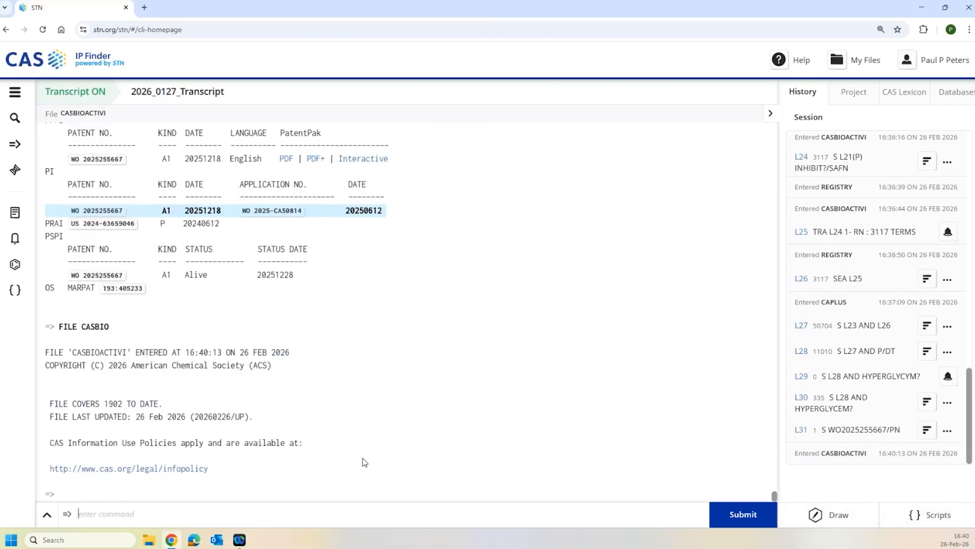
text(E VITAMIN D RECEPTOR/STNM)
key(Return)
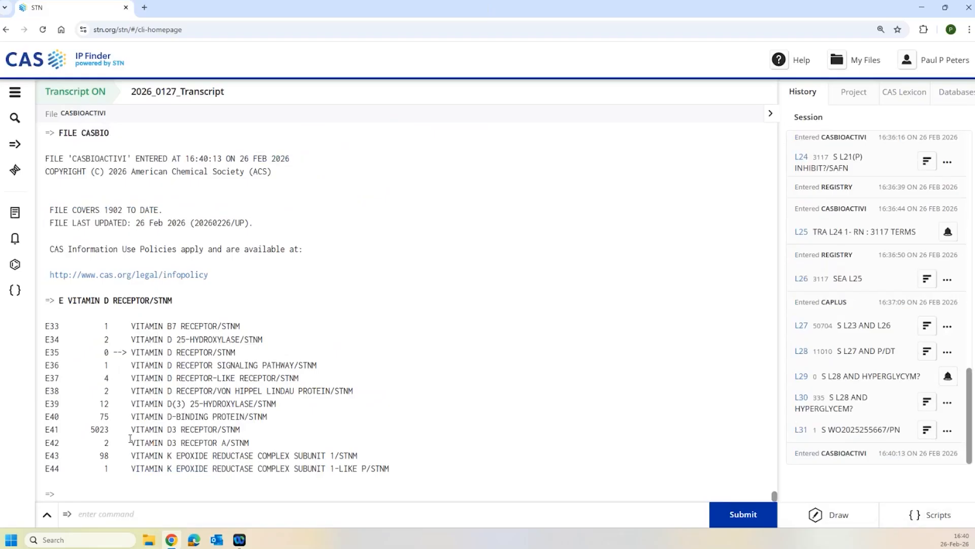
drag(127, 430, 244, 431)
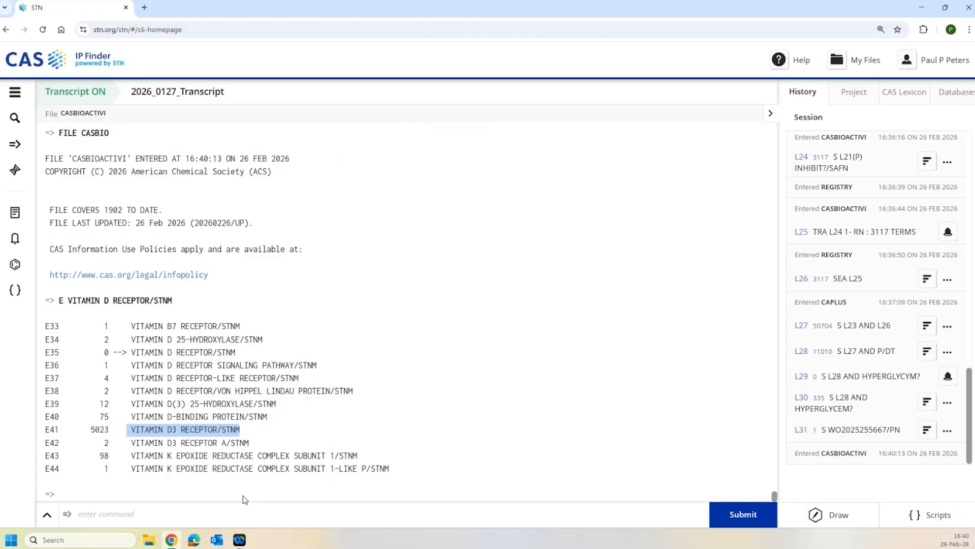
- Search S E41(P)AGONIST, creating L32 with 306 vitamin D3 receptor agonist answers
click(348, 514)
text(S E41)
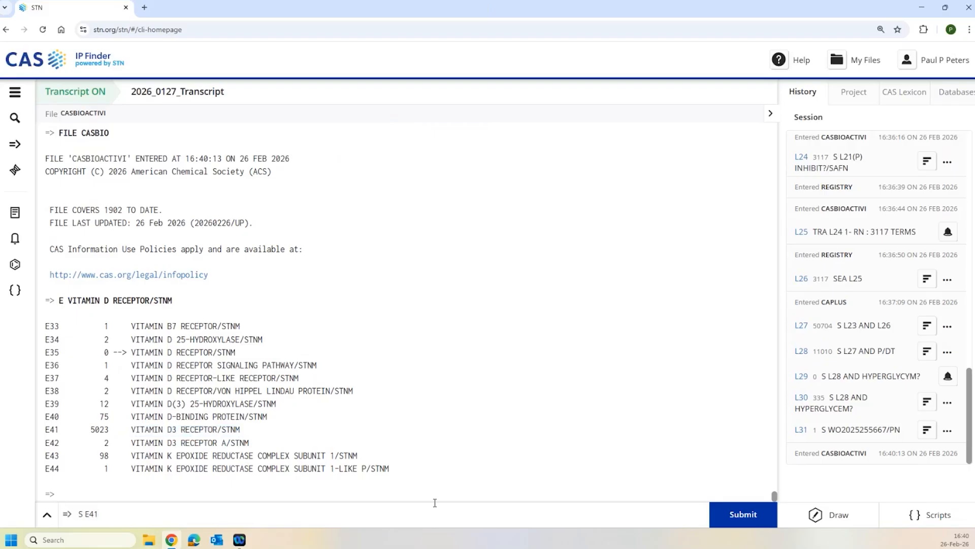
text(()
text(P)AGONIST)
key(Return)
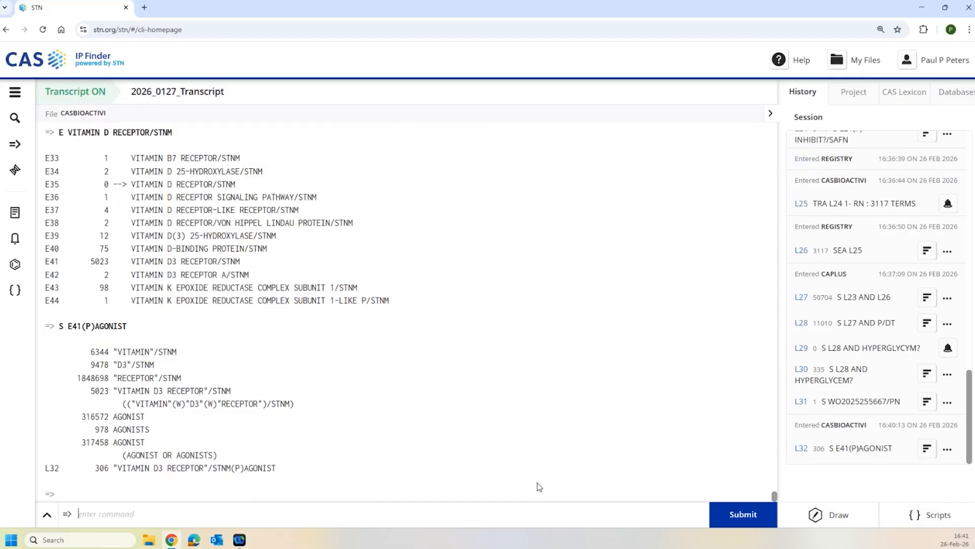
text(E HDAC/STNM)
- Expand HDAC/STNM and browse two pages of HDAC target-name terms
key(Return)
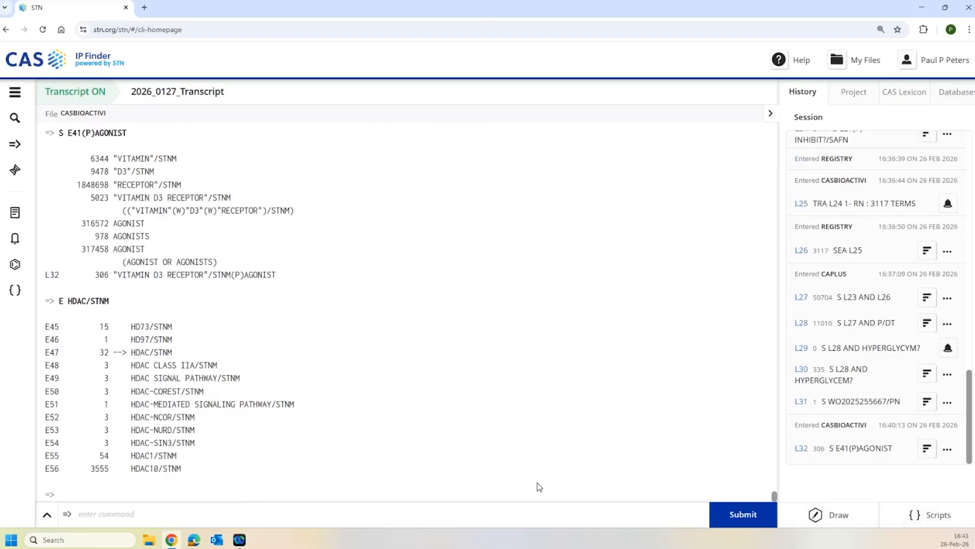
text(E)
key(Return)
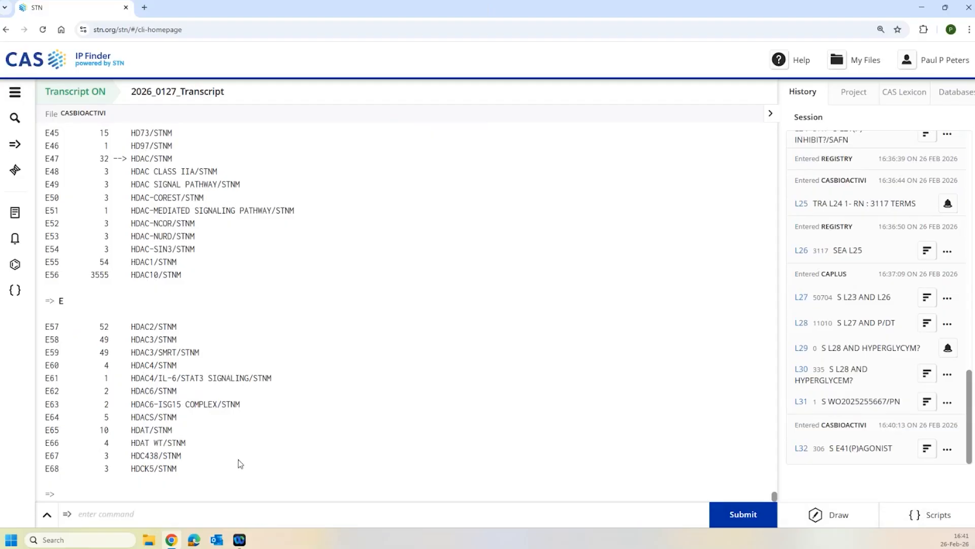
- Search HDAC?/STNM (L33, 3692) and HISTONE DEACETYLASE/STNM (L34, 53075)
text(S HDAC)
text(?STNM/)
key(Return)
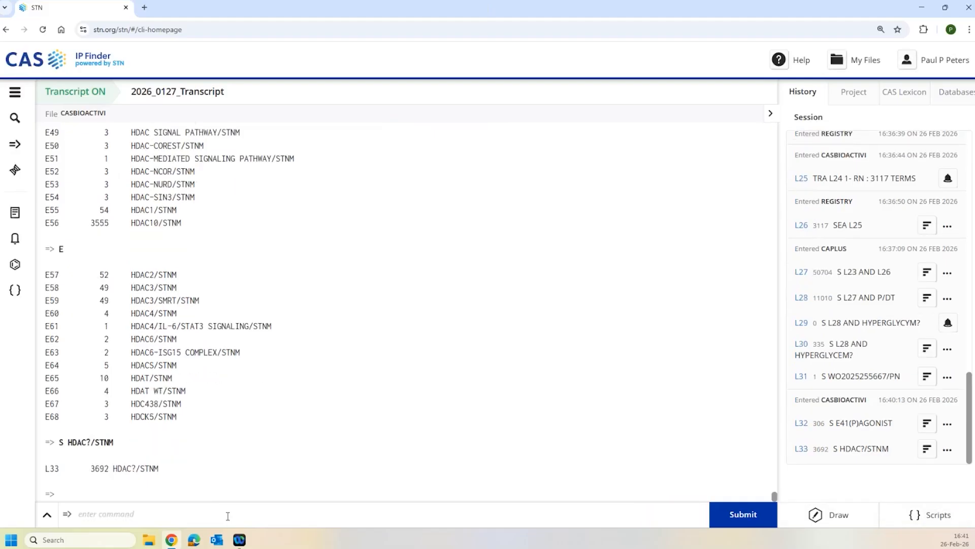
text(S HISTONE DEACETYLASE)
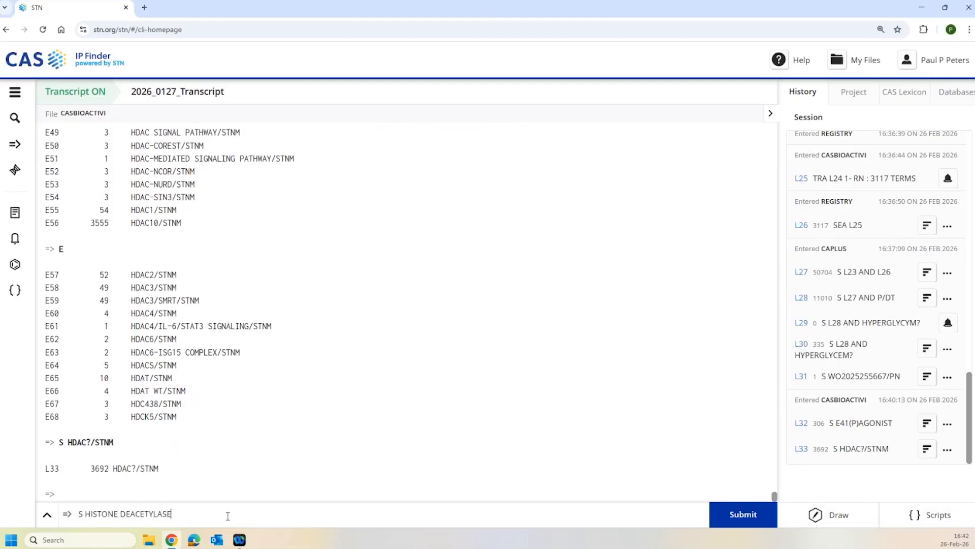
text(/STNM)
key(Return)
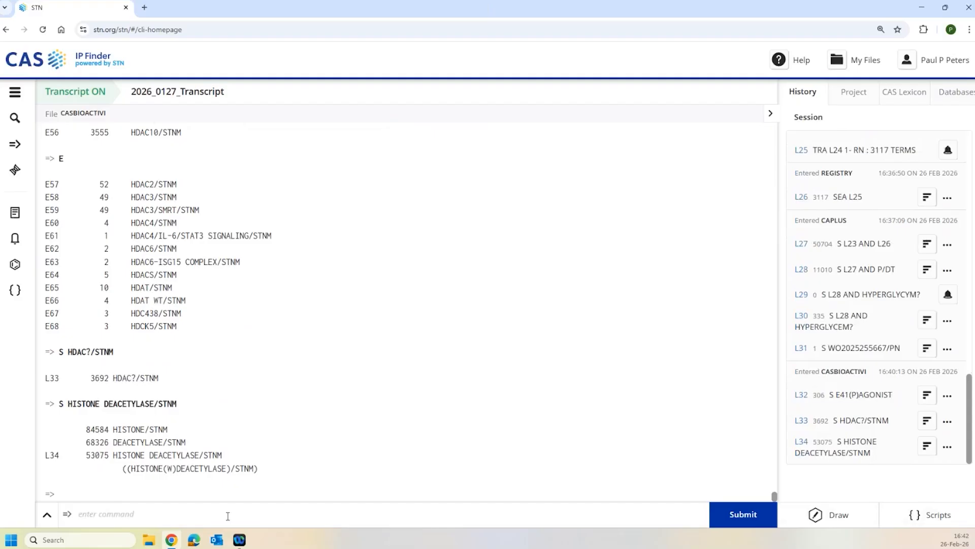
text(S L33 OR L23)
- Combine L33 OR L34 into L35, then limit it to inhibitors with (P)INHIBIT?/SAFN as L36
key(BackSpace)
key(BackSpace)
text(2)
key(BackSpace)
text(34)
key(Return)
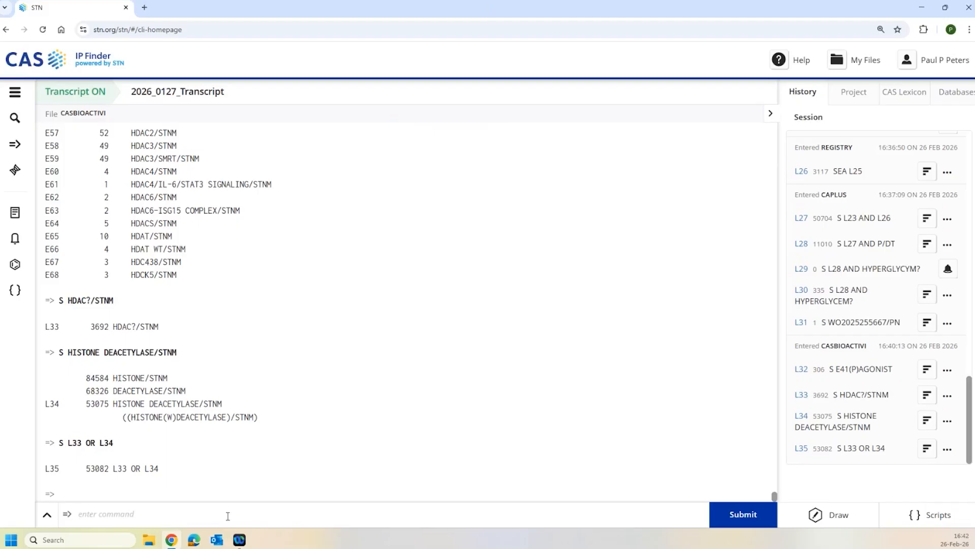
text(S L35(P)INHIBIT?/SAFN)
key(Return)
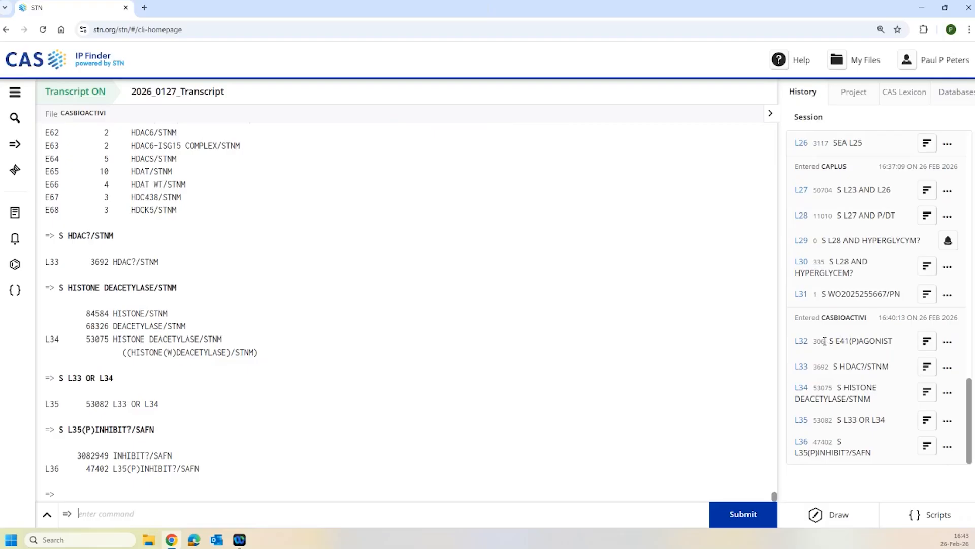
- Intersect L32 with L36 to get L37 (3 answers) and display the first hit
text(S L32 AND L36)
key(Return)
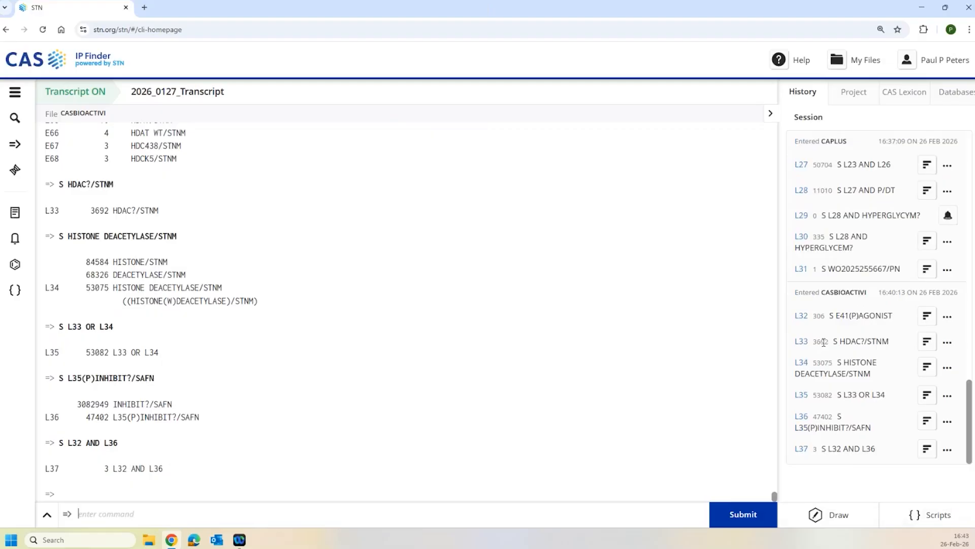
text(D HIT)
key(Return)
- Display the hits for L37 answers 2 and 3
key(Up)
text(2)
key(Return)
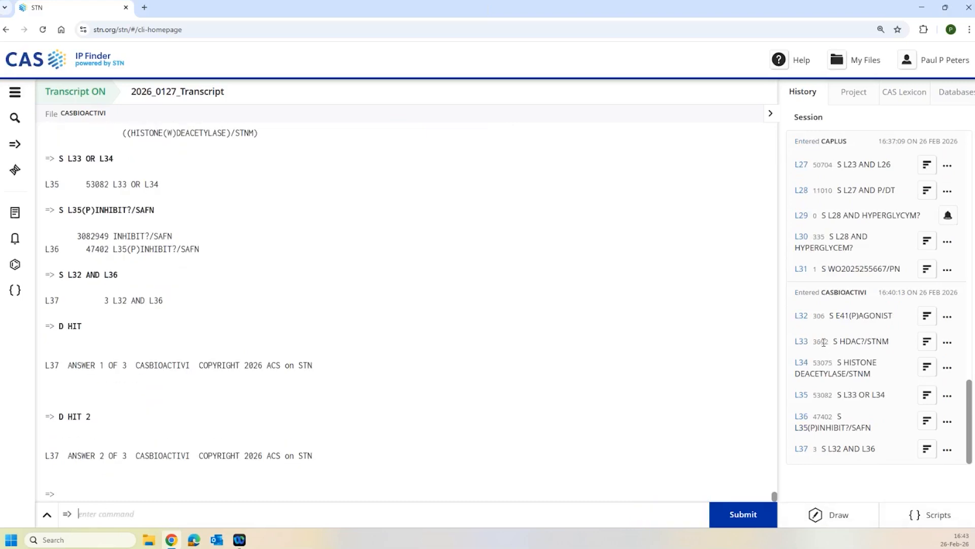
key(Up)
text(3)
key(BackSpace)
key(BackSpace)
text(3)
key(Return)
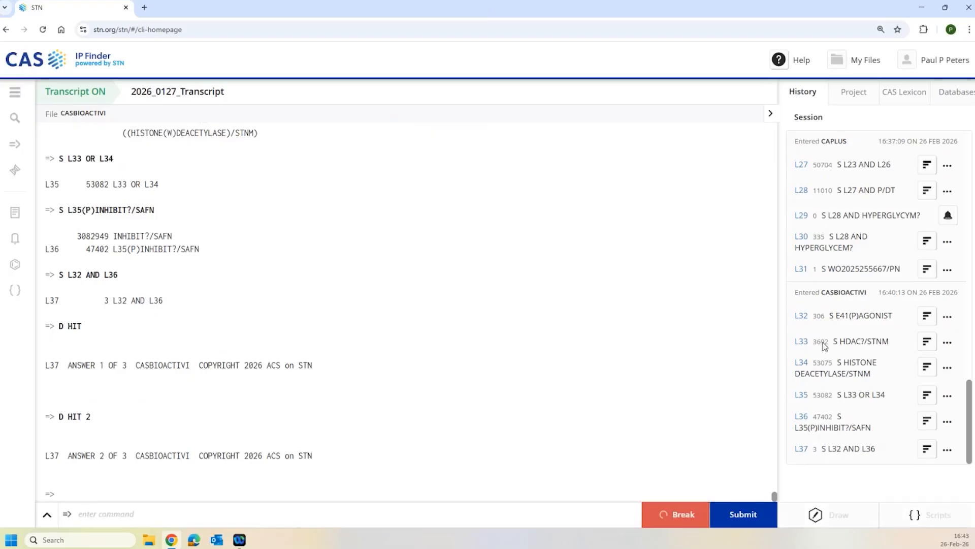
- Show SAR assay counts (1832, 6774, 42693) for answers 1-3 with D SCNT 1-3
text(D)
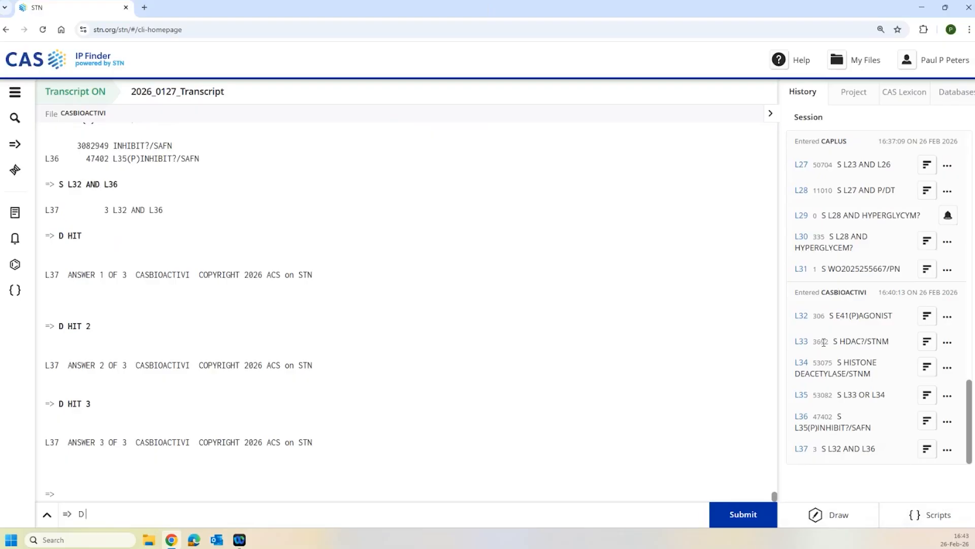
text(SCNT 1-3)
key(Return)
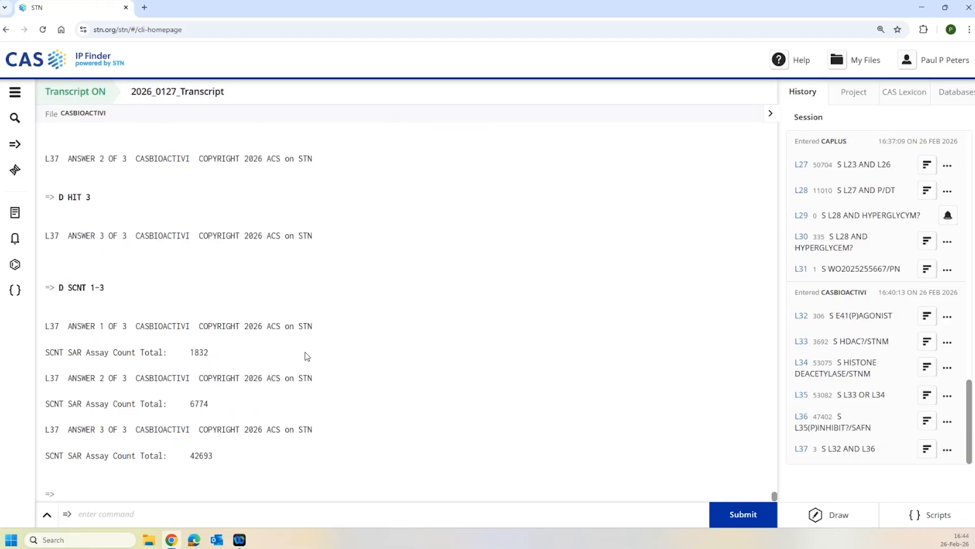
text(D RN CN 1-3)
- List registry numbers and CA index names for L37 answers 1-3 via D RN CN 1-3
key(Return)
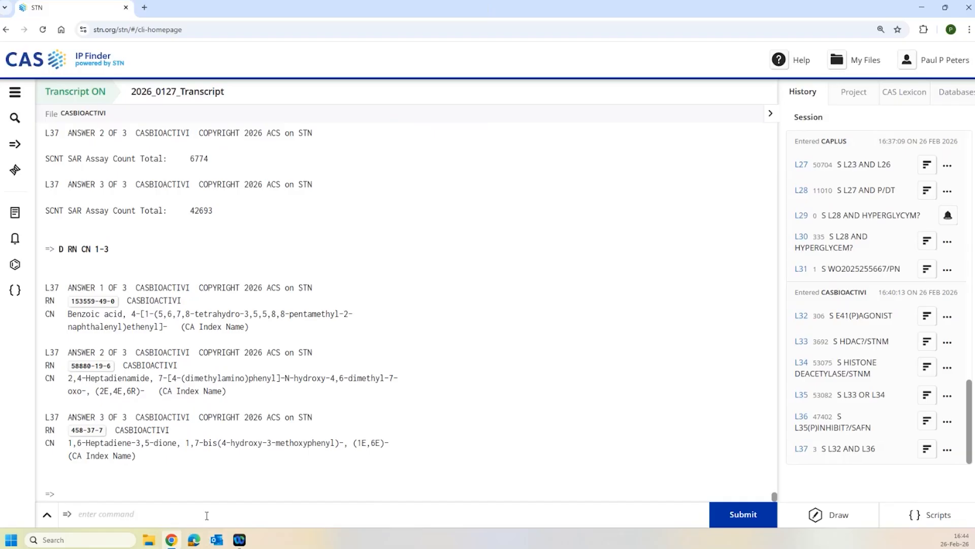
text(S ASPERGILLUS BRASILLIENSIS)
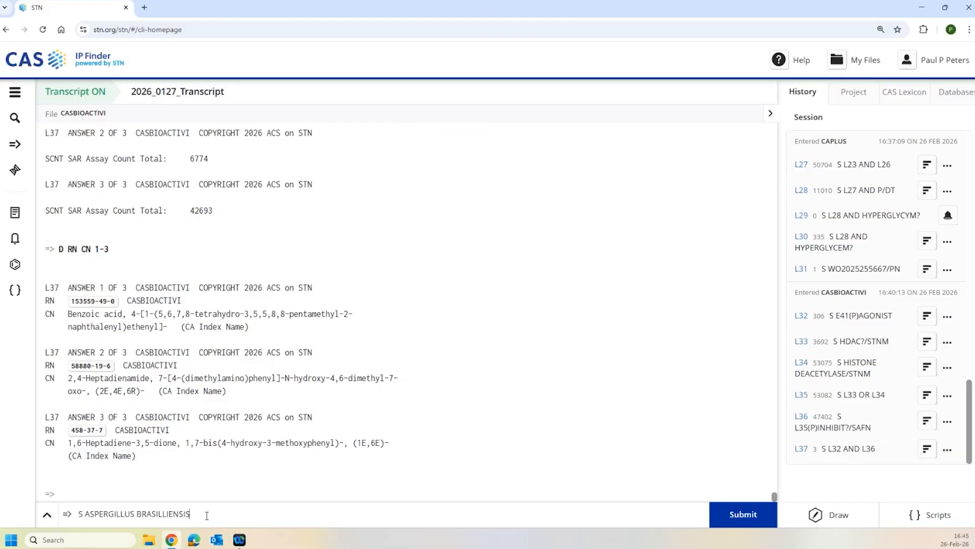
- Search Aspergillus brasiliensis, fixing the extra-L typo for L39 (564 answers), and show the first hit
key(Return)
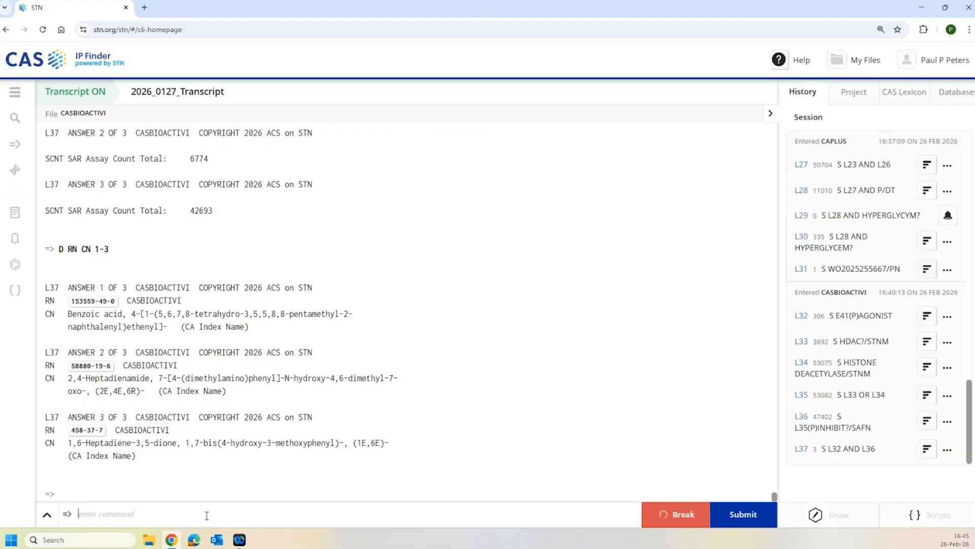
key(Up)
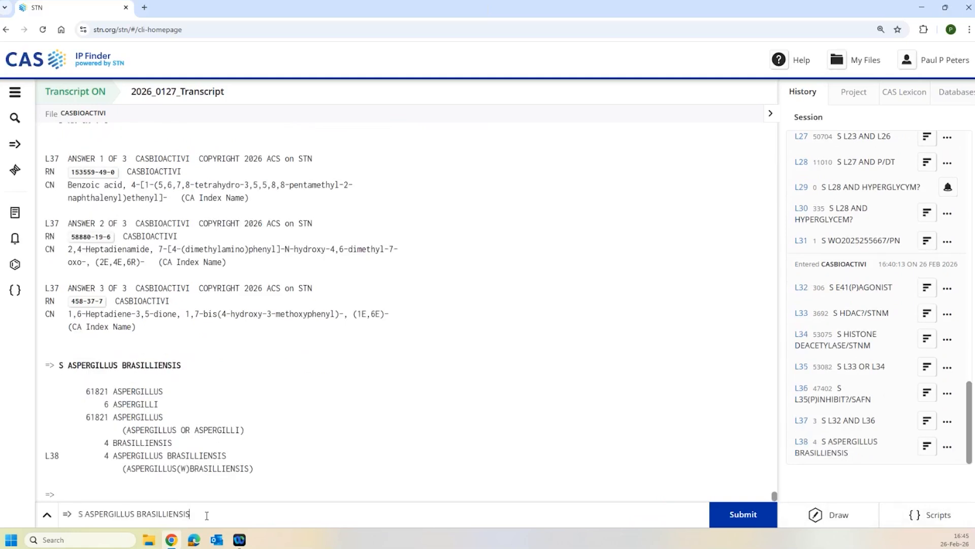
key(Left)
key(Left)
key(BackSpace)
key(Return)
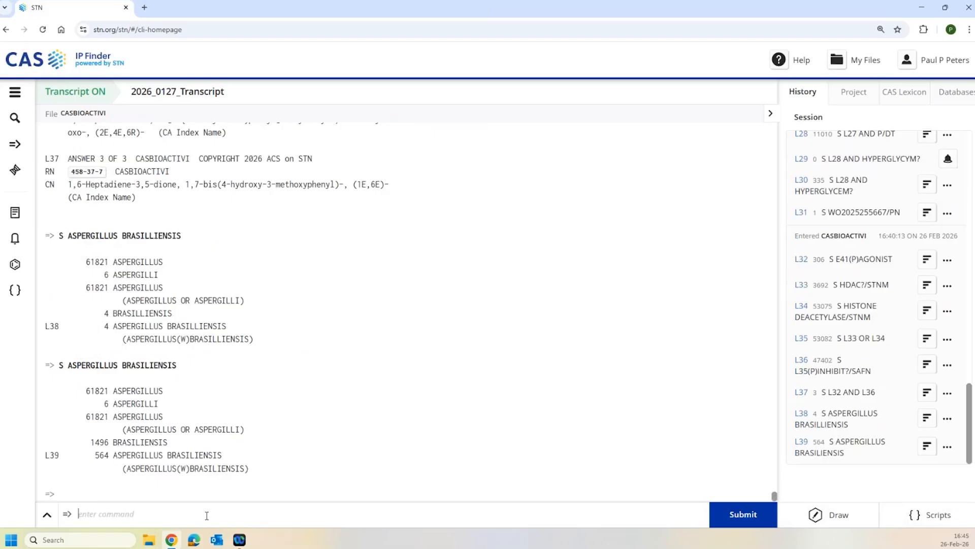
text(D HIT)
key(Return)
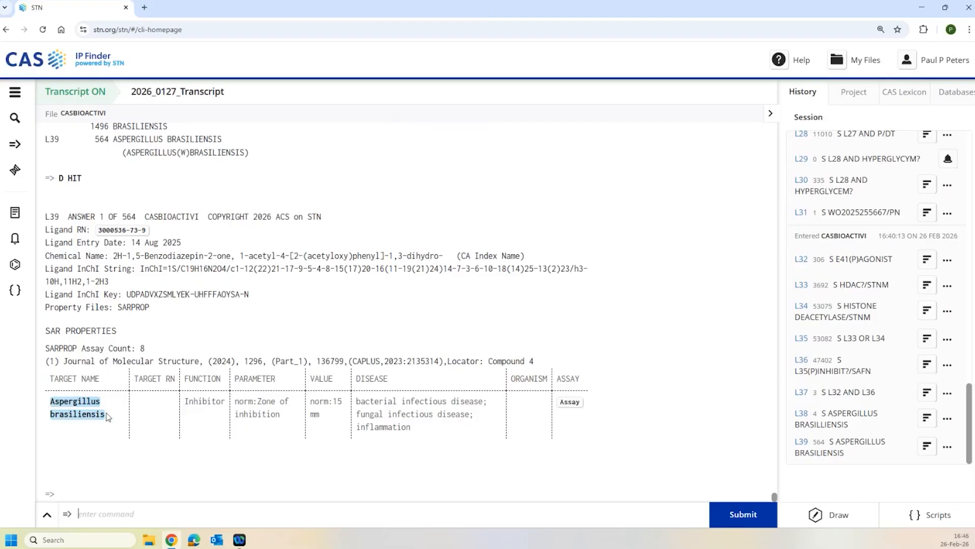
text(ANA L39 SPAM)
key(BackSpace)
key(BackSpace)
key(BackSpace)
key(BackSpace)
key(BackSpace)
key(BackSpace)
key(BackSpace)
key(BackSpace)
key(BackSpace)
key(BackSpace)
key(BackSpace)
key(BackSpace)
text(S)
text(L39(p0)
key(BackSpace)
text()SPAM/FA)
- Restrict L39 to SPAM/FA as L40 (564 answers) and run ANA L40 HIT SPAM
key(Return)
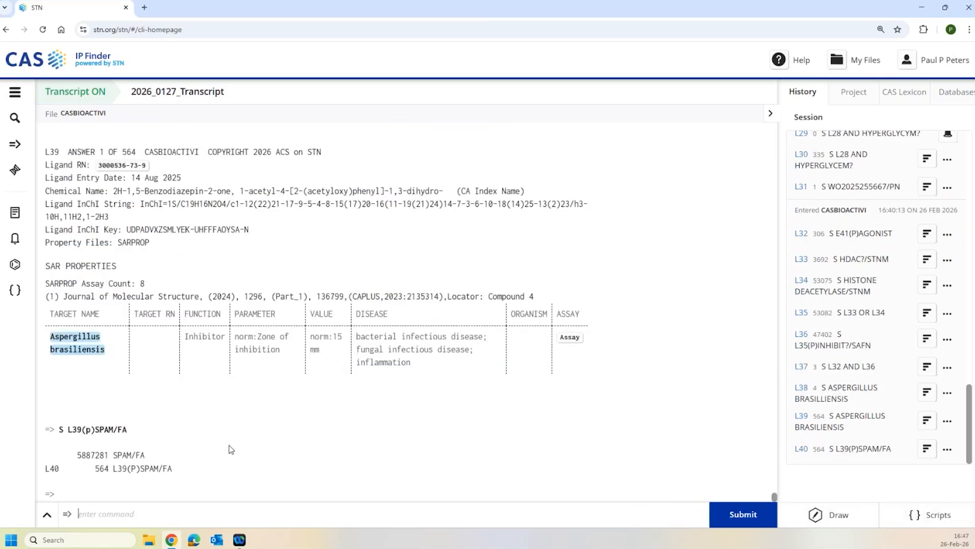
text(ANA L40 HITSPAM)
key(BackSpace)
key(BackSpace)
key(BackSpace)
key(BackSpace)
text(SPAM)
key(Return)
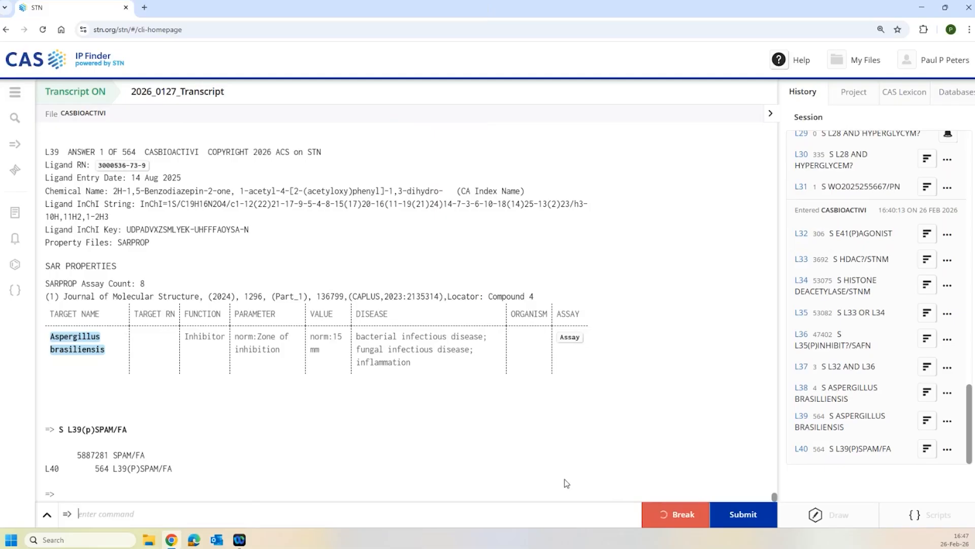
- Break off the L40 SPAM analysis at about 76%, keeping L41 with 696 terms
click(693, 523)
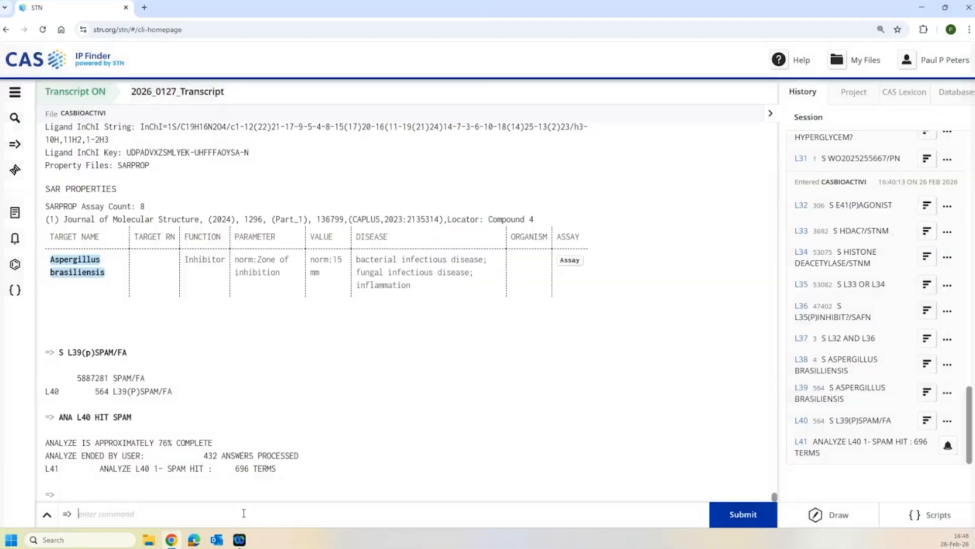
- Display L41 and expand its full table of top SPAM terms, headed by NORM:MIC
text(D)
key(Return)
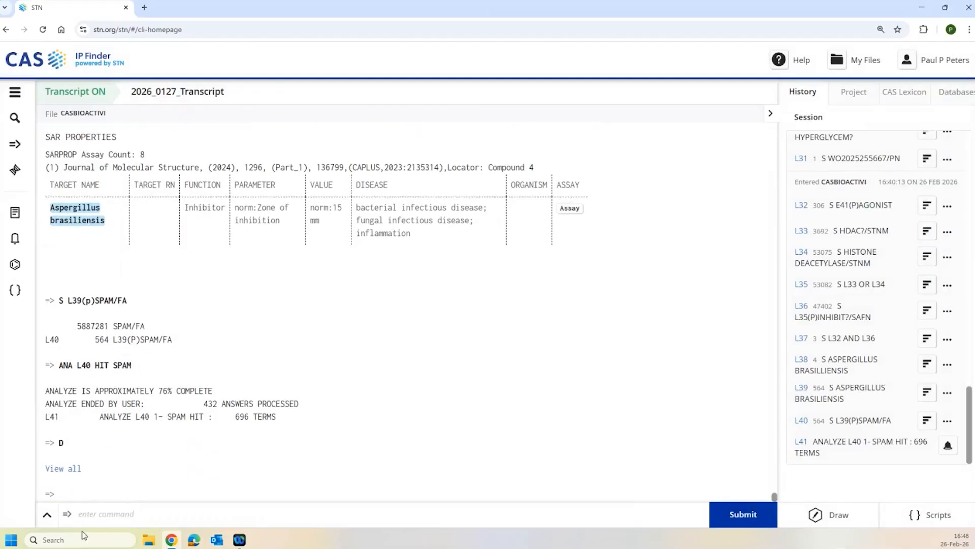
click(64, 468)
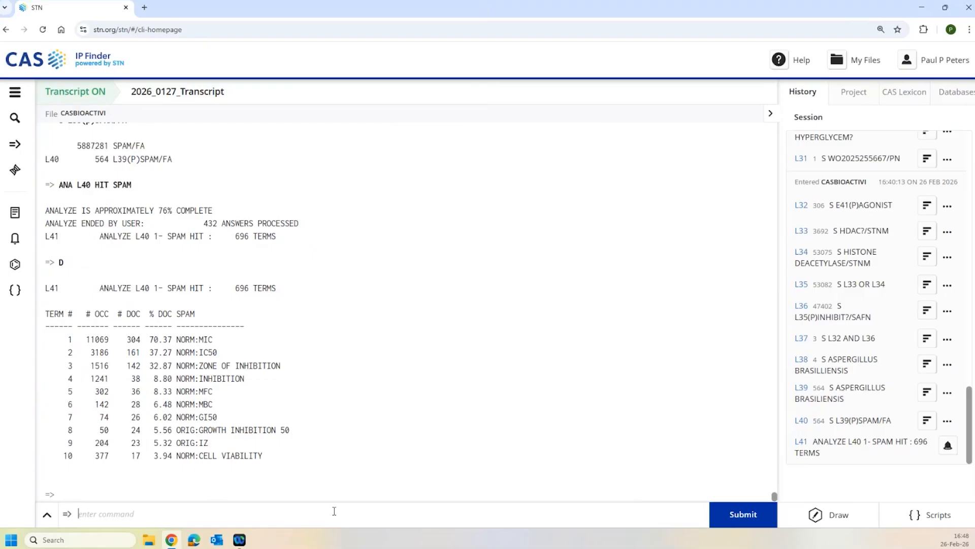
- Switch to REGISTRY with FILE REG and draft the IMMUNOGLOBULIN(XW)ANTI search
text(FILE REG)
key(Return)
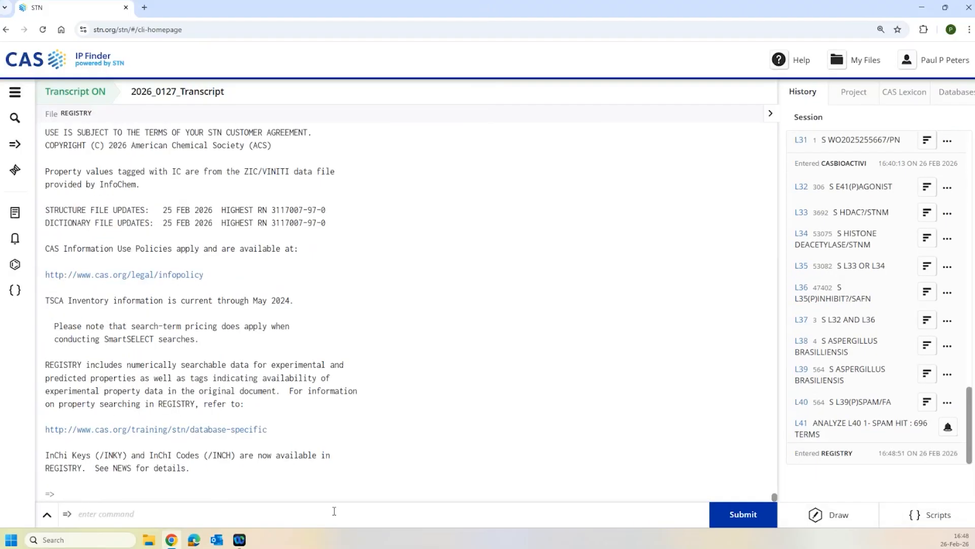
text(S IMMUNOGLOBULIN(XW)ANT)
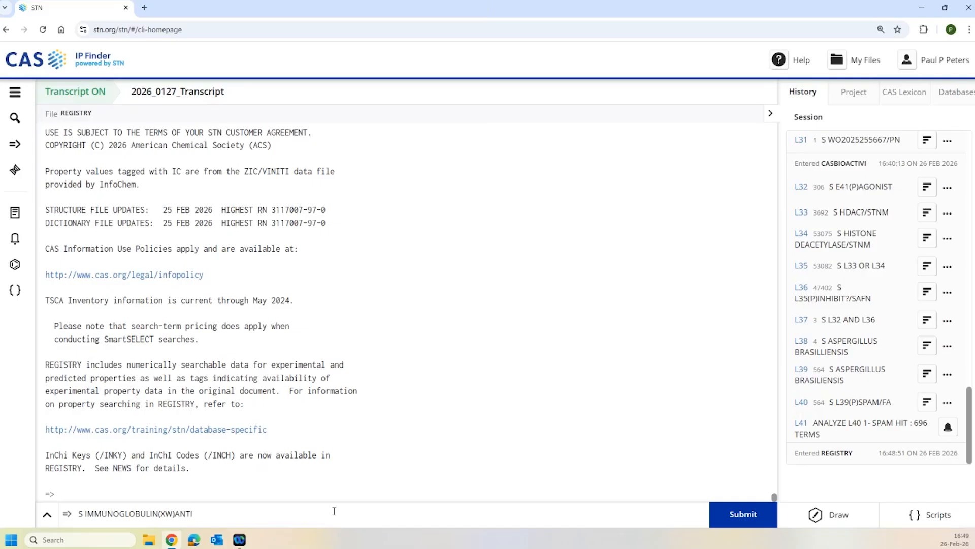
- Run IMMUNOGLOBULIN(XW)ANTI for L42 (245899 answers) and draft the ?AMAB–?YMAB suffix search
key(Return)
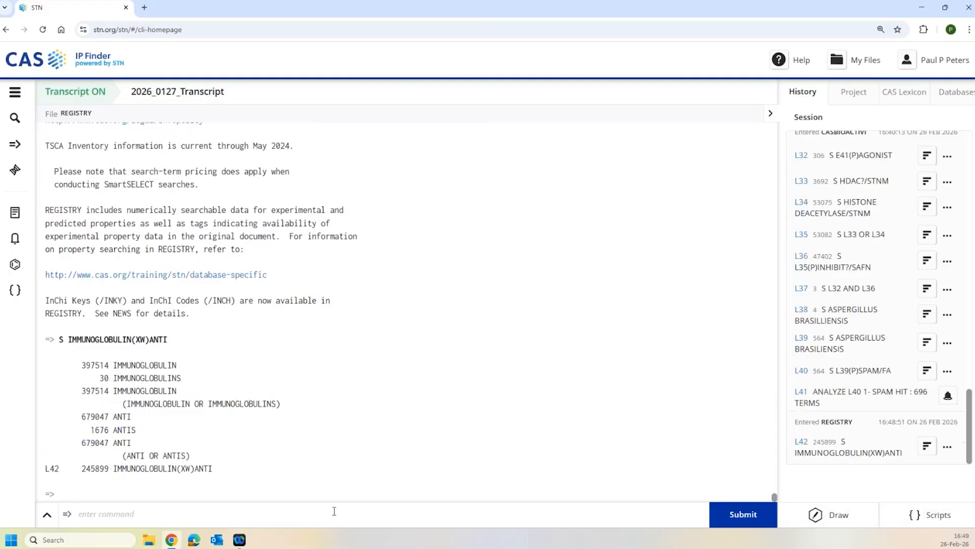
text(S (?)
text(AMAB OR ?EMAB OR ?IMAB)
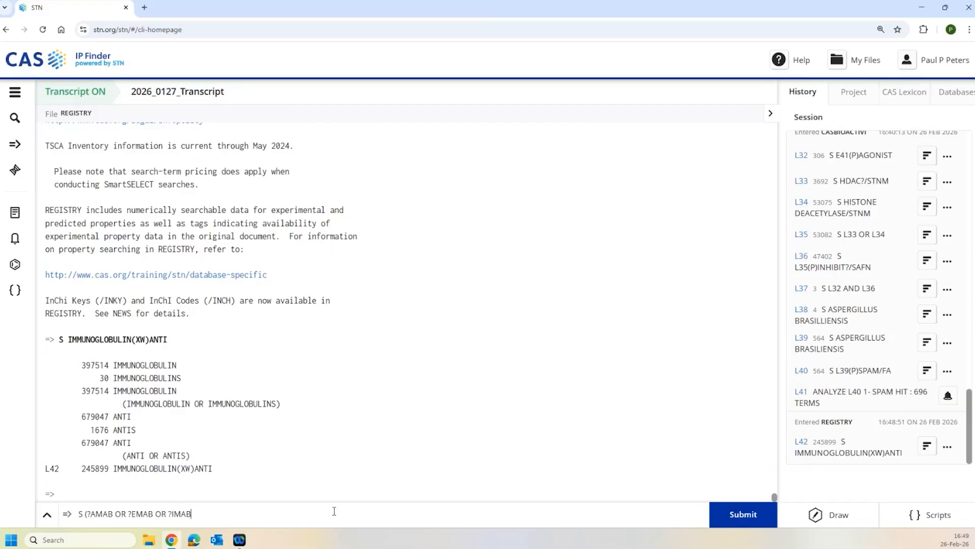
text( OR ?OMAB OR ?UMAB OR ?YMAB))
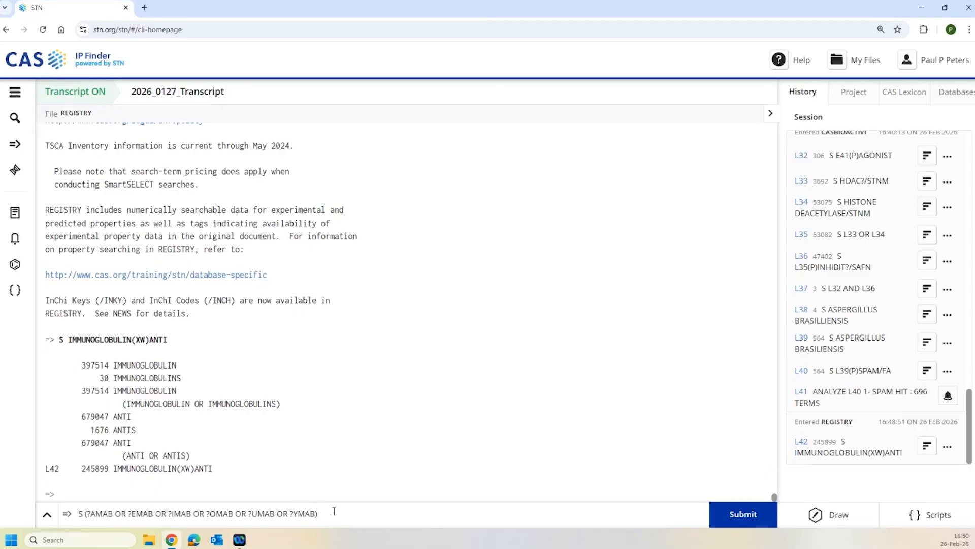
text(/CN9)
- Run the ?AMAB–?YMAB common-name suffix search, giving 6511 antibody substances in L43
key(Return)
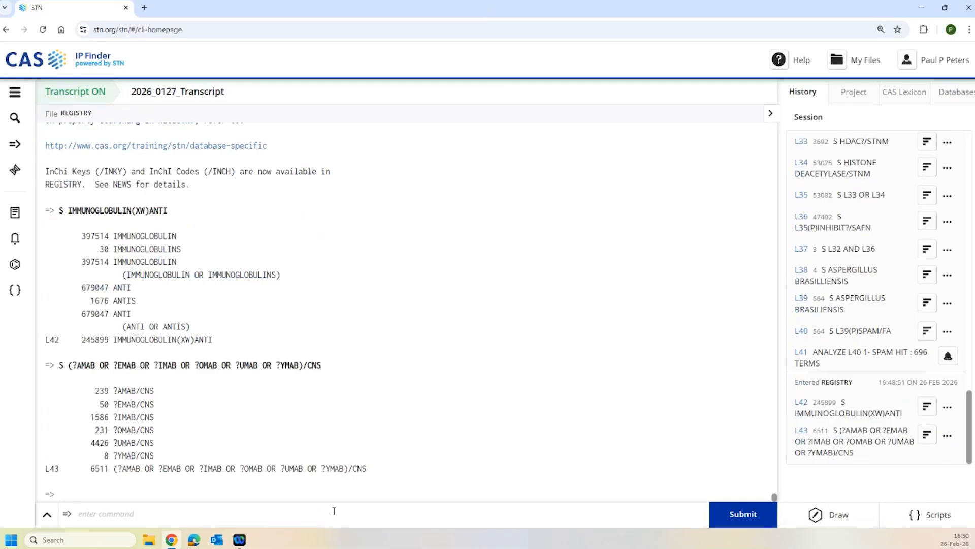
text(S ANTIBODY/ENTE)
- Search ANTIBODY/ENTE for 55522 answers (L44) and review their identification records, noting CT 107
key(Return)
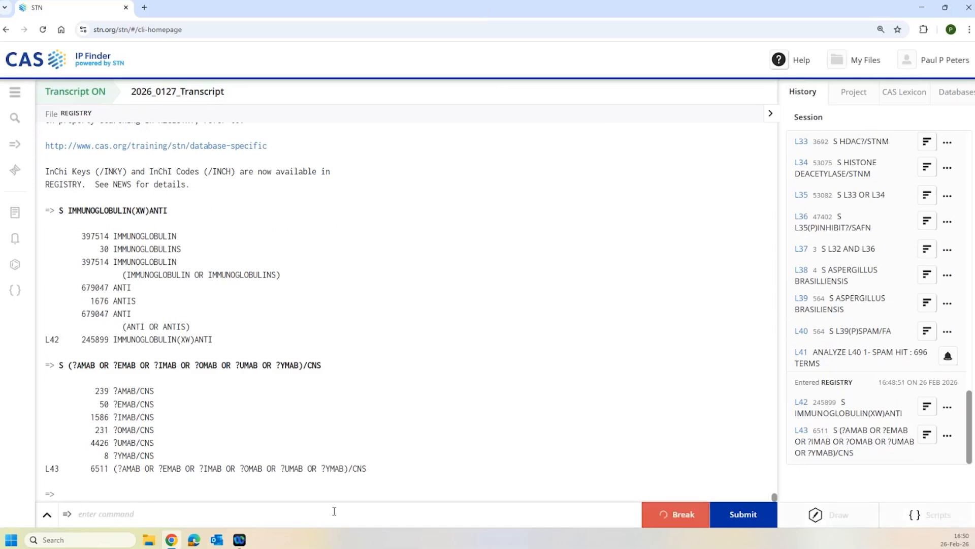
text(D)
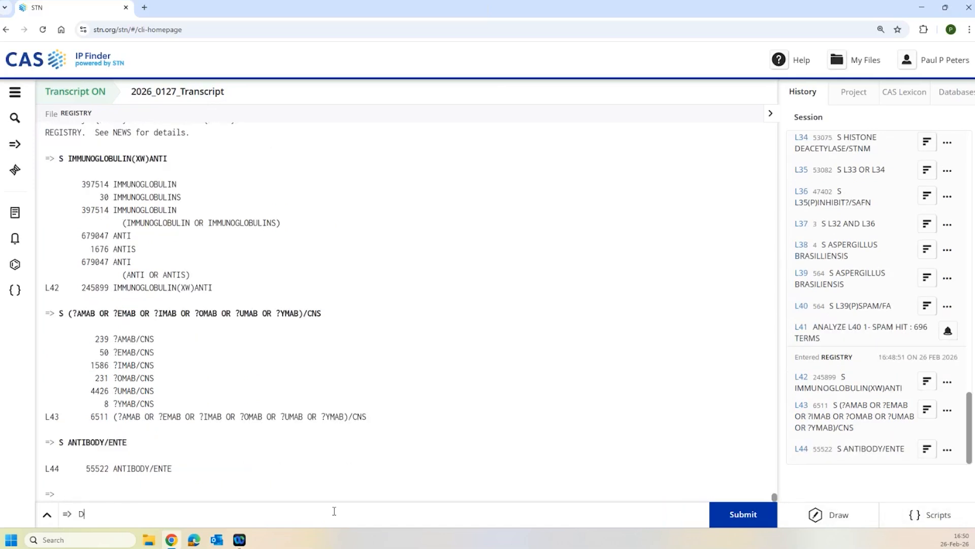
text( IDE)
text( 1-5)
key(Return)
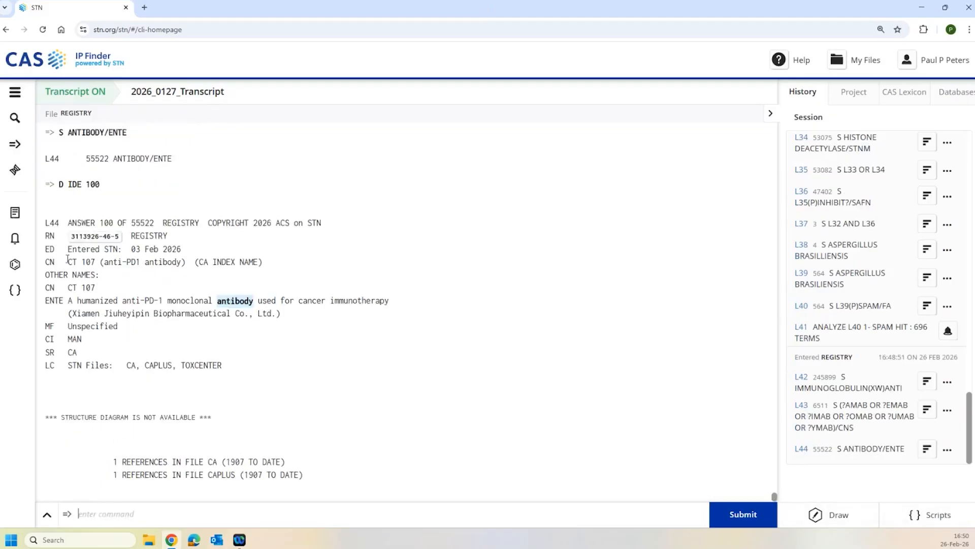
drag(67, 261, 105, 262)
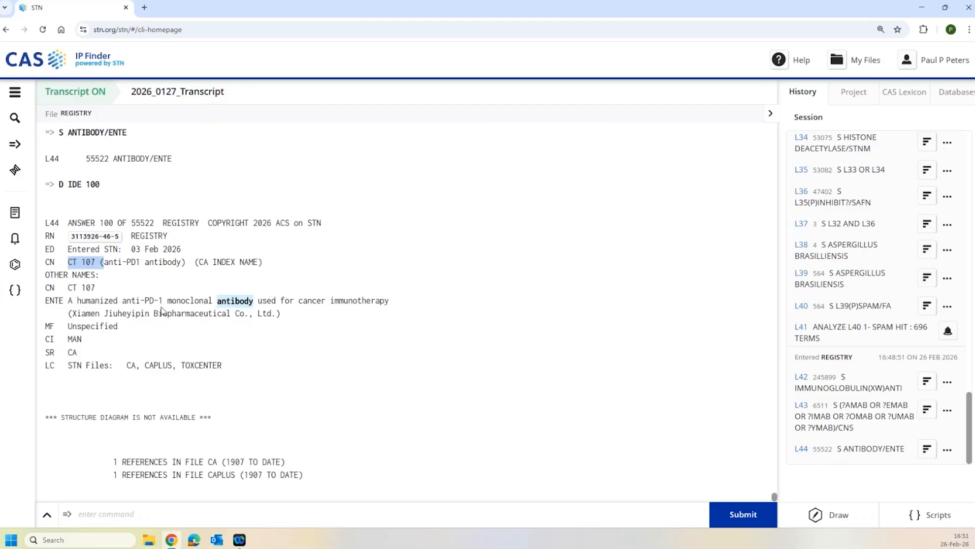
click(161, 514)
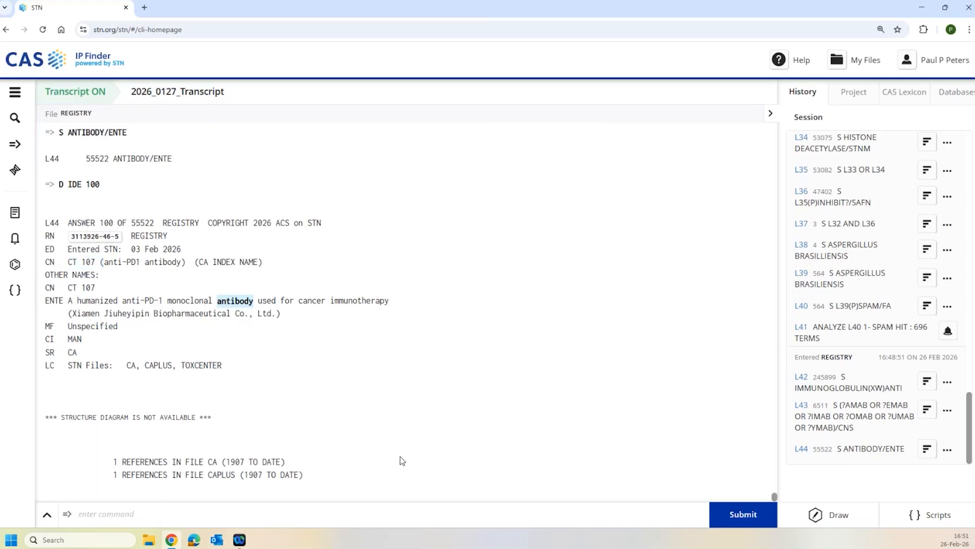
text(S L42-L44)
- Merge L42–L44 into L45, keep 5193 CASBIO?/LC answers as L46, then enter CASBIOACTIVI
key(Return)
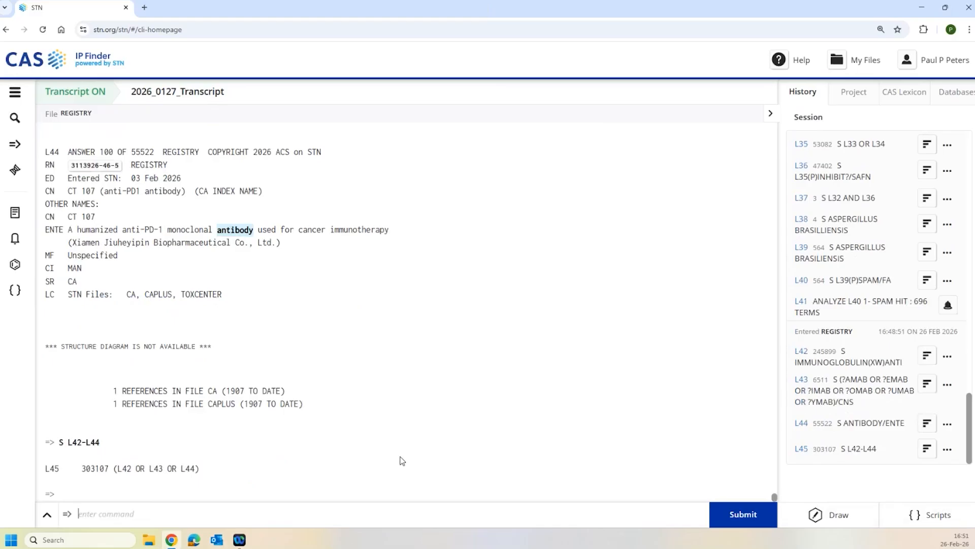
text(S L45)
text(AND CASBIO?/LC)
key(Return)
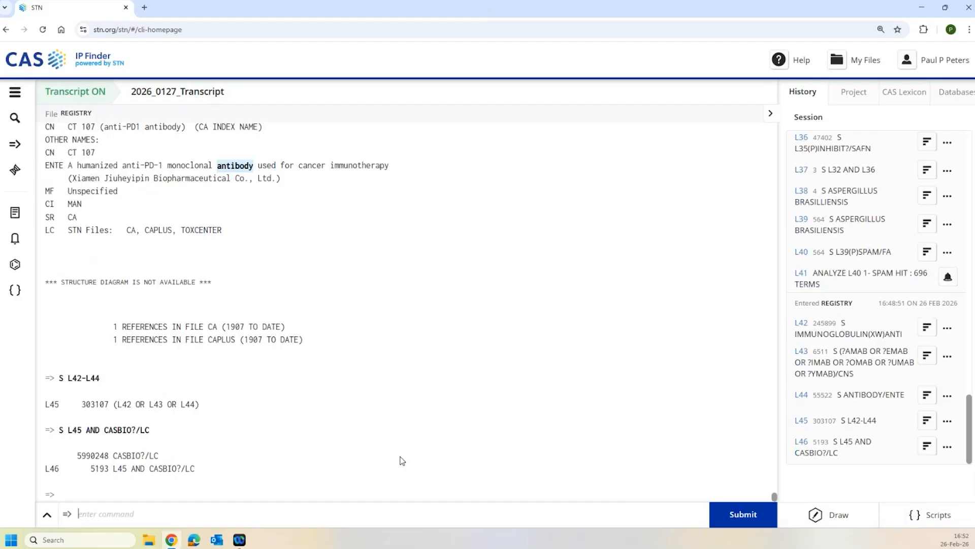
text(FILE CASBIO)
key(Return)
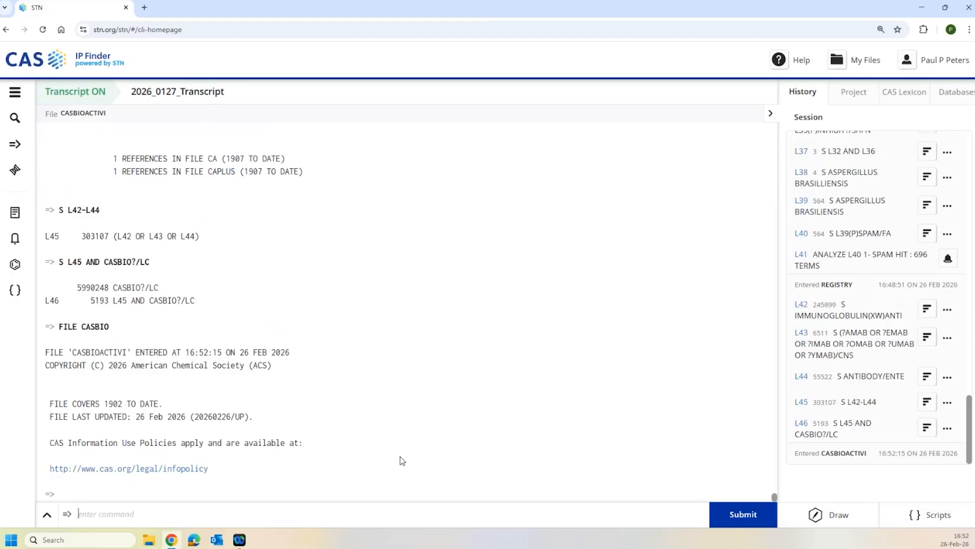
- Transfer L46's 5193 registry numbers into CASBIOACTIVI with TRA RN L46, producing L48
text(TRA RN L46)
key(Return)
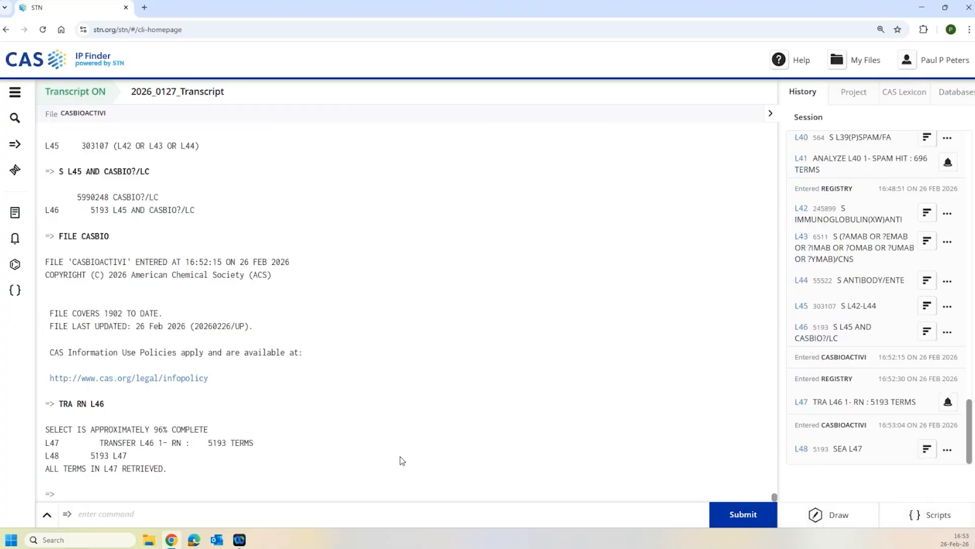
text(D SCNT 1-5)
- Review SAR assay counts for L48 answers 1–5 and SAR properties for answers 1–3
key(Return)
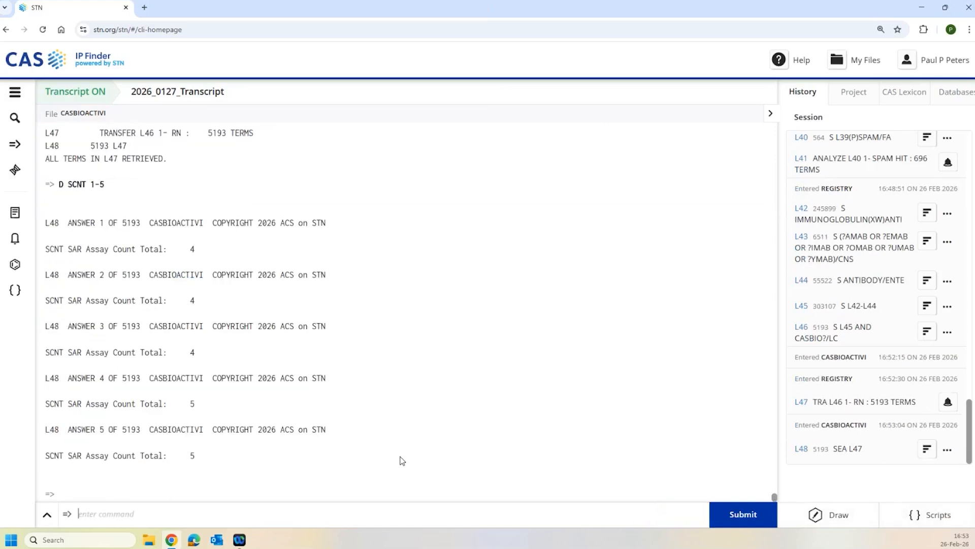
text(D SARPROP 1-3)
key(Return)
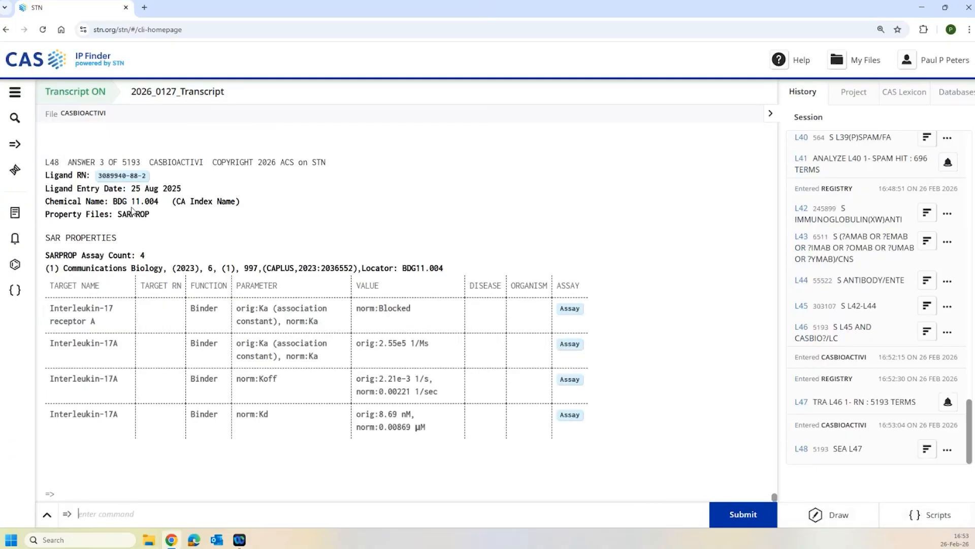
drag(114, 203, 163, 204)
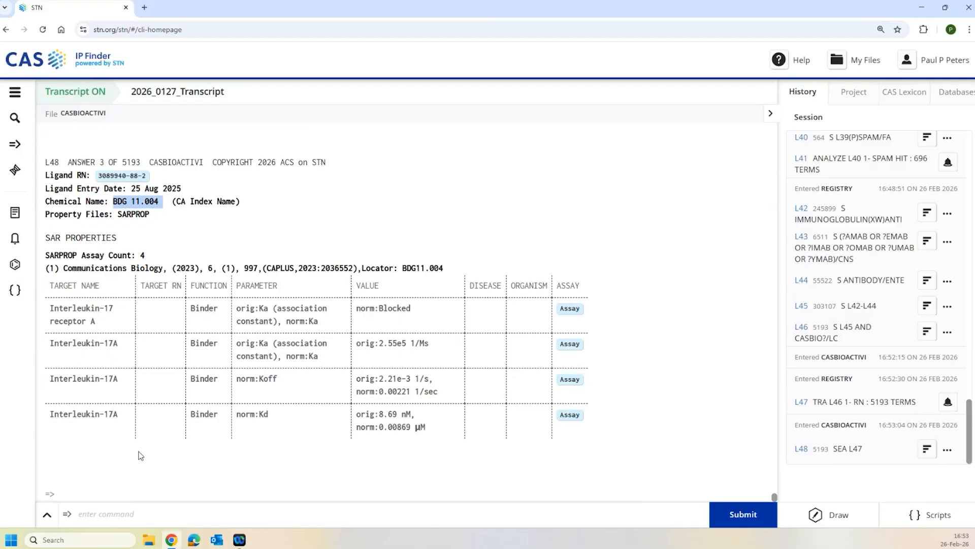
- Limit L48 to CD3 targets with S L48 AND CD3/STNM, giving 467 answers in L49
click(203, 511)
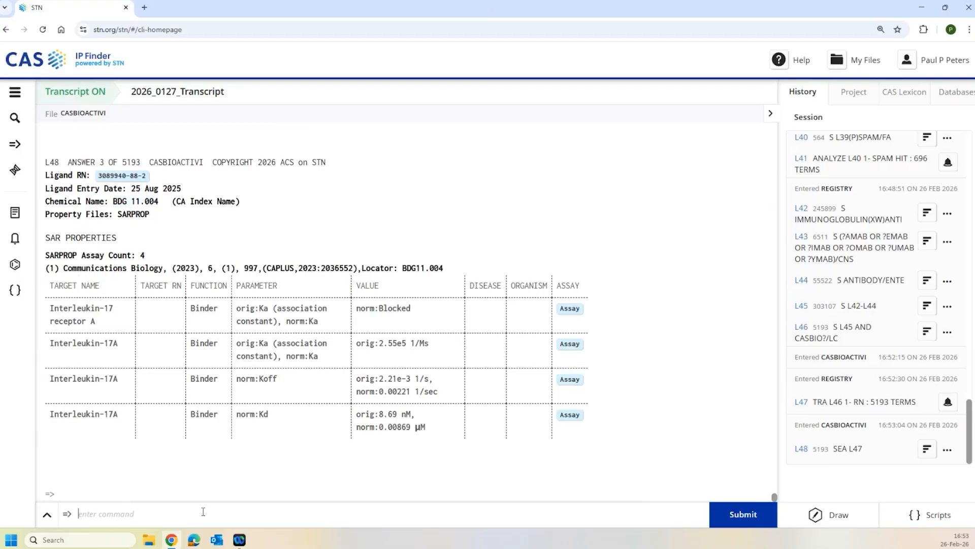
text(S L48 AND CD3/STNM)
key(Return)
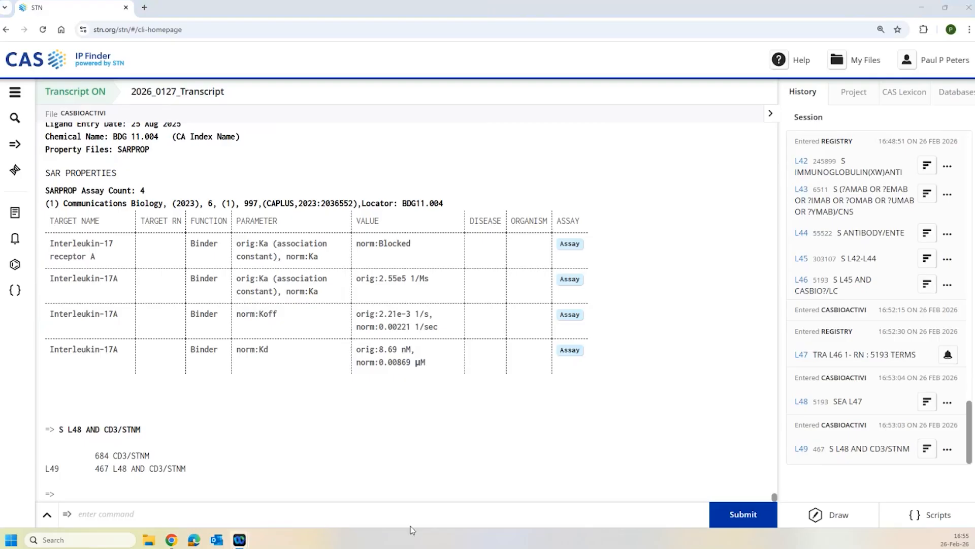
- Put the cursor in the command line ready for the next STN command
click(103, 503)
- Back in REGISTRY, search L42 for ANTI/CNS(XW)ANTI/CNS (8552 answers, L50) and display identification
text(FILE REG)
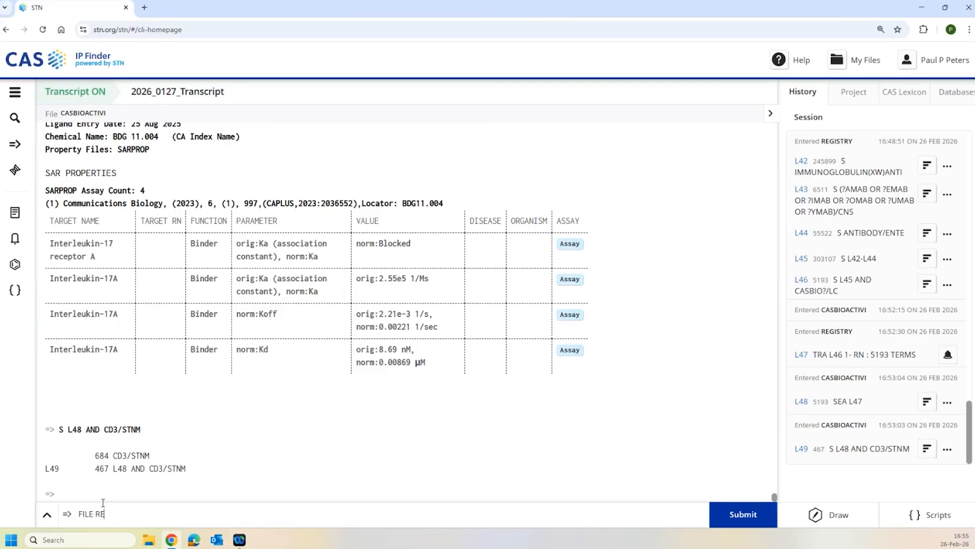
key(Return)
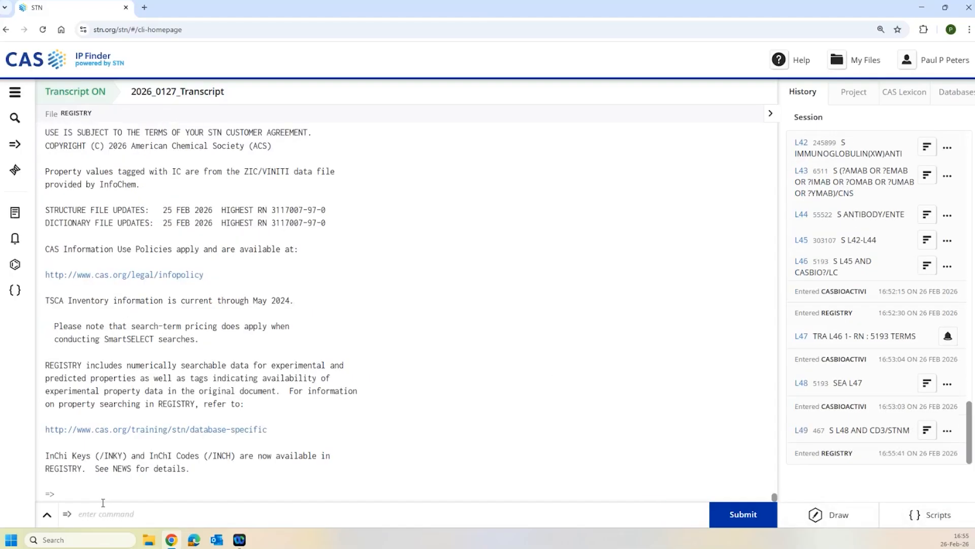
text(S)
scroll(883, 176, up, 3)
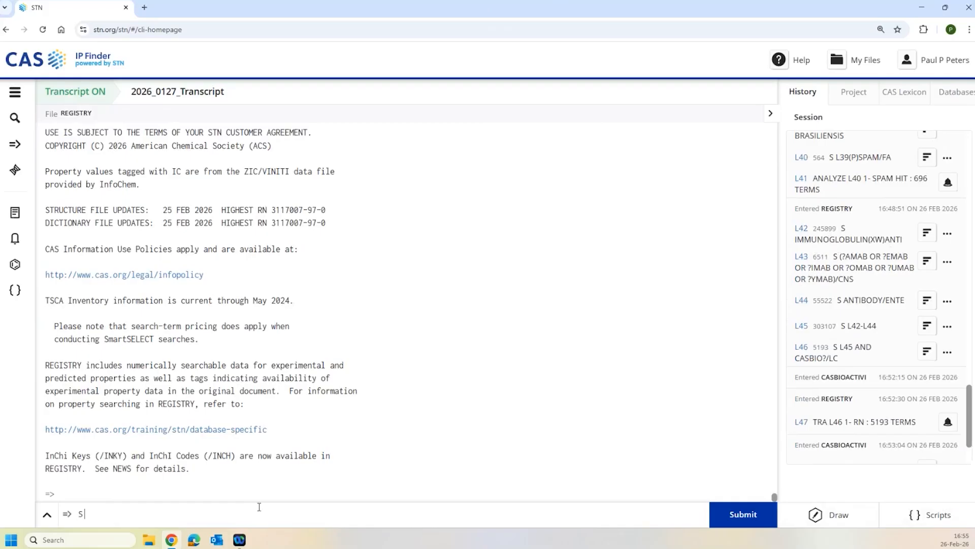
text(L42)
text(2)
text( AND ()
text(ANTI/CNS)
text(()
text(XW)
text())
text(ANTI)
text(/CNS)
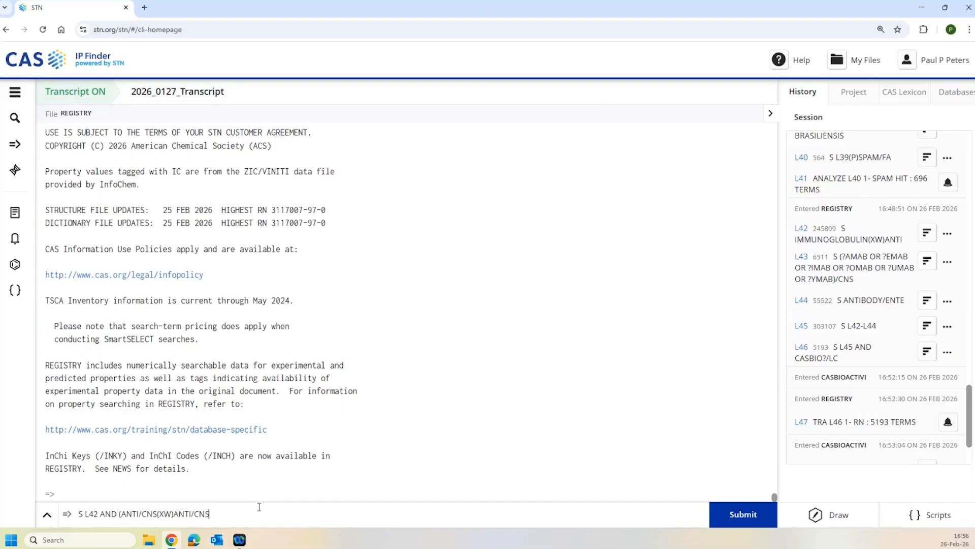
text())
key(Return)
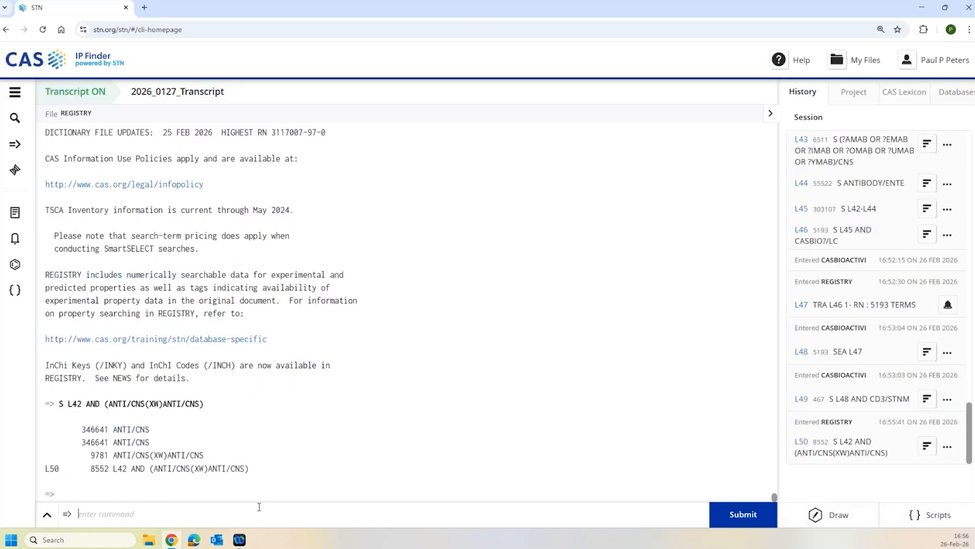
text(D IDE)
key(Return)
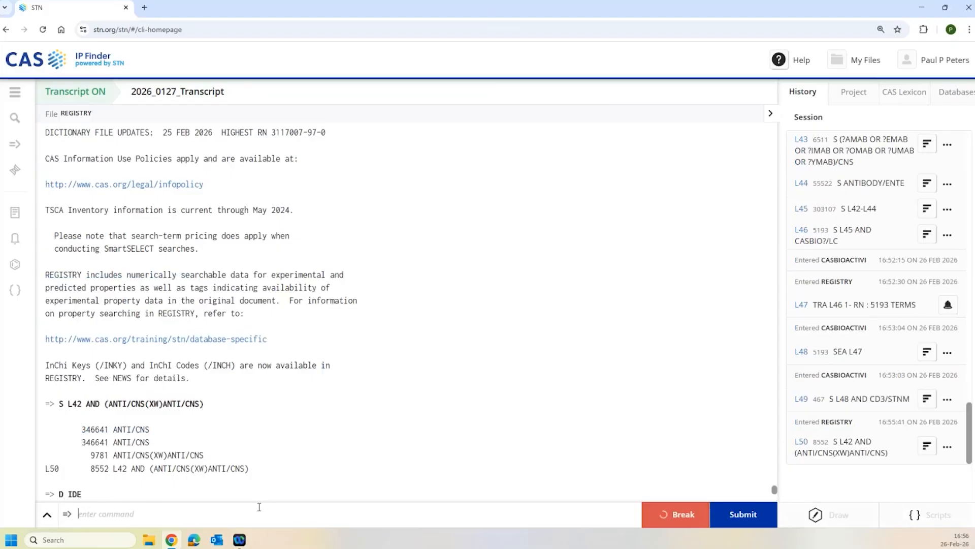
- Scroll to L50 answer 1's identification record and highlight 'anti-' in its index name
scroll(206, 184, up, 3)
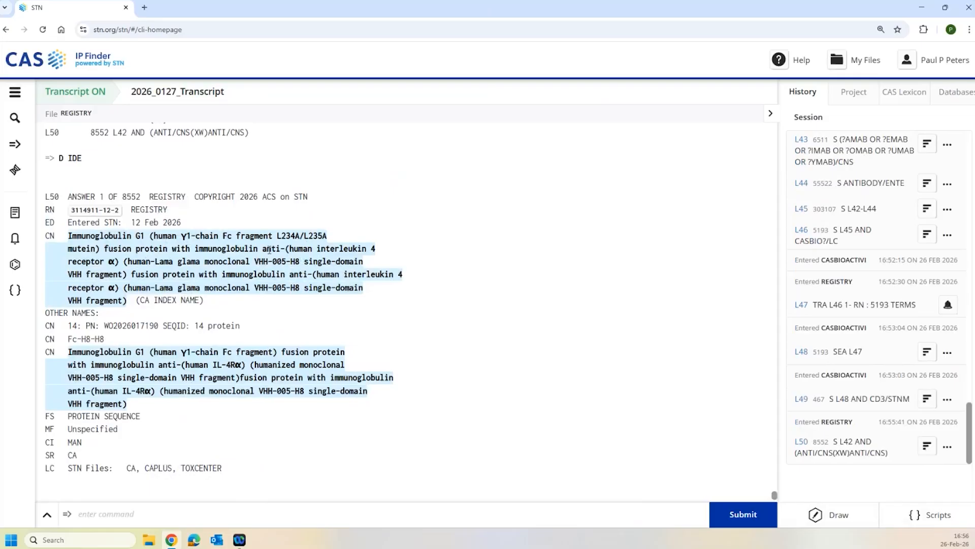
drag(263, 249, 281, 249)
- Exclude fusion proteins with S L50 NOT FUSION PROTEIN, giving 1724 answers in L51
click(183, 512)
text(S L50 NOT FUSION PROTEIN)
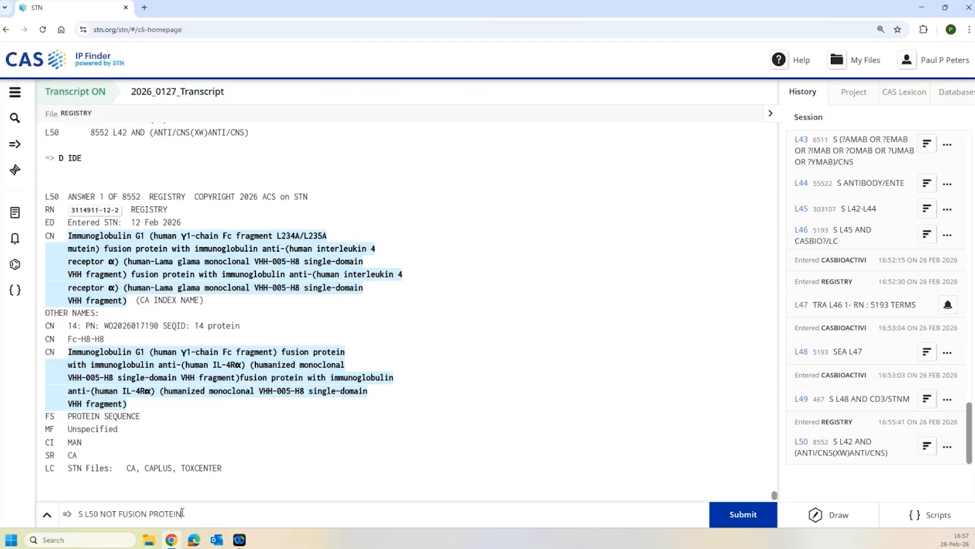
key(Return)
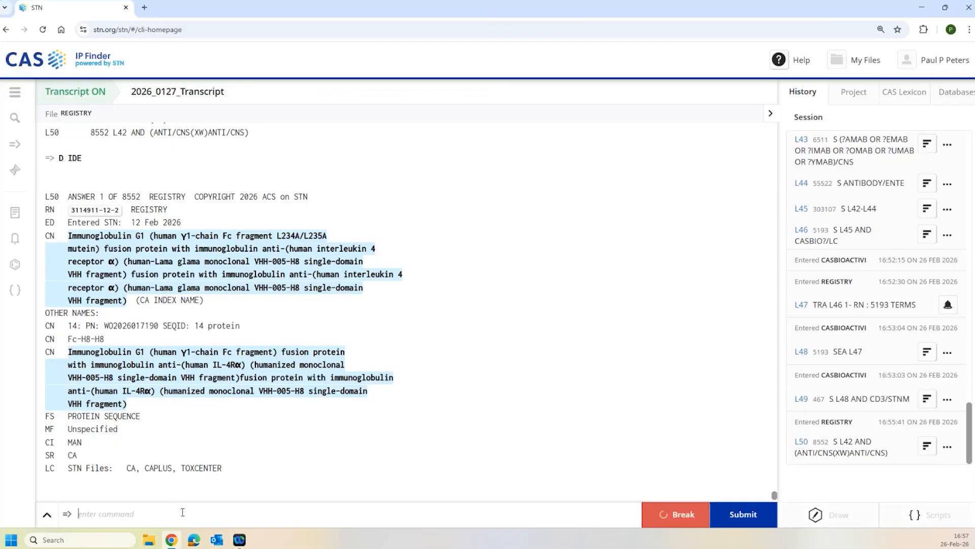
- Display L51 answer 1's identification and highlight 'bispecific', 'anti-' and TGFBR2 in its name
text(D)
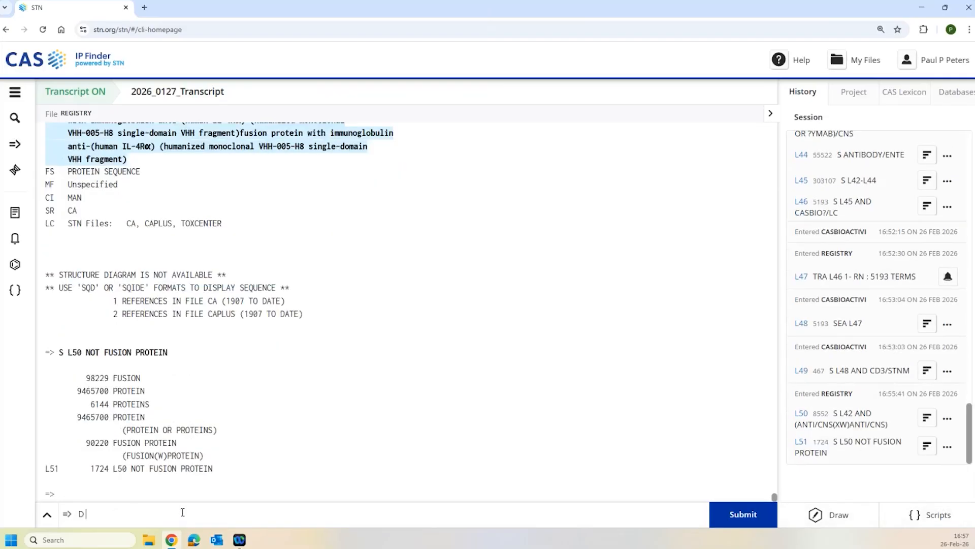
text( IDE)
key(Return)
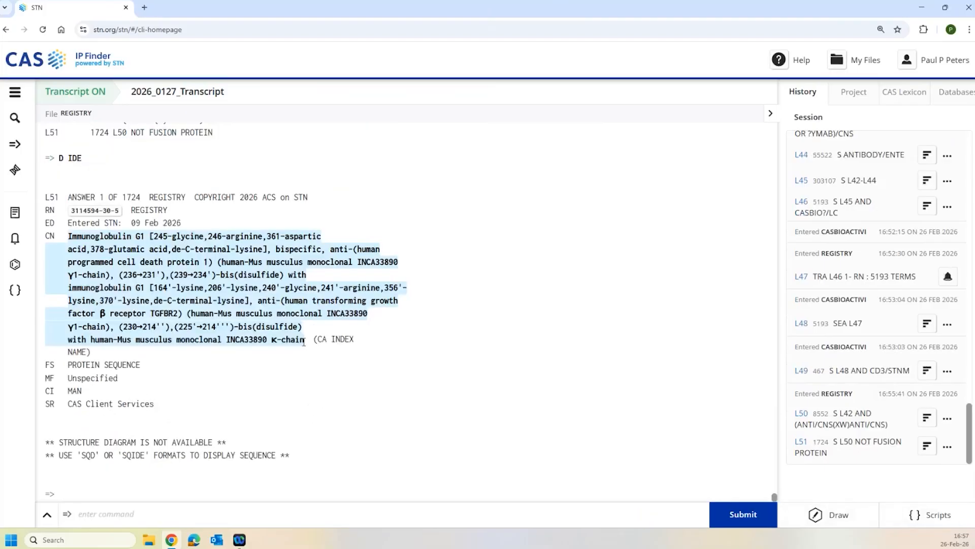
drag(276, 252, 324, 254)
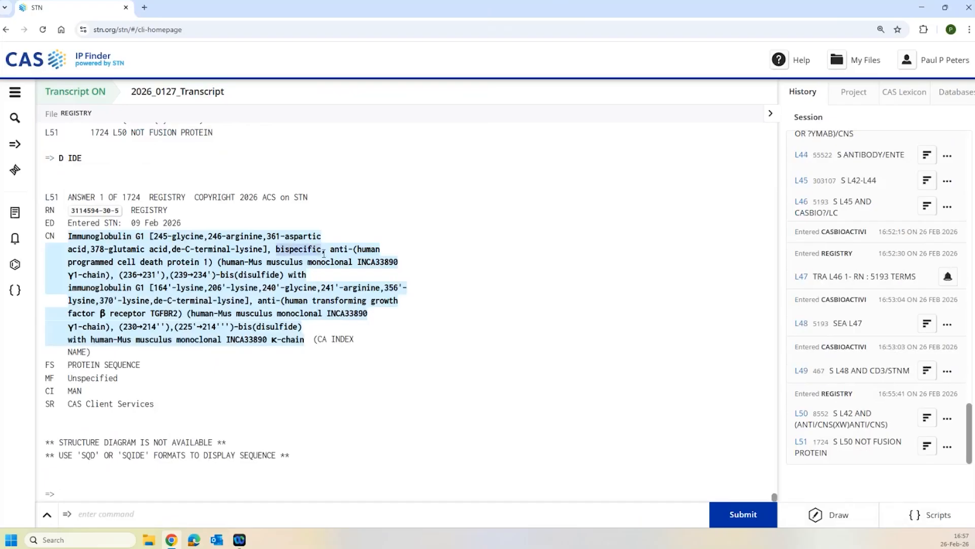
click(338, 250)
drag(338, 250, 352, 250)
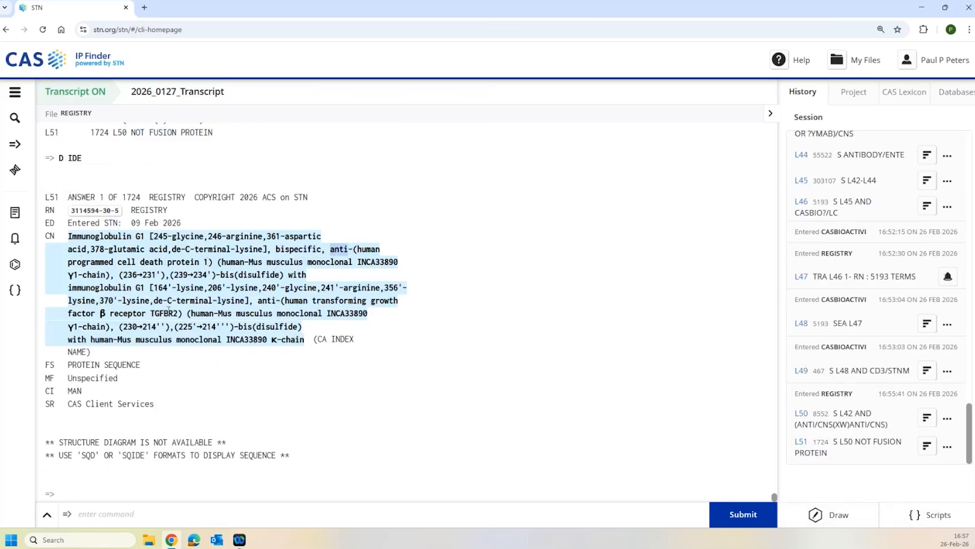
drag(284, 300, 183, 313)
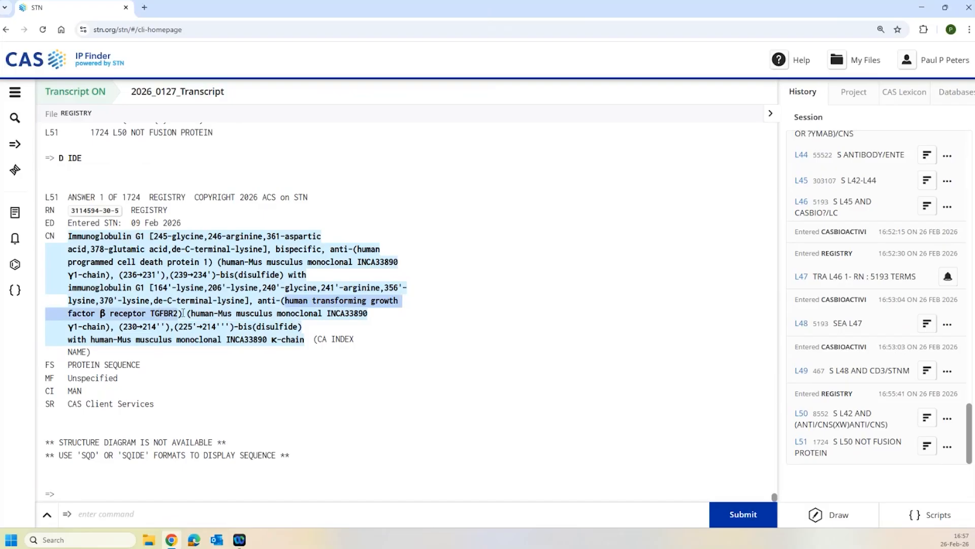
- Search IMMUNOGLOBULIN(S)BISPECIFIC for 6168 bispecifics as L52, then run S L51 NOT L52
click(115, 503)
text(IMMU)
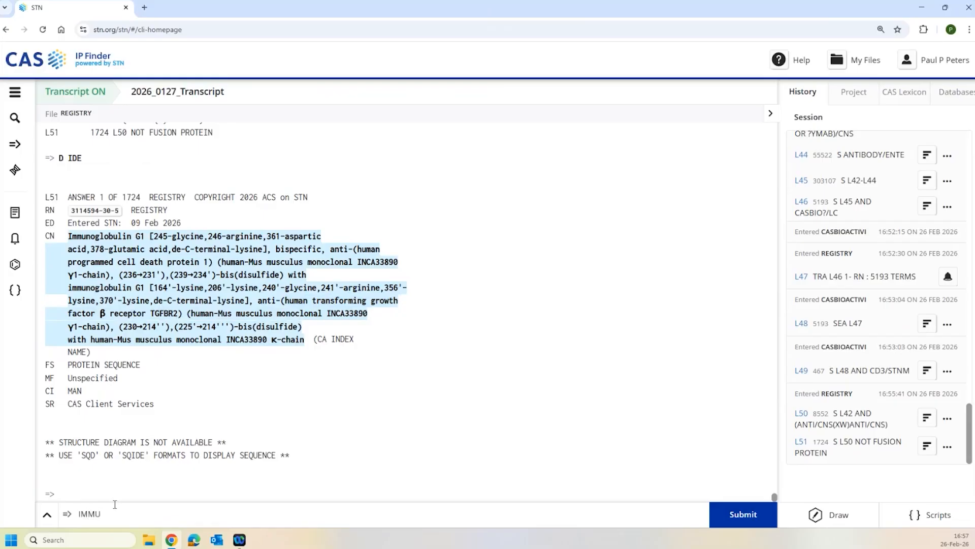
text(NOGLOBULIN(S)BISPECIFIC)
key(Return)
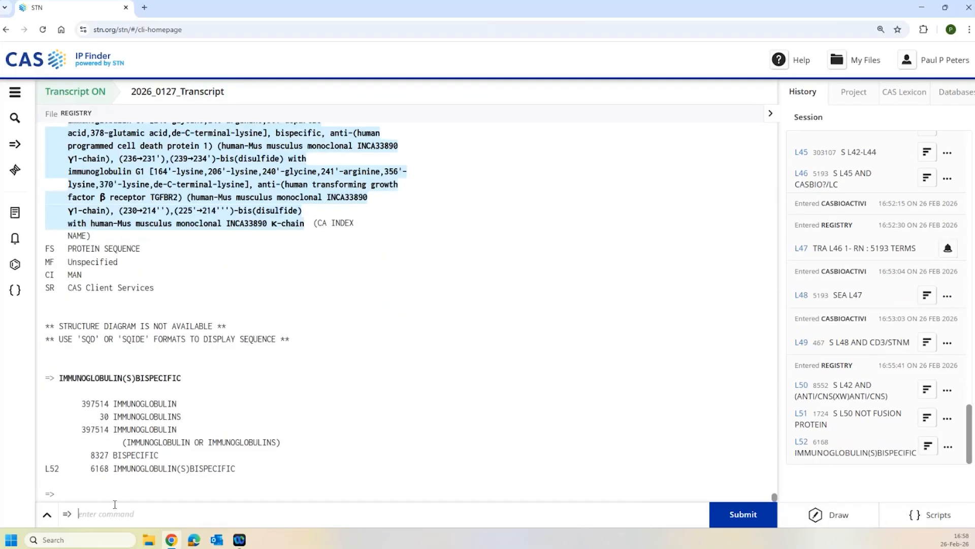
text(S L51 NOT L52)
key(Return)
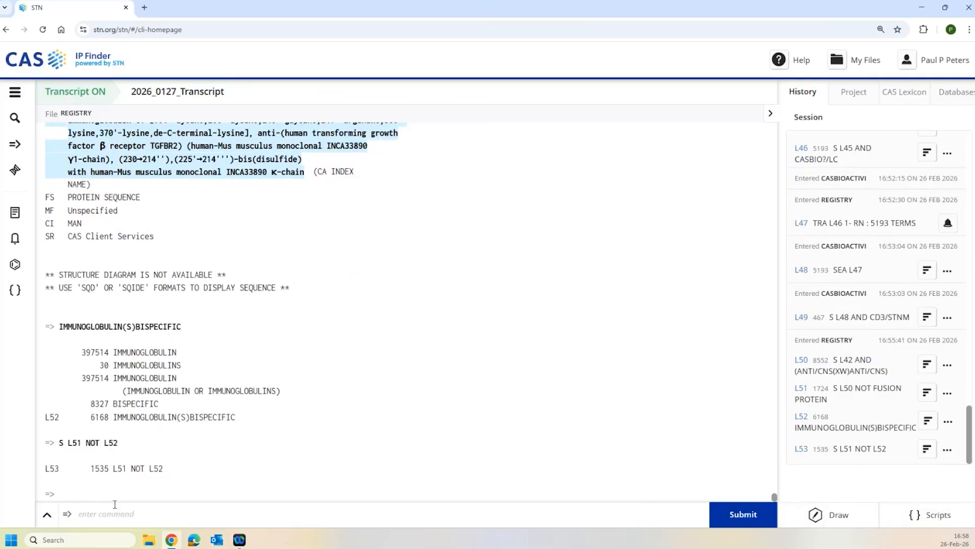
- Combine L51 with the bispecific set into 7703-answer L54 and display identification for answer 1000
text(D)
key(BackSpace)
text(S L51)
text( OR L)
text(53)
key(Return)
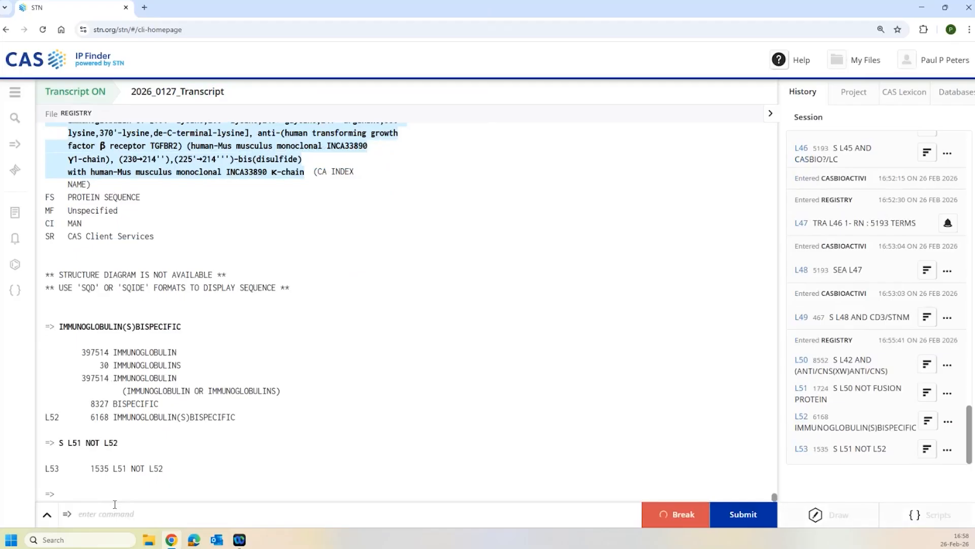
text(D IDE)
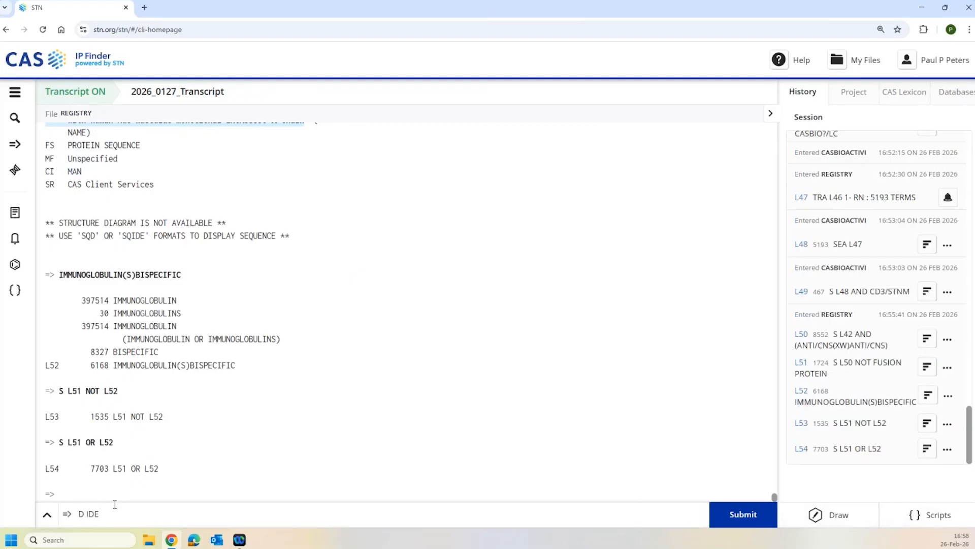
text( 1000)
key(Return)
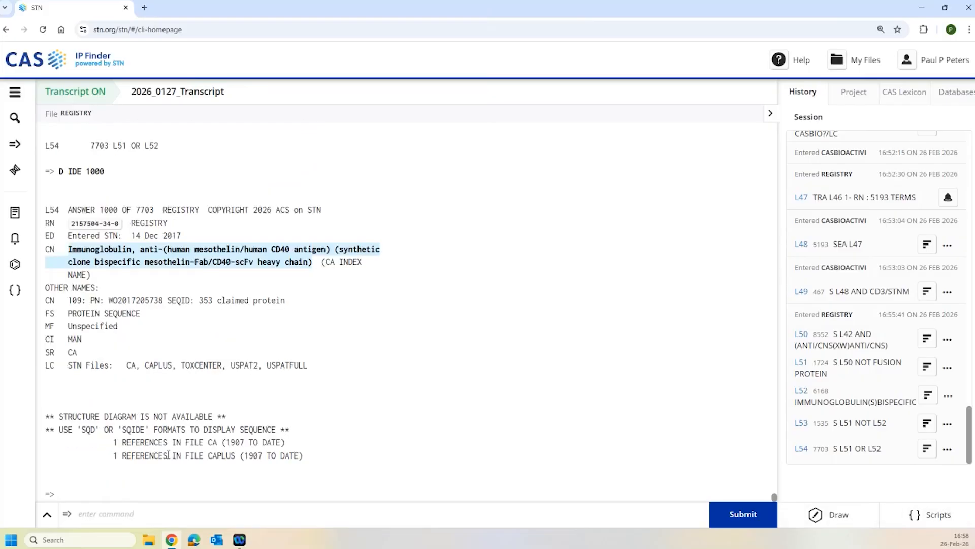